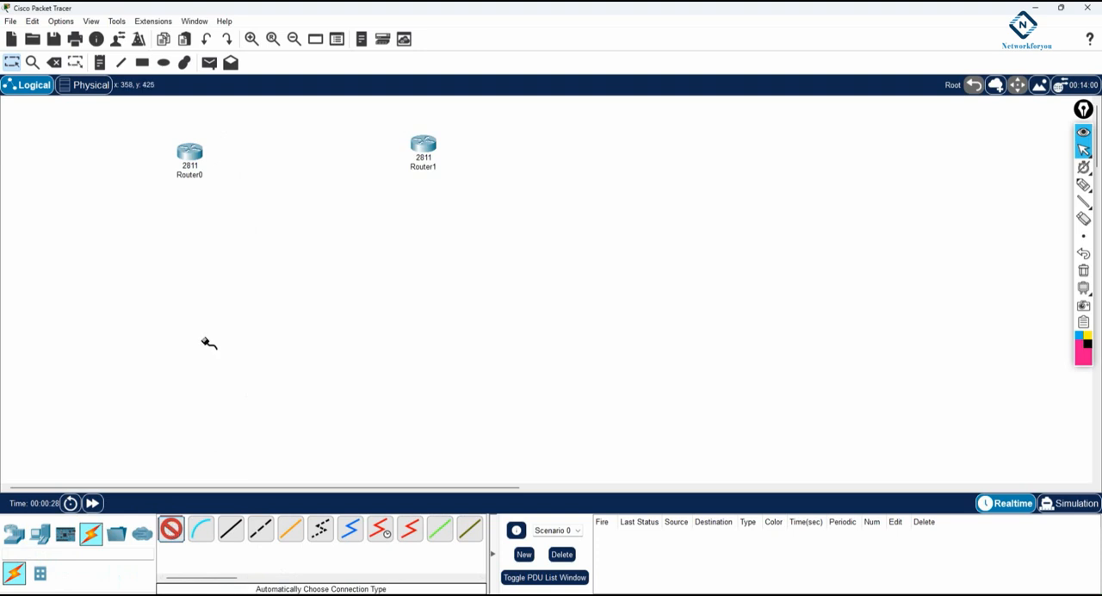
Connect Router0 and Router1 with two automatically chosen cables and shift Router0 slightly so the links line up
{"action": "left_click", "coordinate": [423, 145]}
{"action": "left_click", "coordinate": [190, 153]}
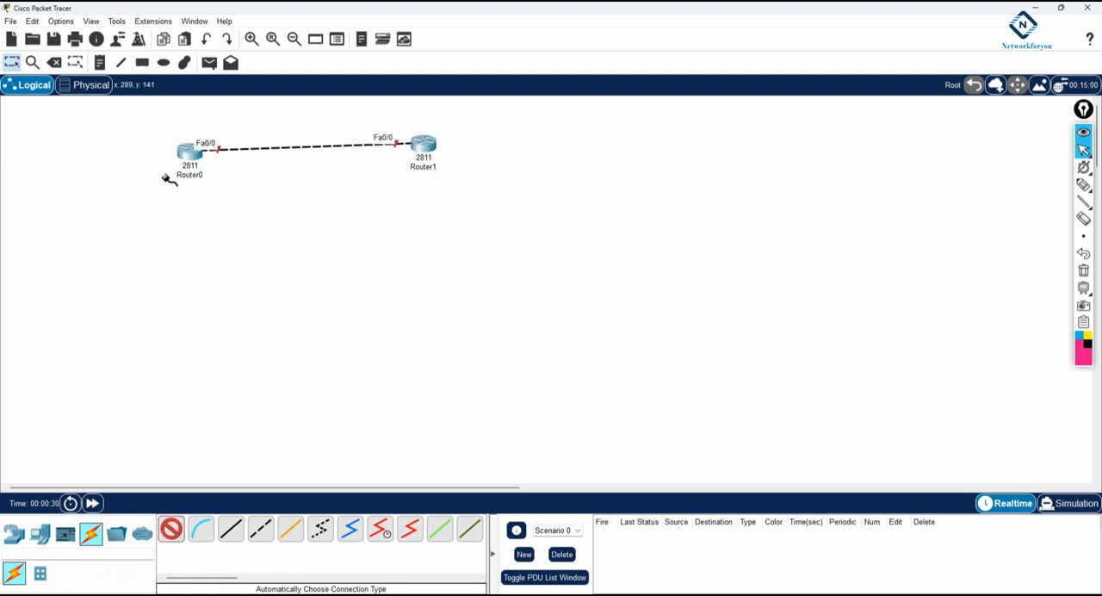
{"action": "left_click", "coordinate": [422, 145]}
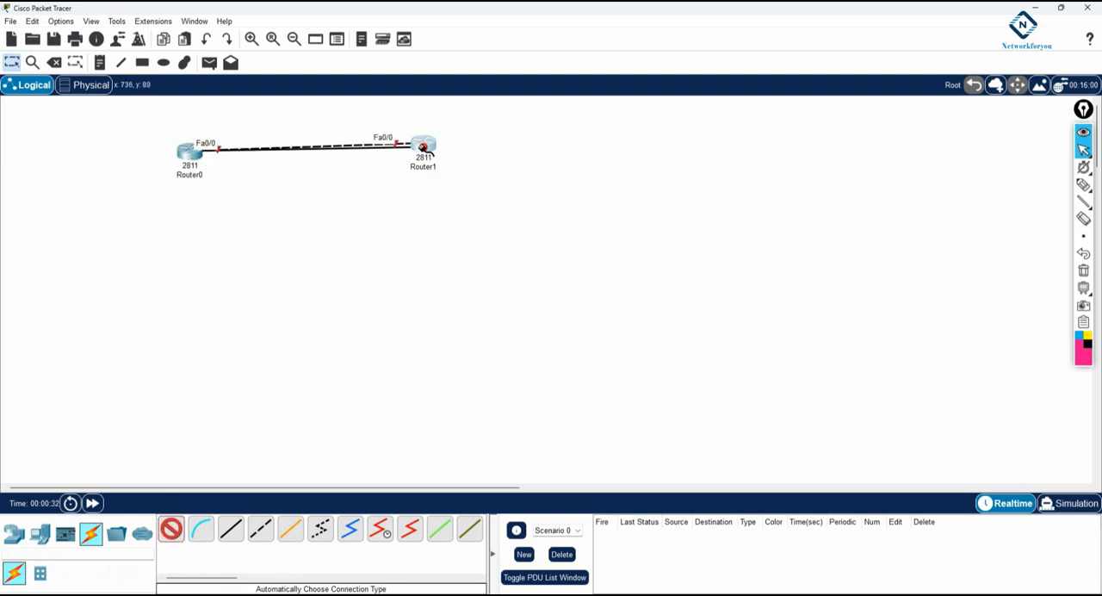
{"action": "left_click", "coordinate": [189, 153]}
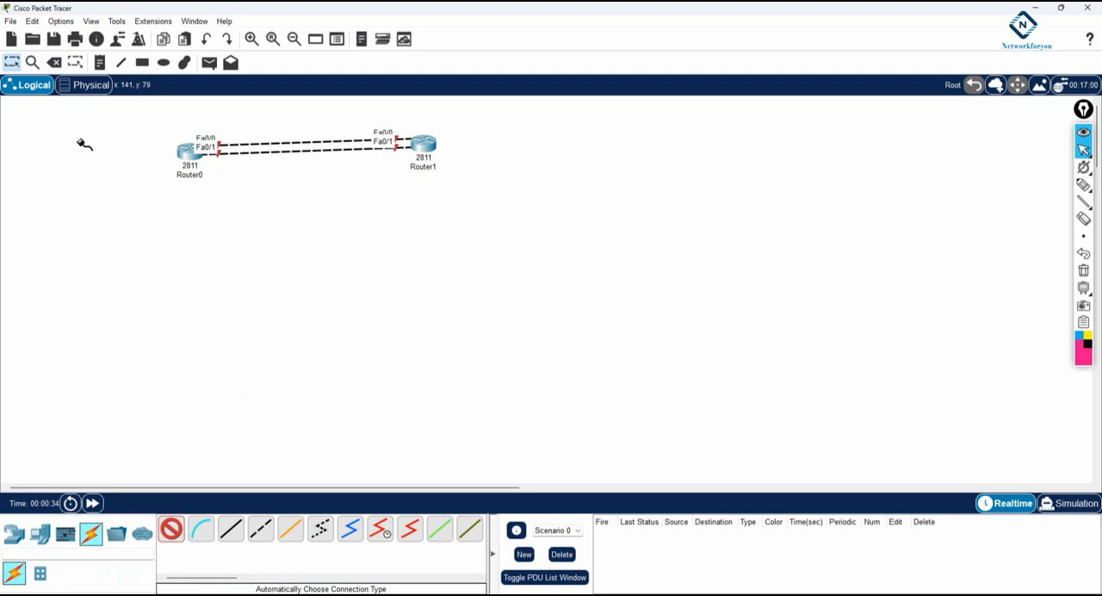
{"action": "key", "text": "Escape"}
{"action": "left_click_drag", "start_coordinate": [191, 155], "coordinate": [184, 150]}
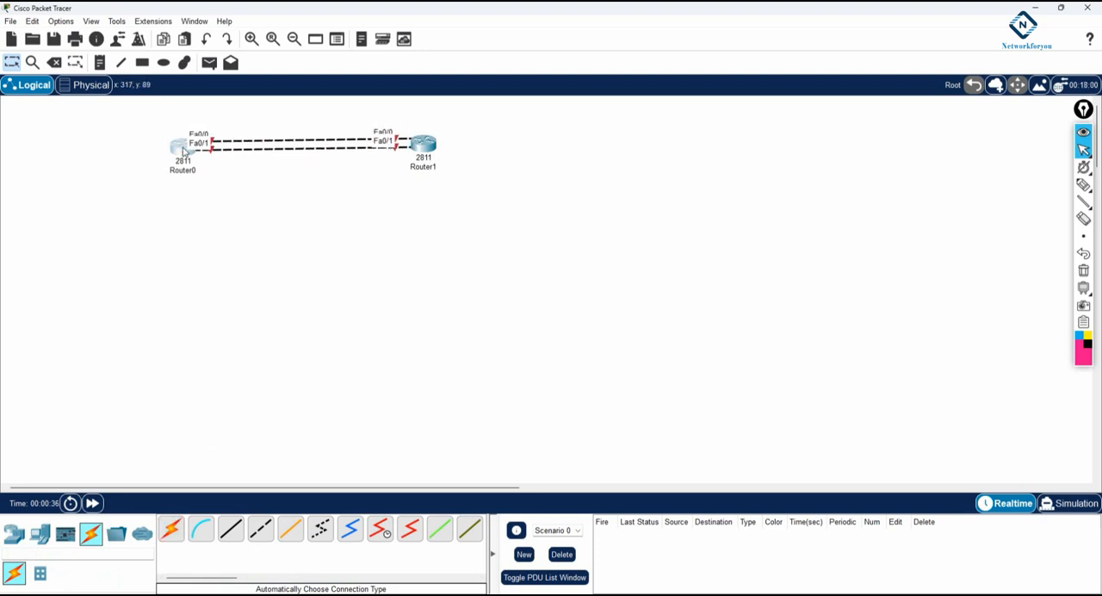
Add a server and a 2960-24TT switch to the workspace beyond Router1
{"action": "left_click", "coordinate": [40, 533]}
{"action": "left_click_drag", "start_coordinate": [231, 530], "coordinate": [561, 187]}
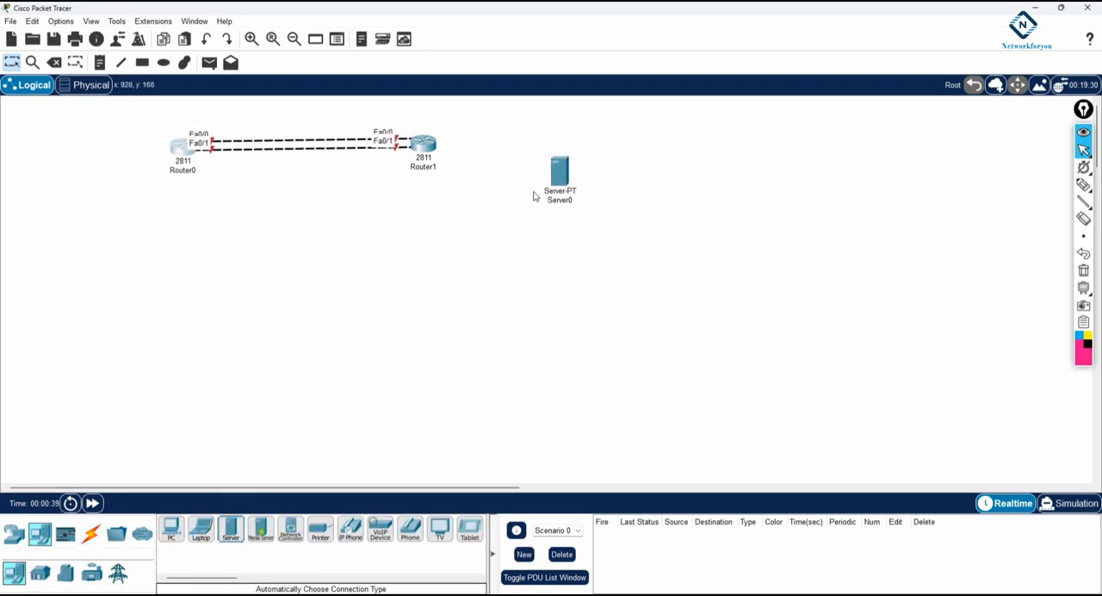
{"action": "left_click", "coordinate": [14, 534]}
{"action": "left_click", "coordinate": [40, 573]}
{"action": "left_click_drag", "start_coordinate": [171, 530], "coordinate": [595, 181]}
Try to connect Router1 to Switch0 with an automatically chosen cable
{"action": "left_click", "coordinate": [90, 534]}
{"action": "left_click", "coordinate": [171, 528]}
{"action": "left_click", "coordinate": [426, 147]}
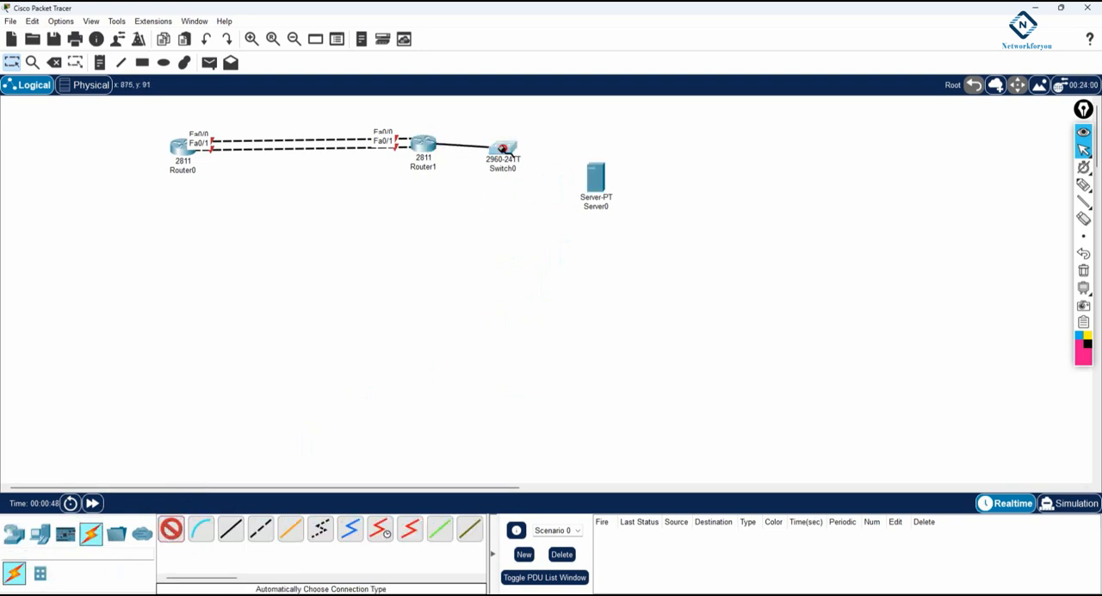
{"action": "left_click", "coordinate": [503, 150]}
{"action": "left_click", "coordinate": [613, 318]}
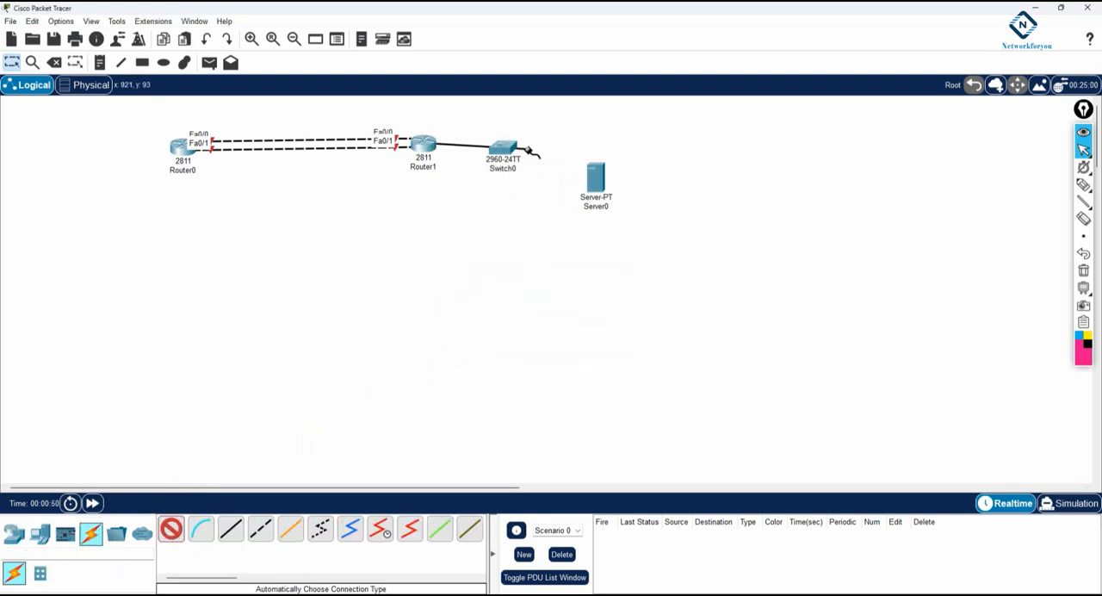
{"action": "left_click", "coordinate": [505, 150]}
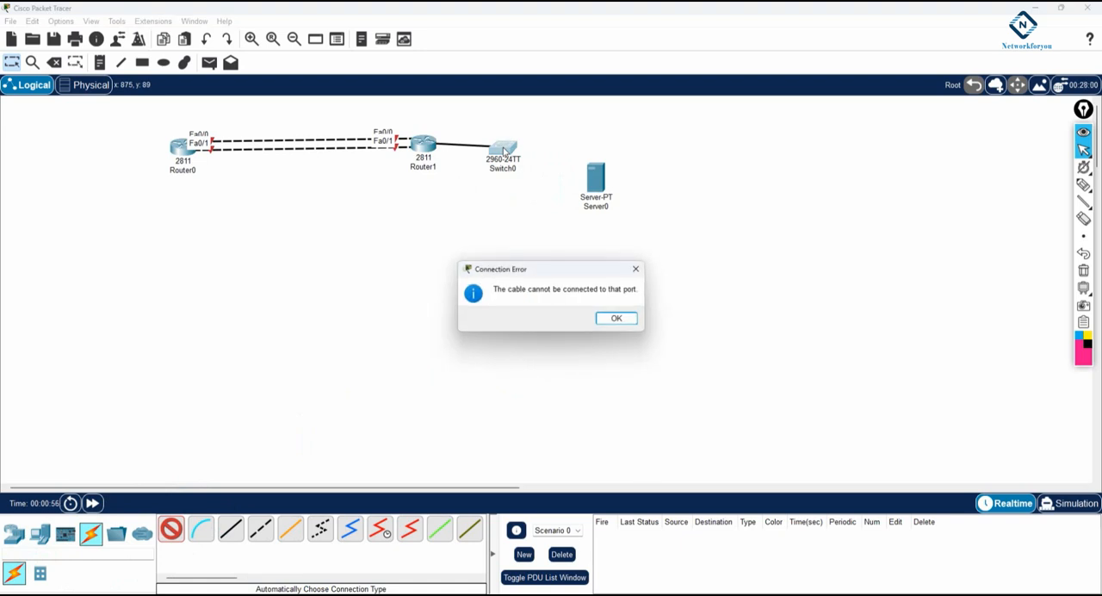
{"action": "left_click", "coordinate": [617, 317]}
Power off Router1, install an NM-2FE2W module in its empty network module slot, and power it back on
{"action": "left_click", "coordinate": [422, 146]}
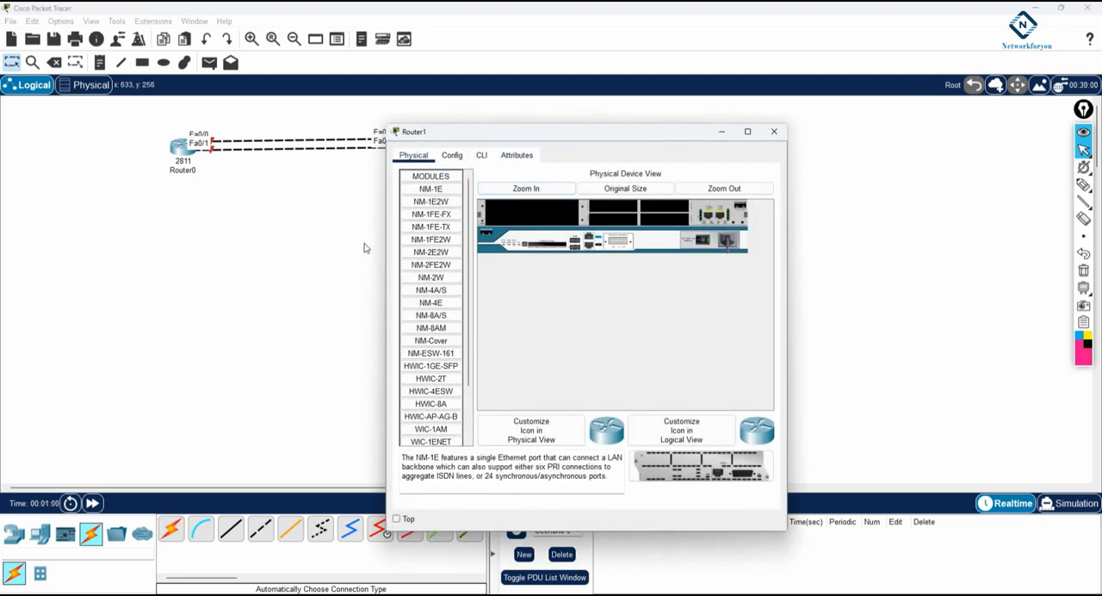
{"action": "left_click_drag", "start_coordinate": [384, 246], "coordinate": [283, 246]}
{"action": "left_click", "coordinate": [438, 188]}
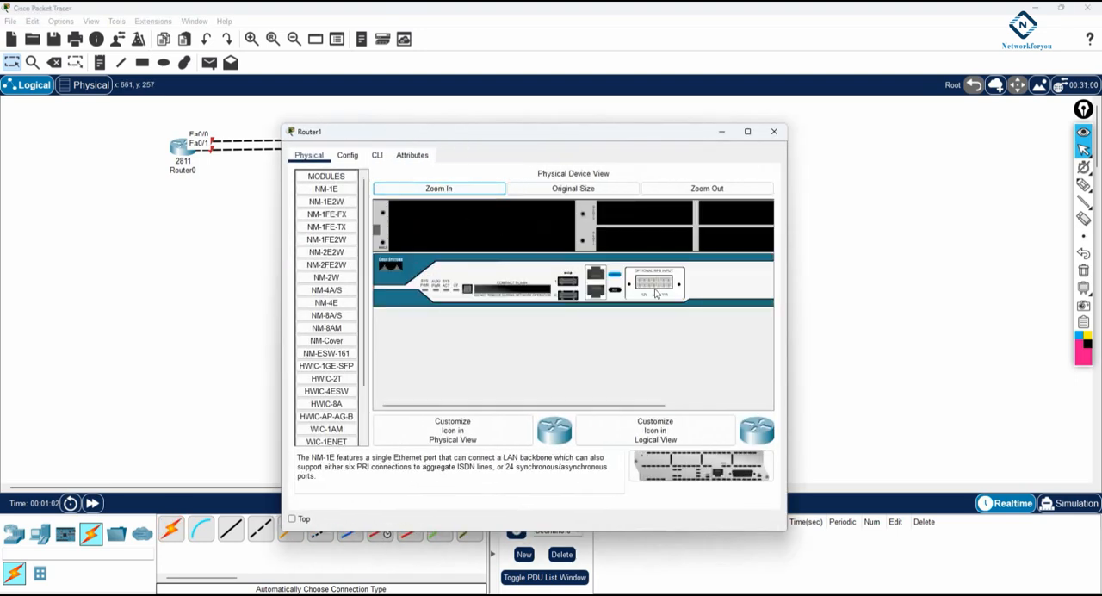
{"action": "scroll", "coordinate": [600, 378], "scroll_direction": "right", "scroll_amount": 3}
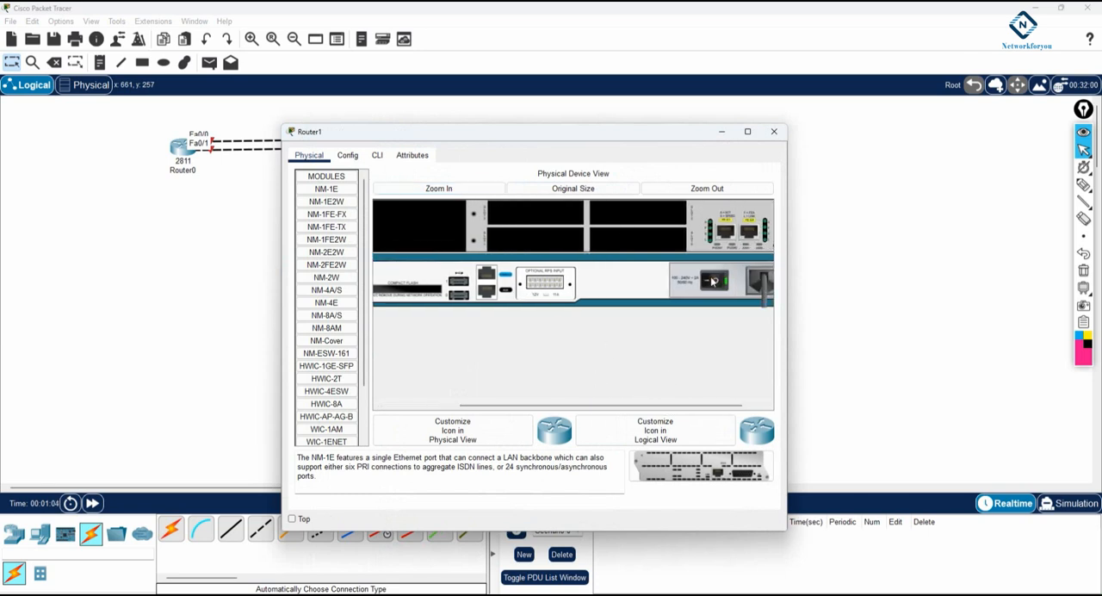
{"action": "mouse_move", "coordinate": [327, 239]}
{"action": "left_mouse_down"}
{"action": "mouse_move", "coordinate": [453, 230]}
{"action": "mouse_move", "coordinate": [338, 239]}
{"action": "left_mouse_up"}
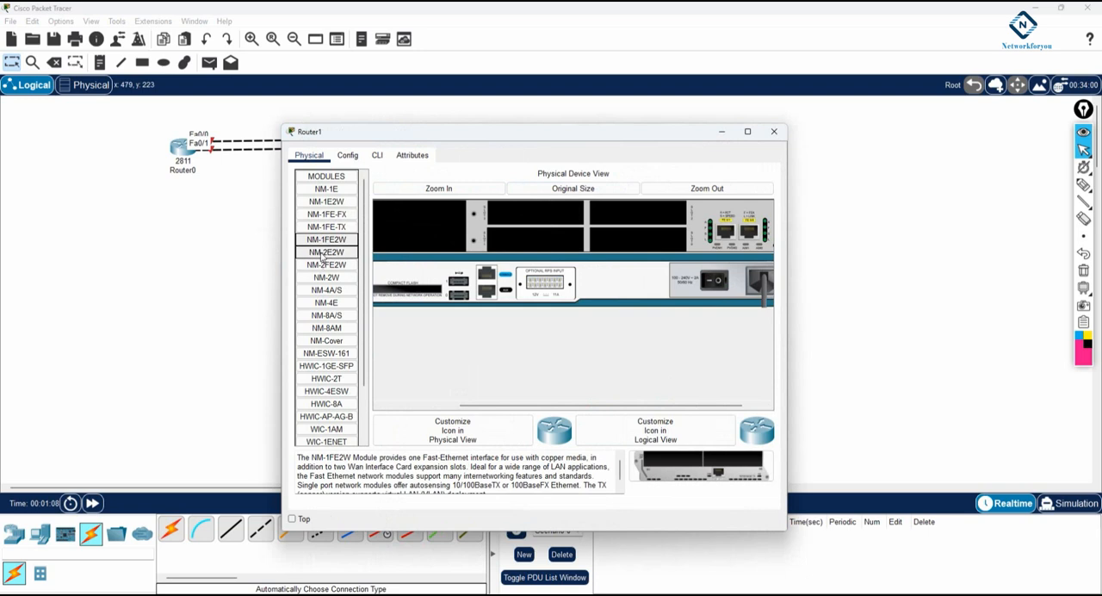
{"action": "left_click", "coordinate": [335, 251]}
{"action": "left_click", "coordinate": [336, 264]}
{"action": "left_click_drag", "start_coordinate": [335, 264], "coordinate": [425, 238]}
{"action": "left_click", "coordinate": [713, 286]}
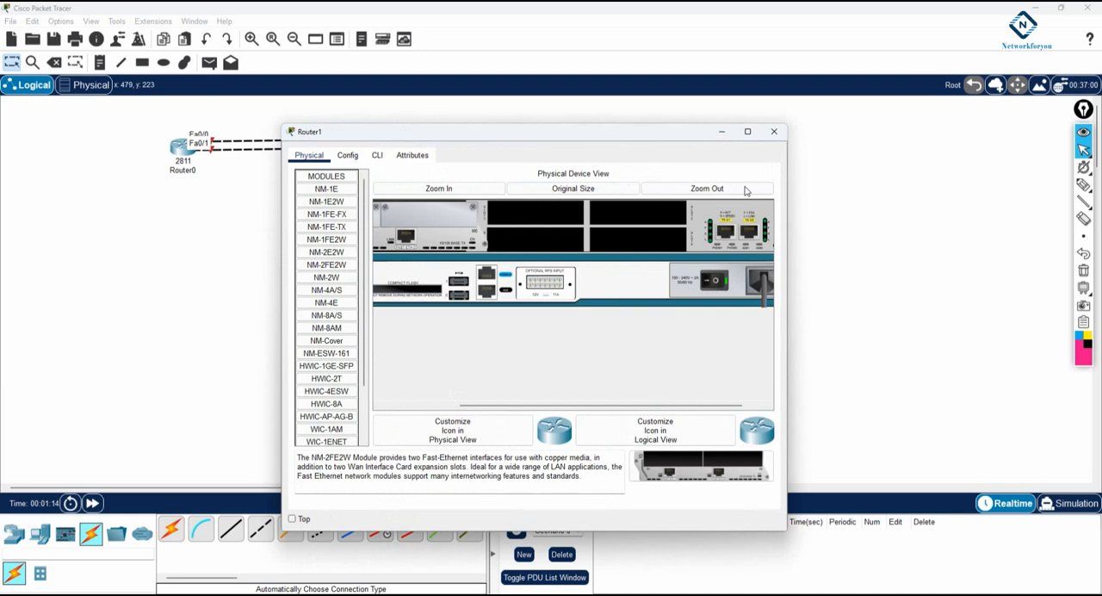
{"action": "left_click", "coordinate": [774, 132]}
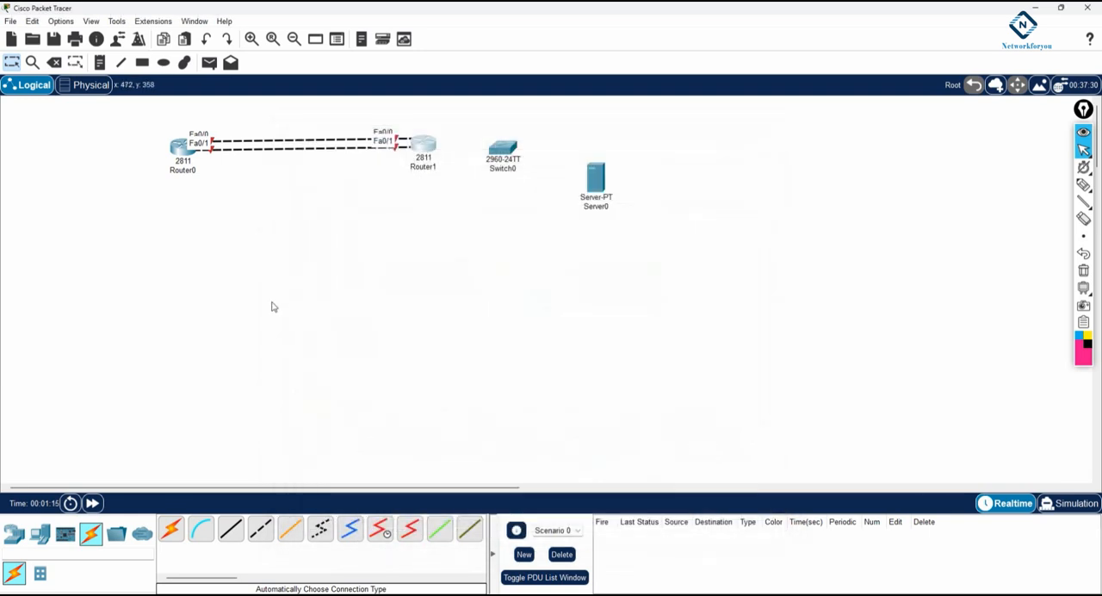
Cable Router1 to Switch0 and Switch0 to the server with automatic connections, placing the server farther from the switch
{"action": "left_click", "coordinate": [175, 528]}
{"action": "left_click", "coordinate": [433, 148]}
{"action": "left_click", "coordinate": [503, 149]}
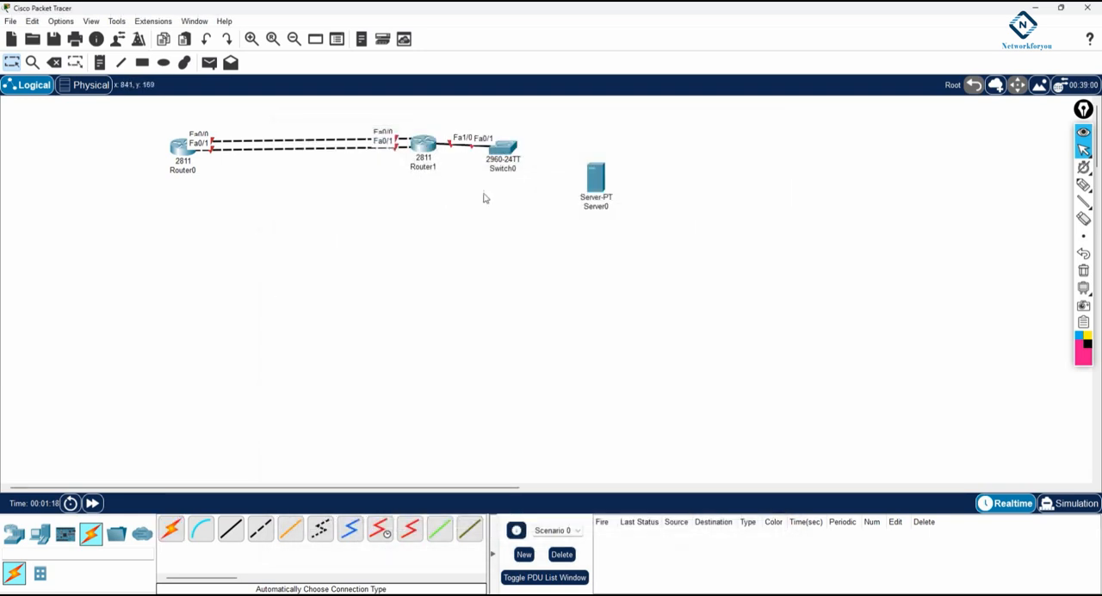
{"action": "left_click", "coordinate": [170, 527]}
{"action": "left_click", "coordinate": [506, 152]}
{"action": "left_click", "coordinate": [589, 188]}
{"action": "left_click_drag", "start_coordinate": [587, 191], "coordinate": [634, 209]}
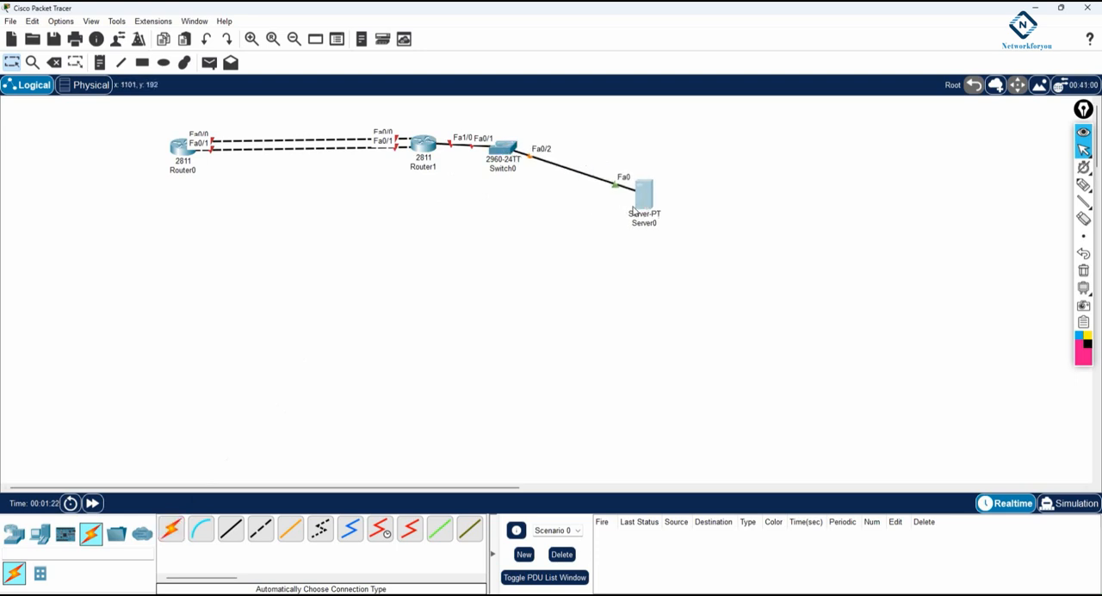
Rename the server as 192.168.2.2
{"action": "left_click", "coordinate": [644, 224]}
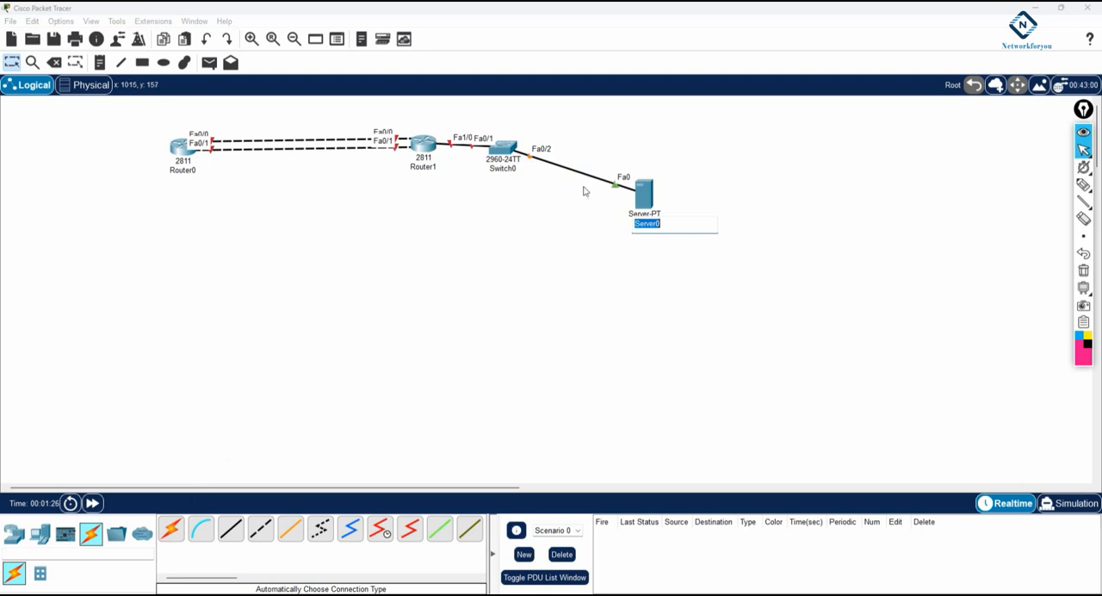
{"action": "type", "text": "19"}
{"action": "type", "text": "2.168.2.2"}
{"action": "key", "text": "Return"}
Give the server the static IP address 192.168.2.2, subnet mask 255.255.255.0 and default gateway 192.168.2.1
{"action": "left_click", "coordinate": [644, 193]}
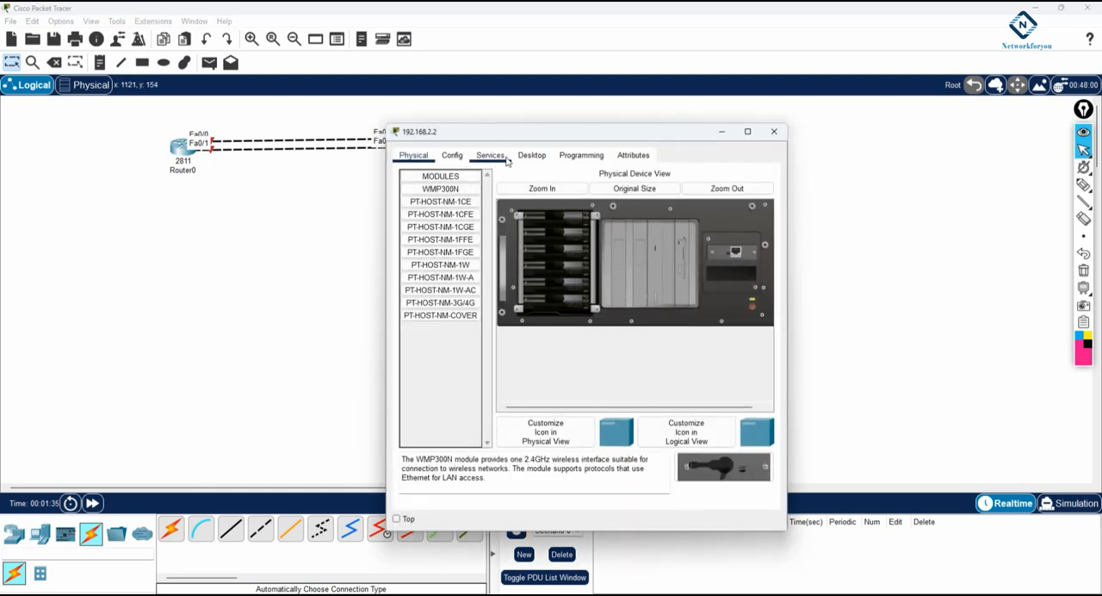
{"action": "left_click", "coordinate": [531, 155]}
{"action": "left_click", "coordinate": [445, 195]}
{"action": "type", "text": "192.168.2.2"}
{"action": "left_click", "coordinate": [562, 240]}
{"action": "left_click", "coordinate": [565, 255]}
{"action": "left_click_drag", "start_coordinate": [565, 255], "coordinate": [505, 255]}
{"action": "type", "text": "192.168.2.2"}
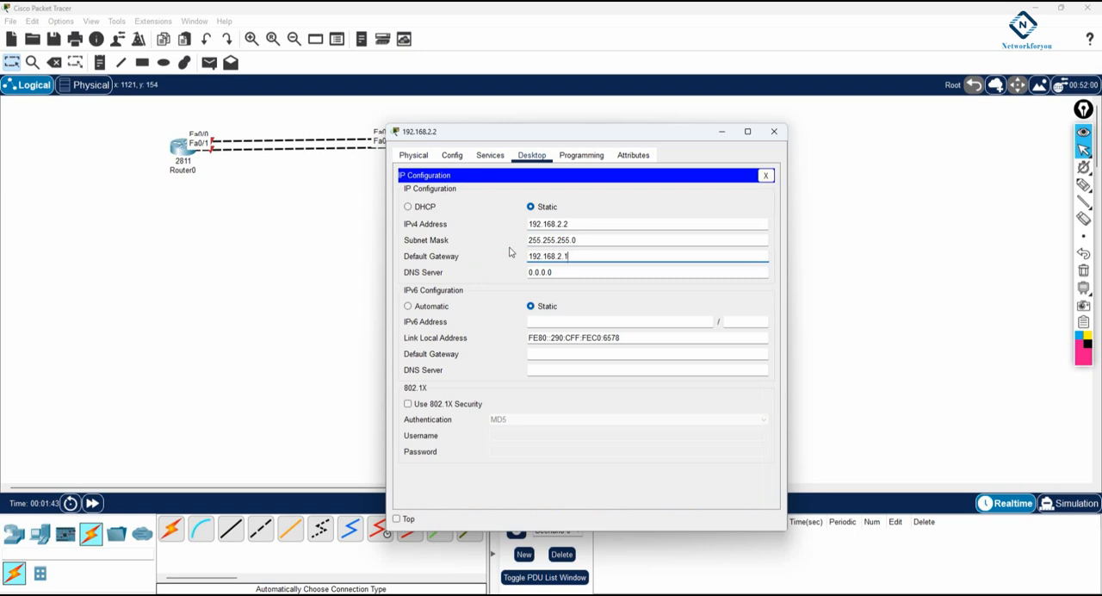
{"action": "left_click", "coordinate": [773, 130]}
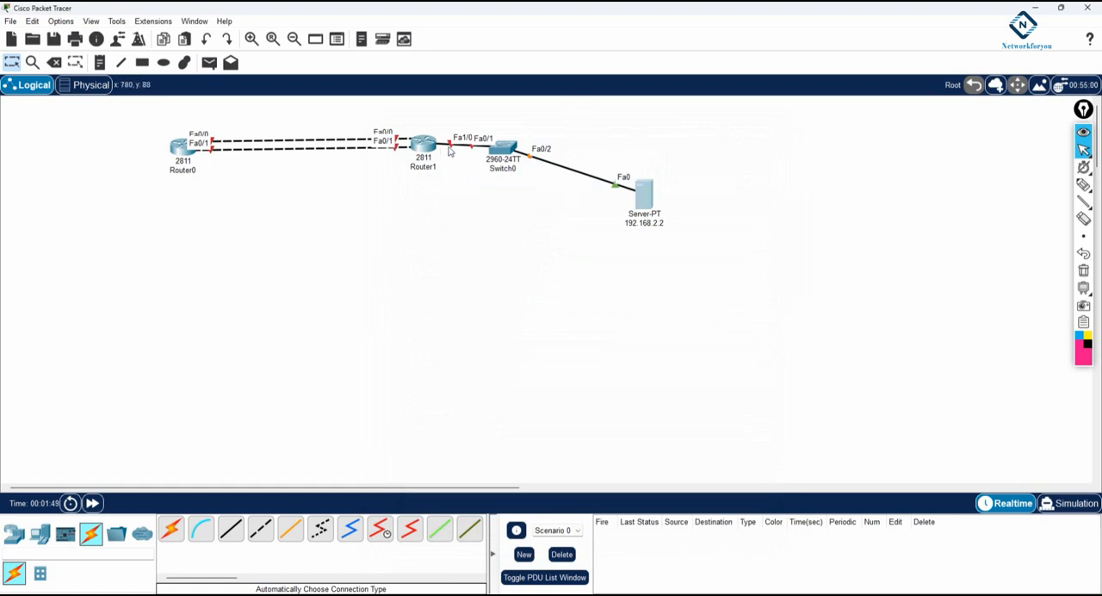
Move Switch0 farther from Router1 and add a note reading 192.168.2.1 beside Router1's link to it
{"action": "left_click_drag", "start_coordinate": [502, 150], "coordinate": [565, 143]}
{"action": "left_click", "coordinate": [100, 63]}
{"action": "left_click", "coordinate": [446, 155]}
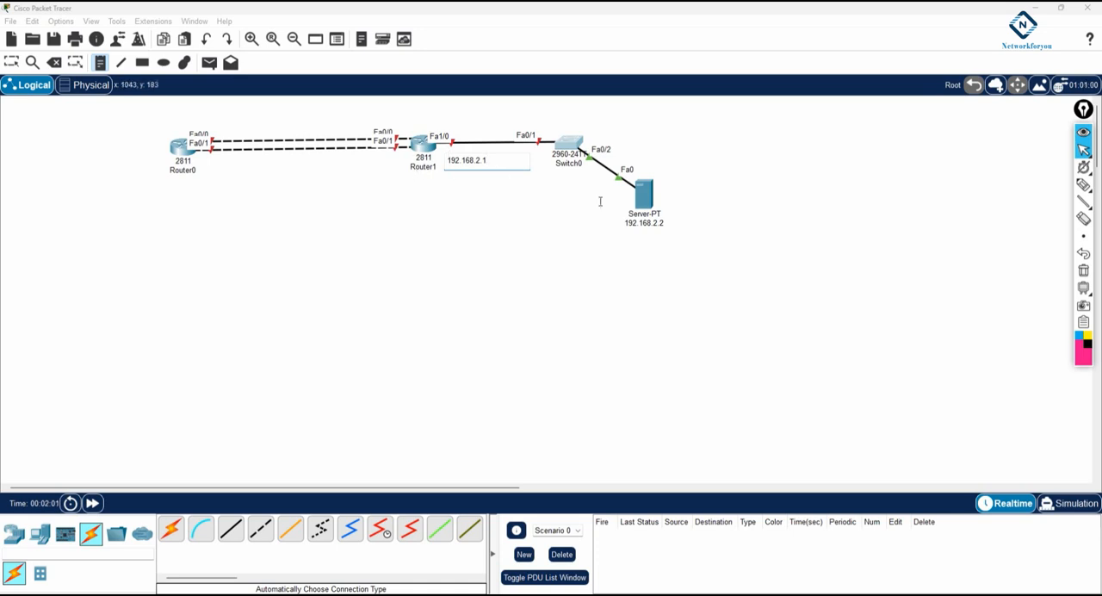
{"action": "key", "text": "Escape"}
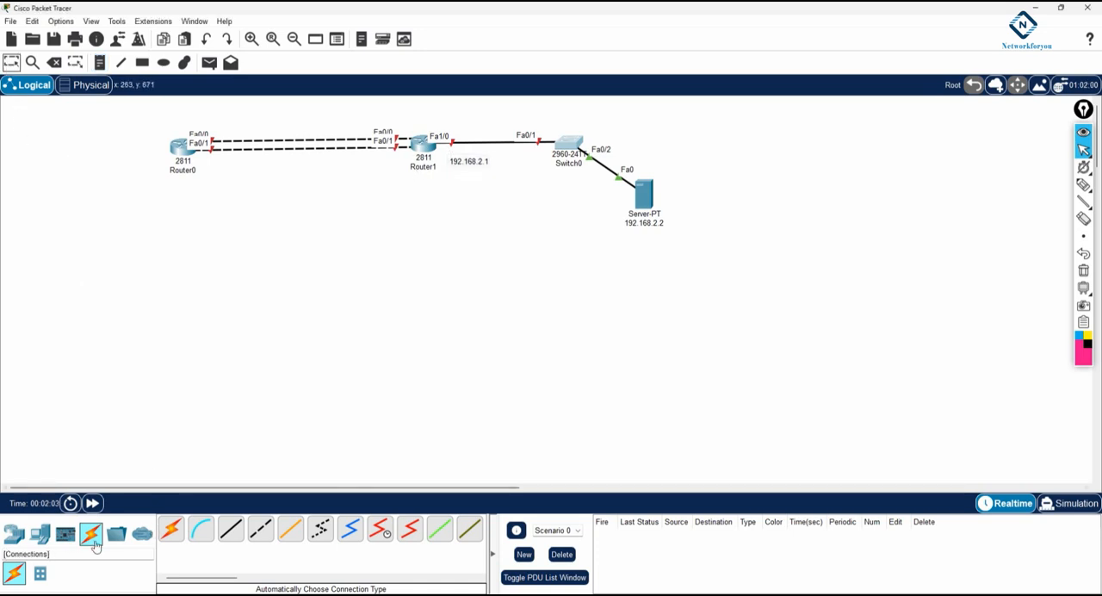
Add a 2960-24TT switch below Router0 and place two PCs beneath that switch
{"action": "left_click", "coordinate": [40, 534]}
{"action": "left_click", "coordinate": [13, 535]}
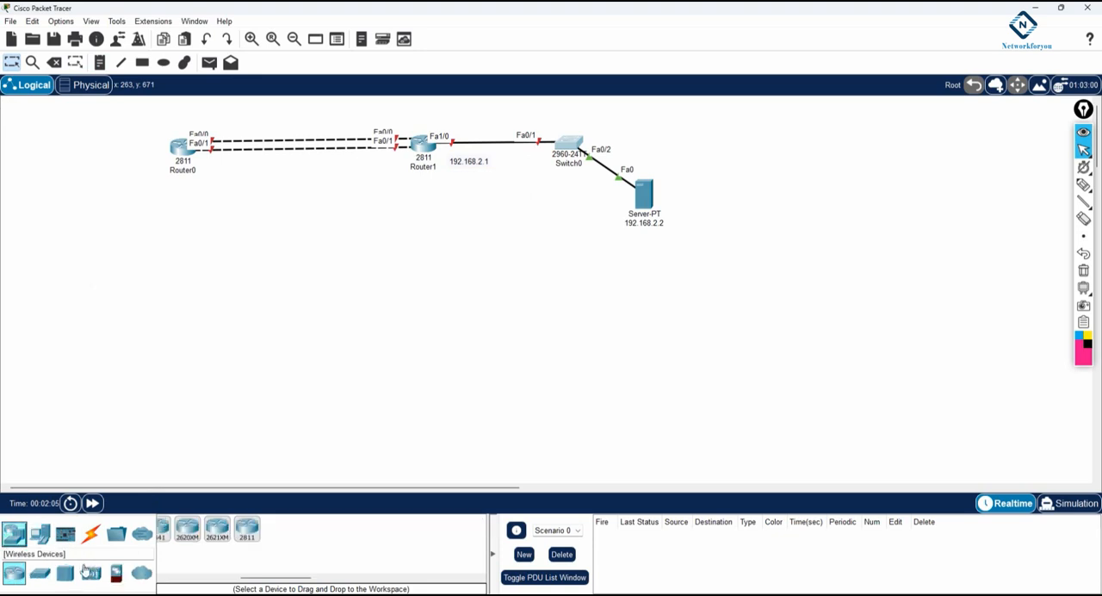
{"action": "left_click", "coordinate": [40, 573]}
{"action": "left_click_drag", "start_coordinate": [171, 544], "coordinate": [153, 254]}
{"action": "left_click", "coordinate": [41, 535]}
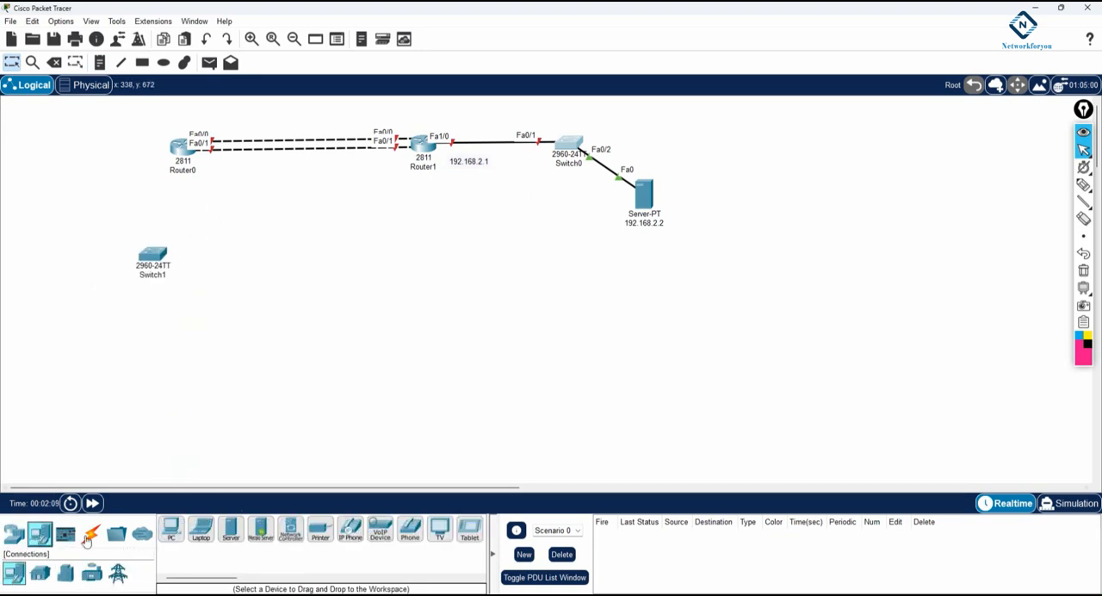
{"action": "left_click_drag", "start_coordinate": [171, 529], "coordinate": [47, 336]}
{"action": "left_click_drag", "start_coordinate": [170, 529], "coordinate": [190, 338]}
Connect PC0 and PC1 to Switch1 with automatically chosen cables
{"action": "left_click", "coordinate": [90, 534]}
{"action": "left_click", "coordinate": [170, 528]}
{"action": "left_click", "coordinate": [46, 331]}
{"action": "left_click", "coordinate": [152, 255]}
{"action": "left_click", "coordinate": [171, 528]}
{"action": "left_click", "coordinate": [194, 330]}
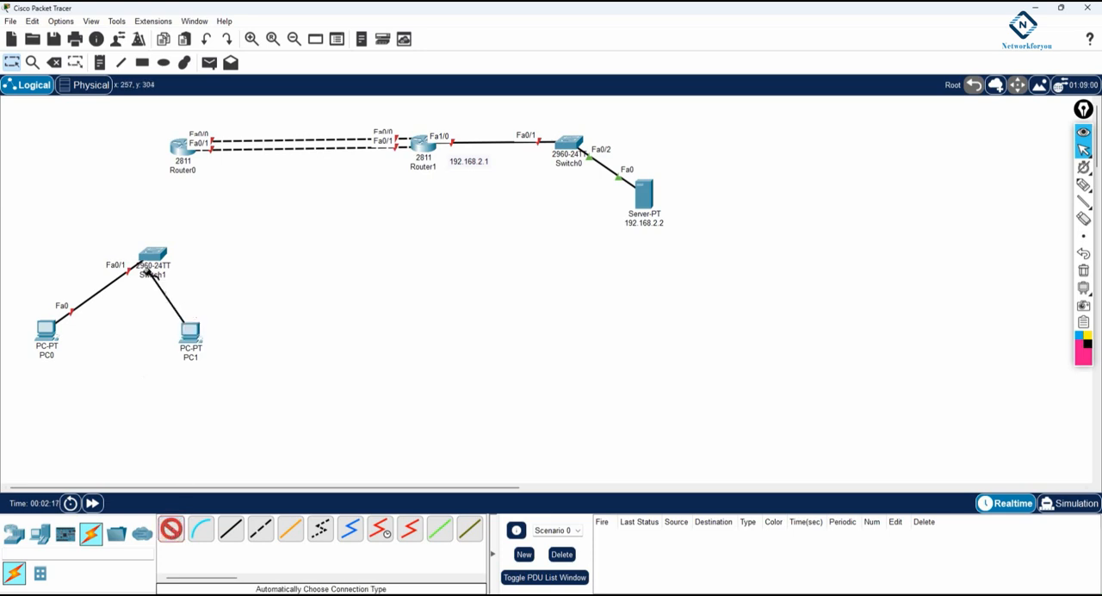
{"action": "left_click", "coordinate": [141, 255]}
Try to connect Router0 to Switch1 with an automatically chosen cable
{"action": "left_click", "coordinate": [180, 151]}
{"action": "left_click", "coordinate": [156, 257]}
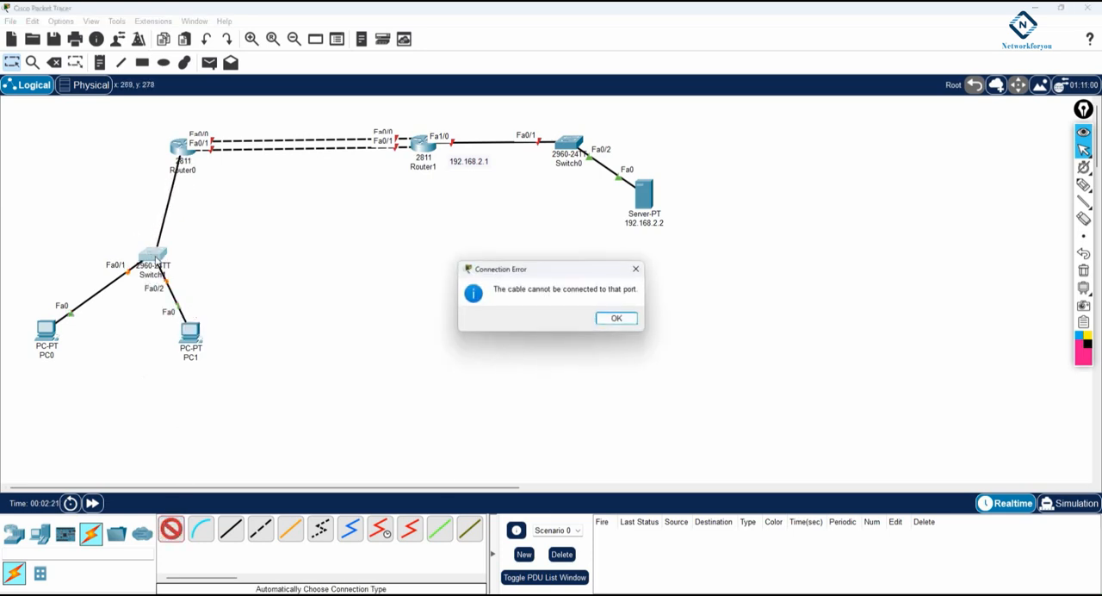
{"action": "left_click", "coordinate": [616, 318]}
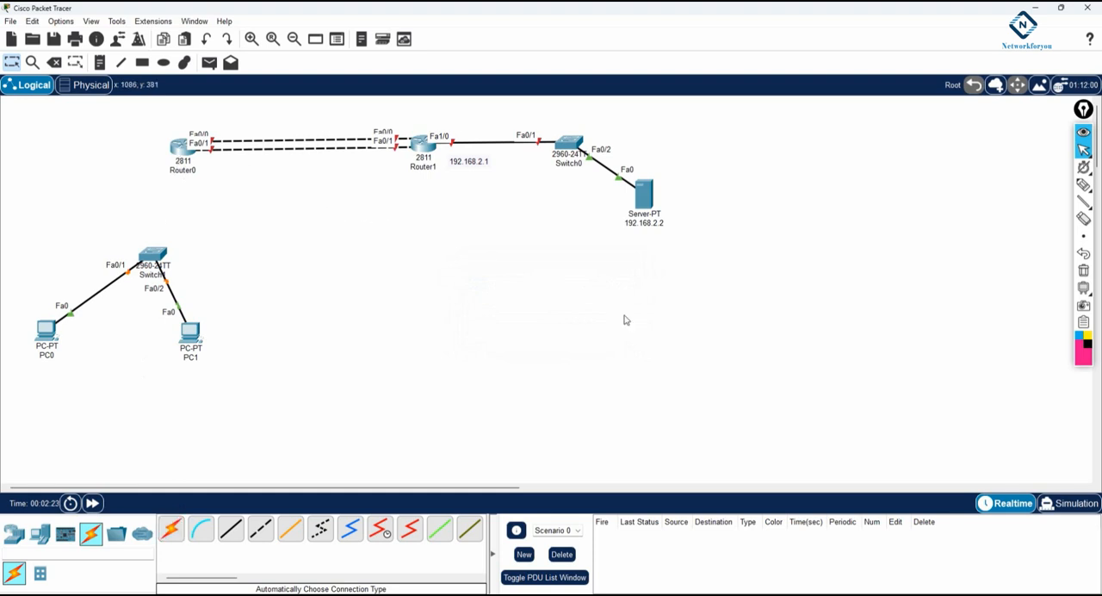
Power off Router0, install an NM-2FE2W module in its empty network module slot, and power it back on
{"action": "left_click", "coordinate": [179, 151]}
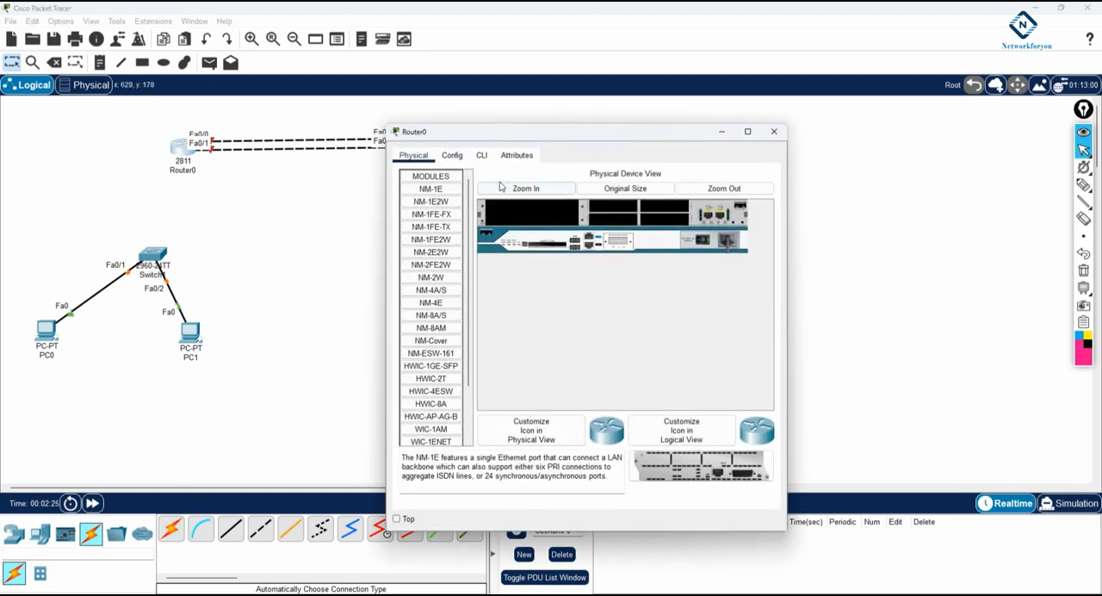
{"action": "left_click", "coordinate": [480, 155]}
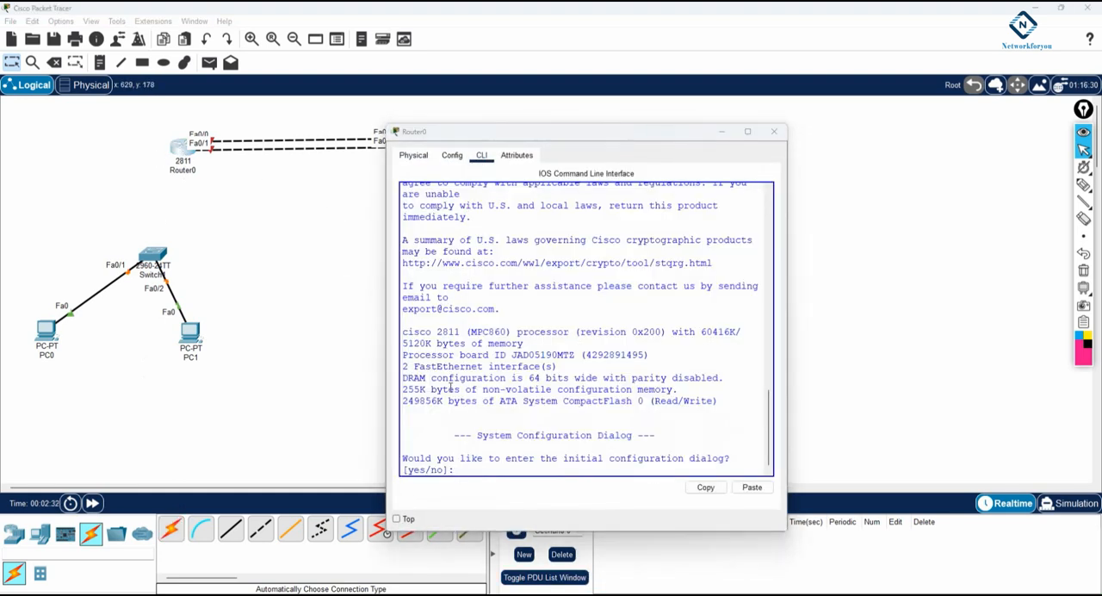
{"action": "left_click_drag", "start_coordinate": [788, 345], "coordinate": [928, 344]}
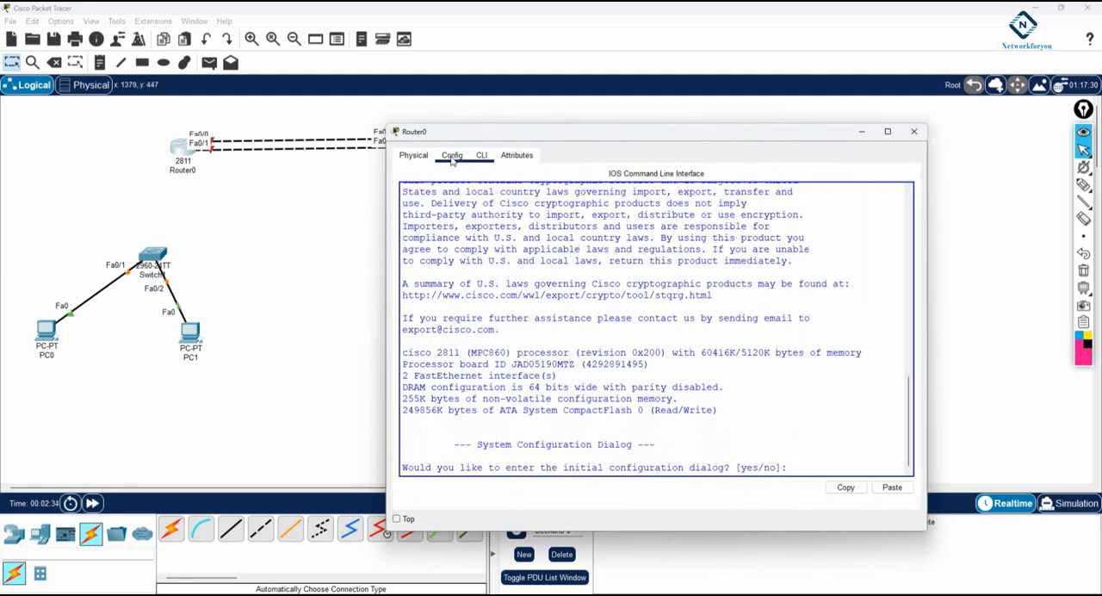
{"action": "left_click", "coordinate": [451, 155]}
{"action": "left_click", "coordinate": [414, 155]}
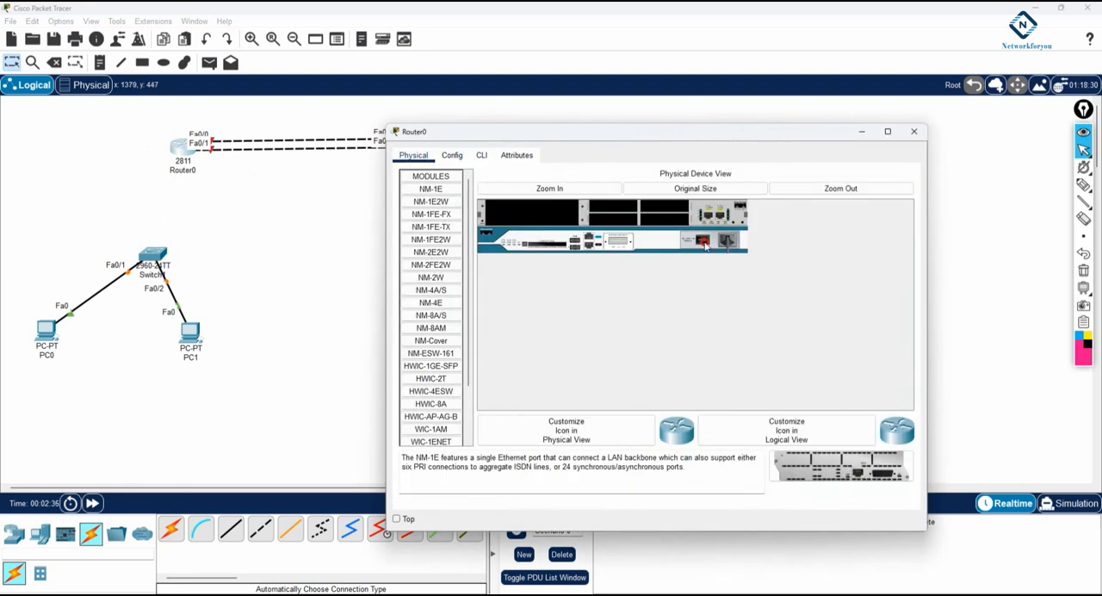
{"action": "left_click", "coordinate": [448, 246]}
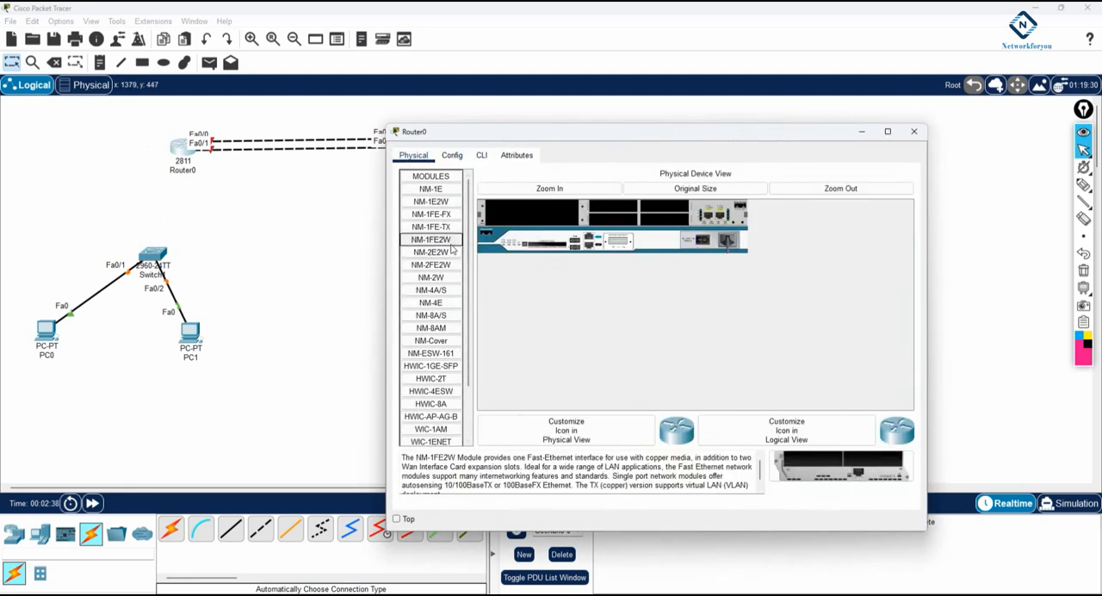
{"action": "left_click_drag", "start_coordinate": [448, 247], "coordinate": [528, 215]}
{"action": "left_click", "coordinate": [435, 266]}
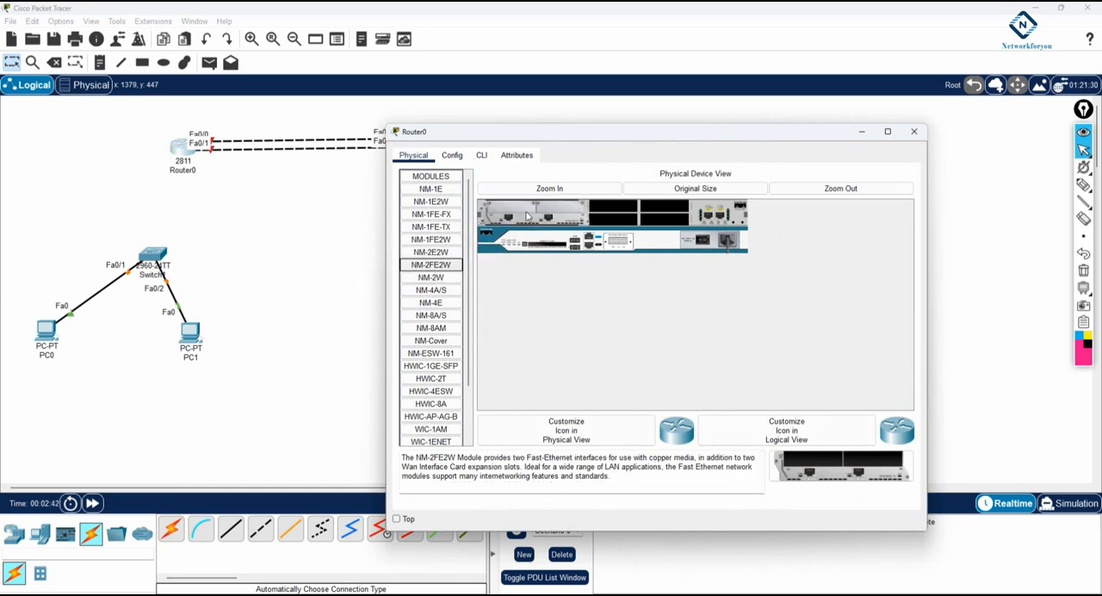
{"action": "left_click", "coordinate": [703, 241]}
{"action": "left_click", "coordinate": [914, 131]}
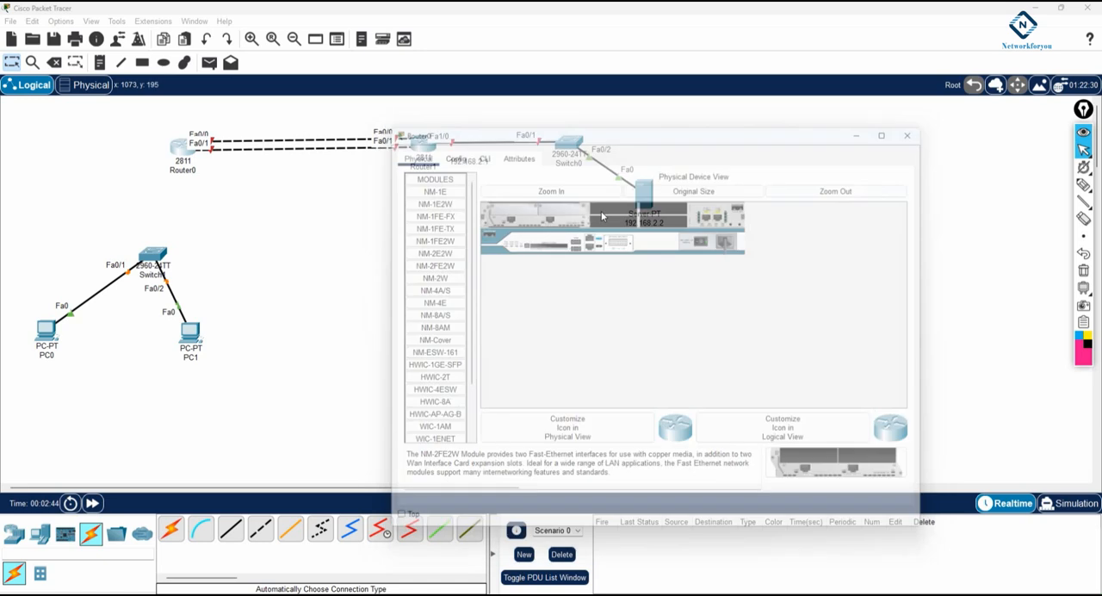
Connect Router0 to Switch1 with an automatically chosen cable
{"action": "left_click", "coordinate": [177, 528]}
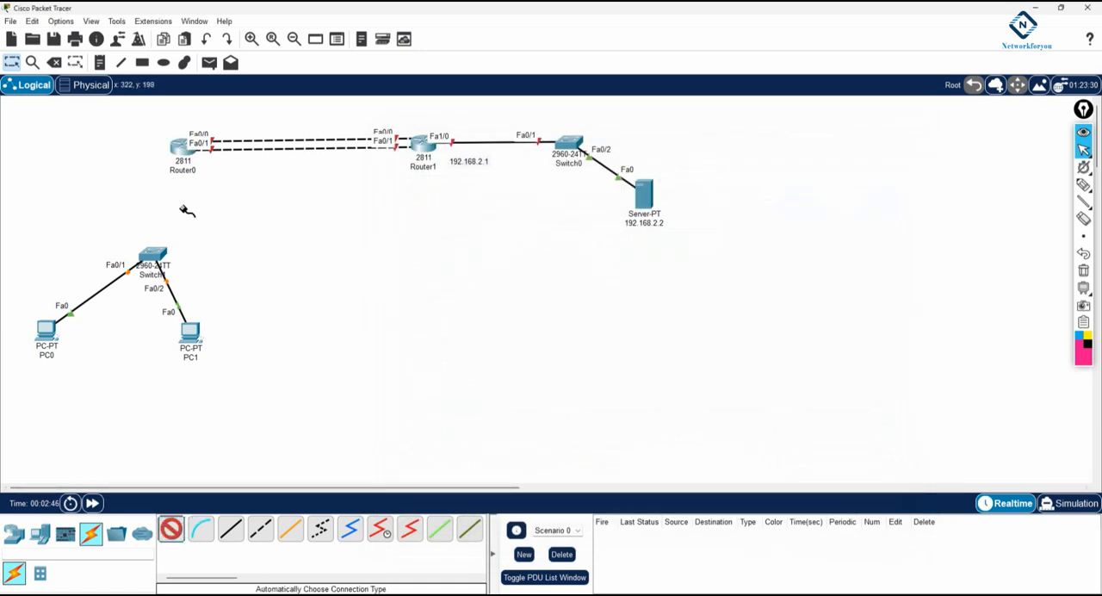
{"action": "left_click", "coordinate": [181, 156]}
{"action": "left_click", "coordinate": [158, 251]}
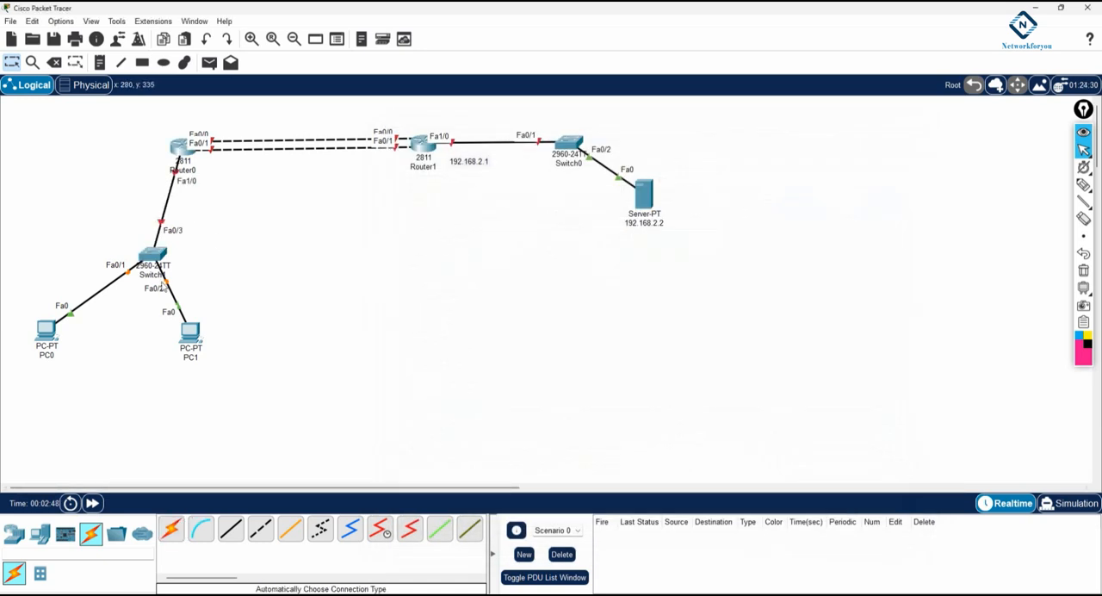
Spread out the two PCs and shift Router0 and Router1 to tidy the topology layout
{"action": "left_click_drag", "start_coordinate": [189, 348], "coordinate": [243, 351]}
{"action": "left_click_drag", "start_coordinate": [62, 345], "coordinate": [88, 339]}
{"action": "left_click_drag", "start_coordinate": [190, 151], "coordinate": [177, 144]}
{"action": "left_click_drag", "start_coordinate": [415, 153], "coordinate": [431, 142]}
{"action": "left_click_drag", "start_coordinate": [158, 141], "coordinate": [160, 141]}
Add notes 192.168.12.0/24 above and 192.168.21.0/24 below the two router links and place them near the middle
{"action": "left_click", "coordinate": [100, 63]}
{"action": "left_click", "coordinate": [239, 117]}
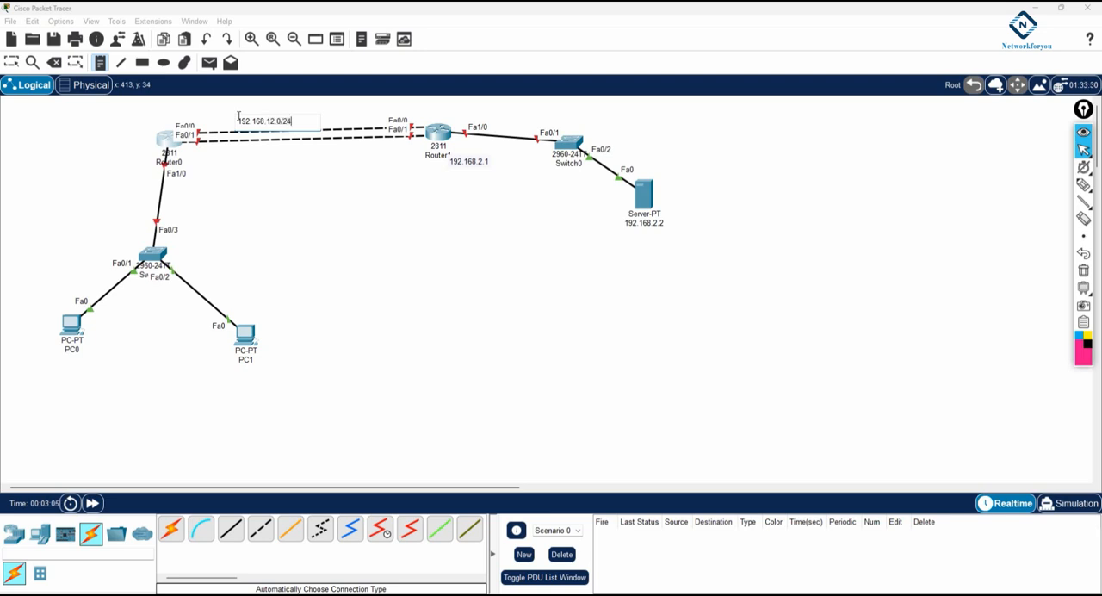
{"action": "left_click", "coordinate": [264, 151]}
{"action": "type", "text": "192.168"}
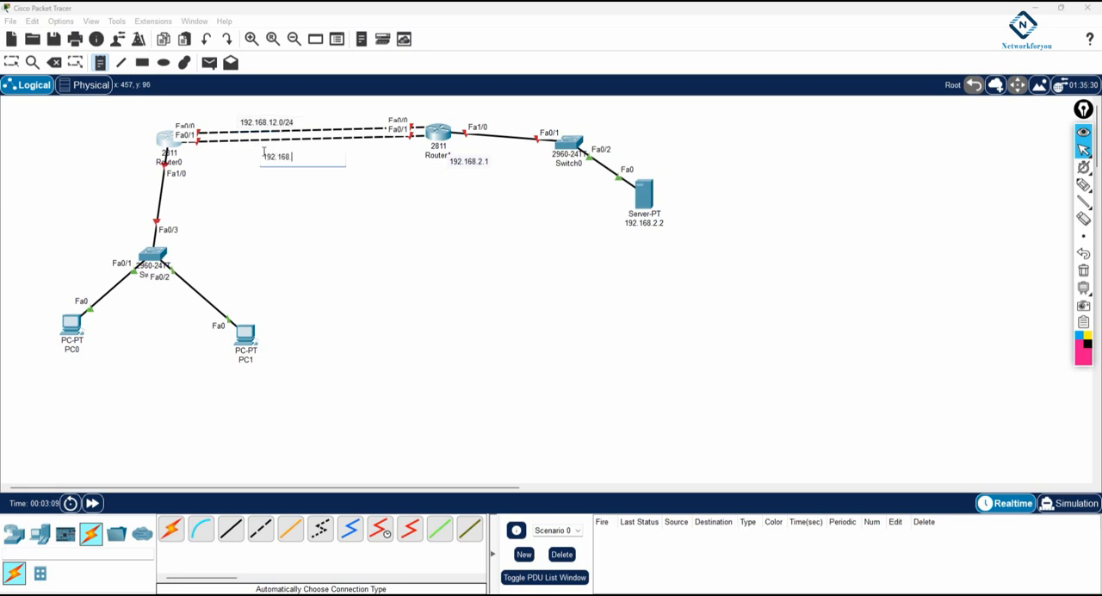
{"action": "type", "text": ".21.0/24"}
{"action": "left_click", "coordinate": [12, 63]}
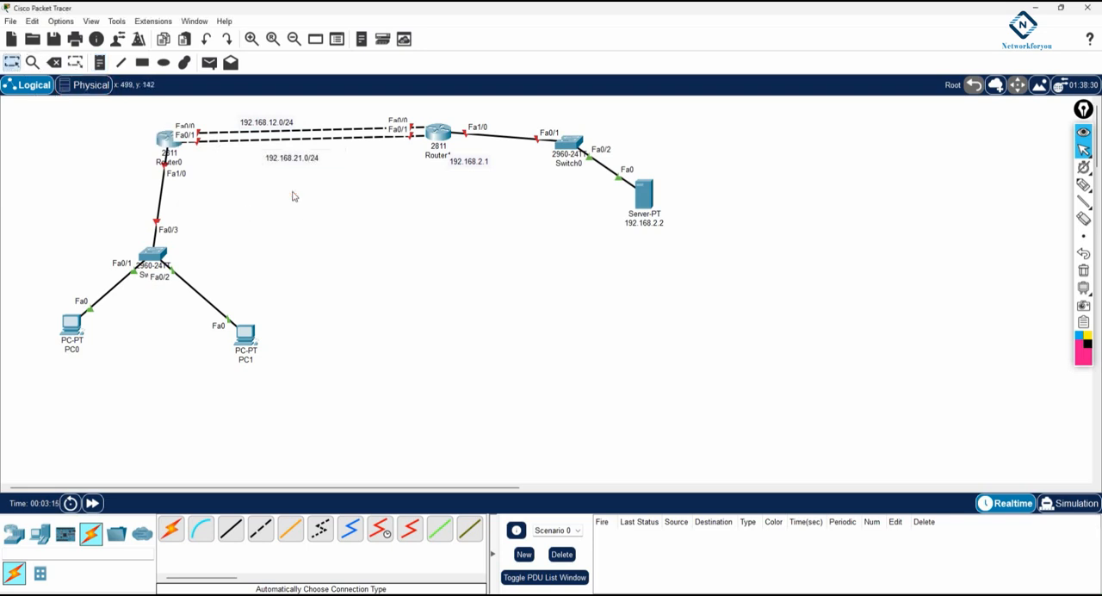
{"action": "left_click_drag", "start_coordinate": [270, 126], "coordinate": [306, 117]}
{"action": "left_click_drag", "start_coordinate": [302, 158], "coordinate": [294, 160]}
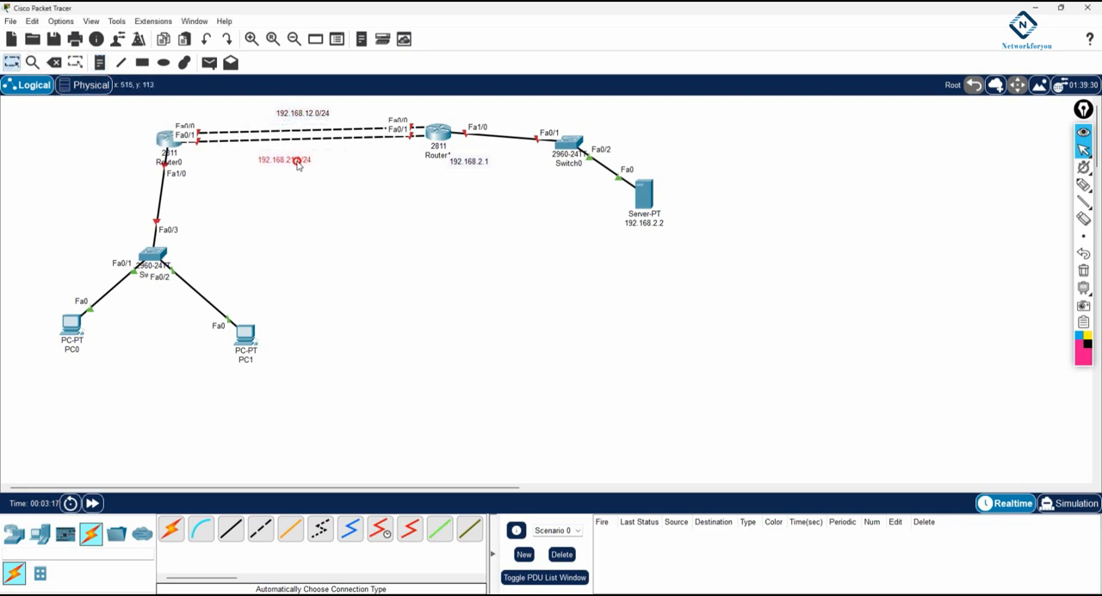
Add a note reading 192.168.1.1/24 beside Router0's Fa1/0 link to the PC switch
{"action": "left_click", "coordinate": [100, 62]}
{"action": "left_click", "coordinate": [101, 168]}
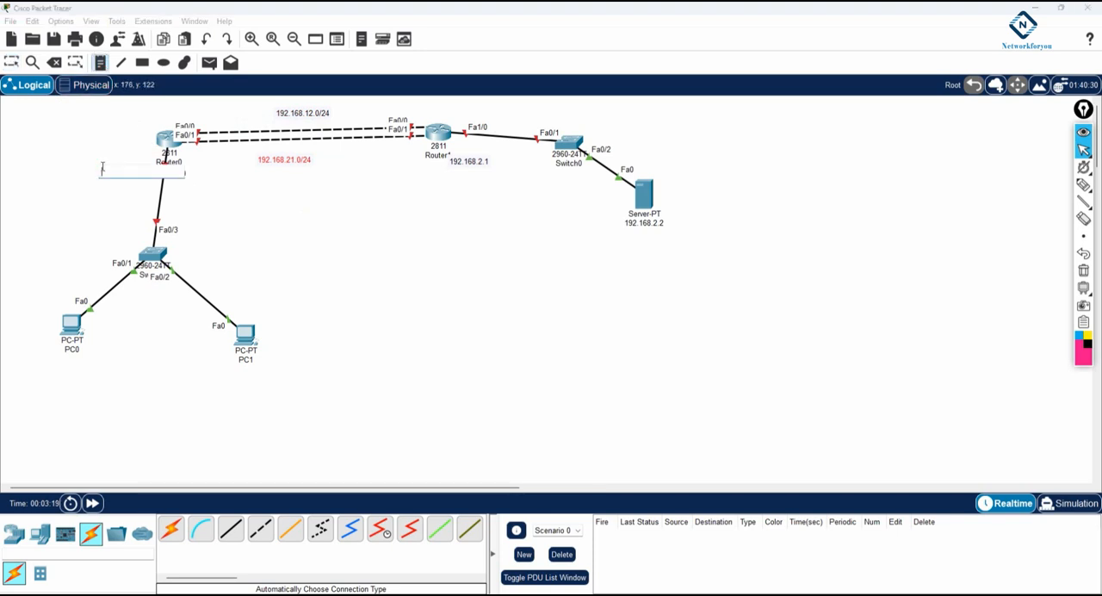
{"action": "type", "text": "192.168.1.1/24"}
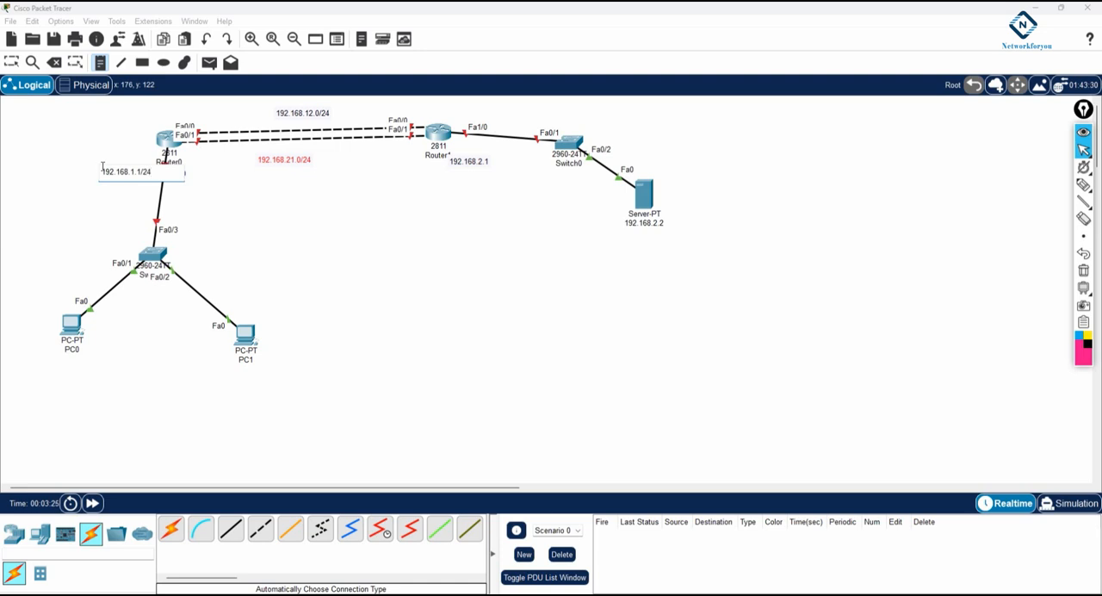
{"action": "left_click", "coordinate": [12, 62]}
Rename Router0 as R1 and Router1 as R2
{"action": "left_click", "coordinate": [168, 161]}
{"action": "type", "text": "R1"}
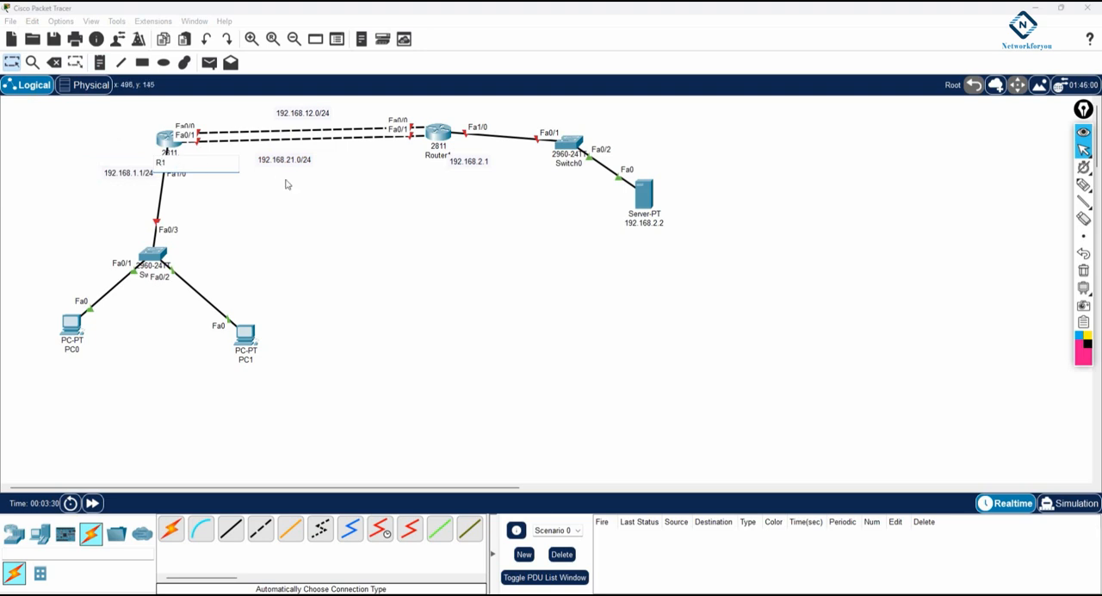
{"action": "key", "text": "Return"}
{"action": "left_click", "coordinate": [438, 156]}
{"action": "type", "text": "R2"}
{"action": "key", "text": "Return"}
Rename PC0 as 192.168.1.2 and give it that static IPv4 address, mask 255.255.255.0 and default gateway 192.168.1.1
{"action": "left_click", "coordinate": [72, 350]}
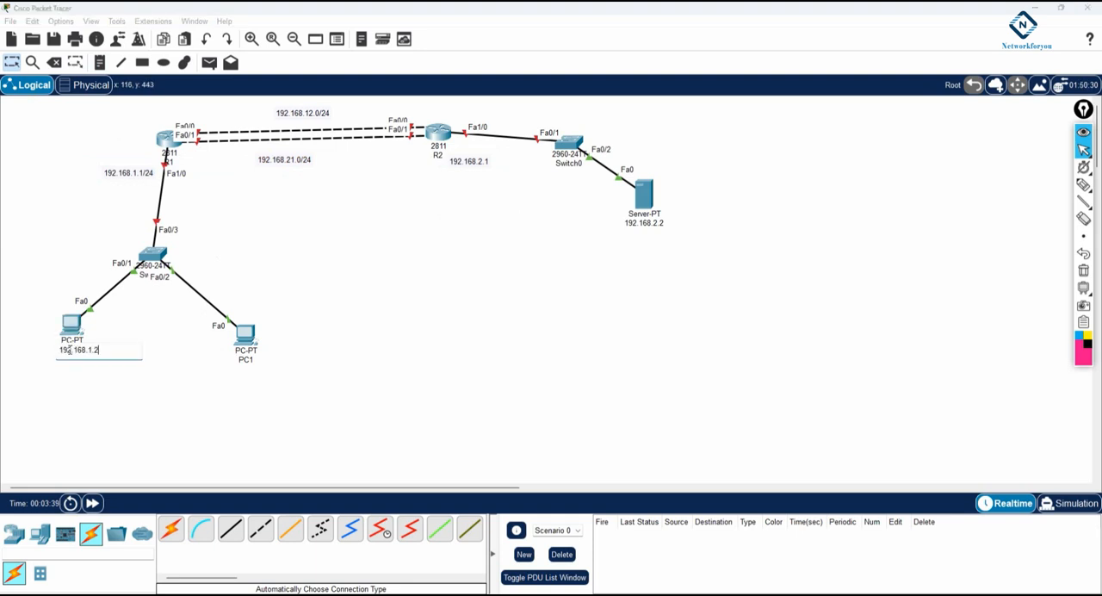
{"action": "key", "text": "ctrl+a"}
{"action": "key", "text": "ctrl+c"}
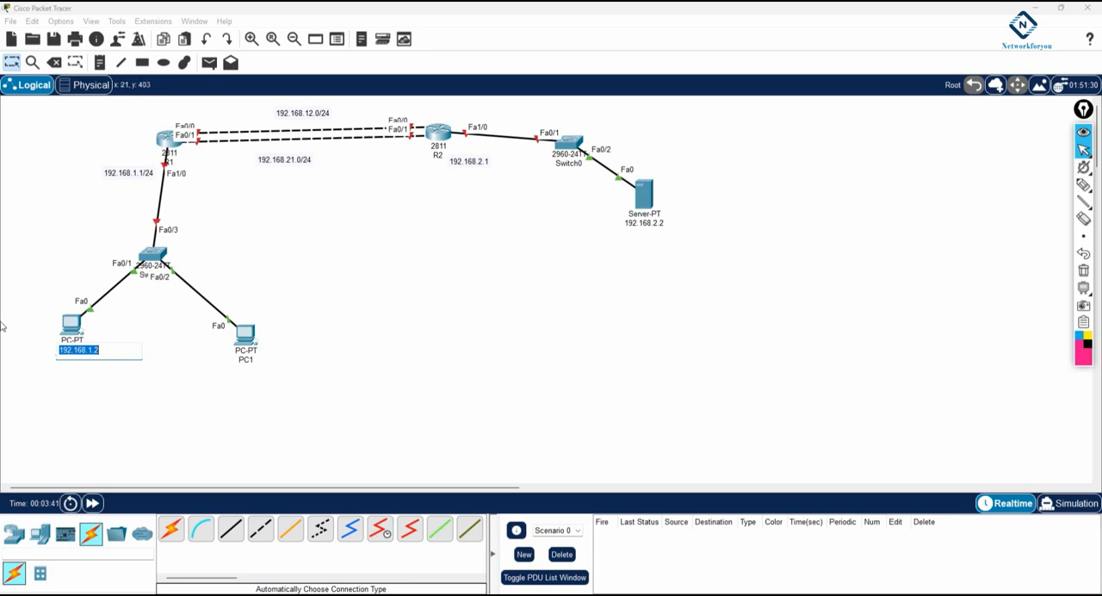
{"action": "left_click", "coordinate": [73, 326]}
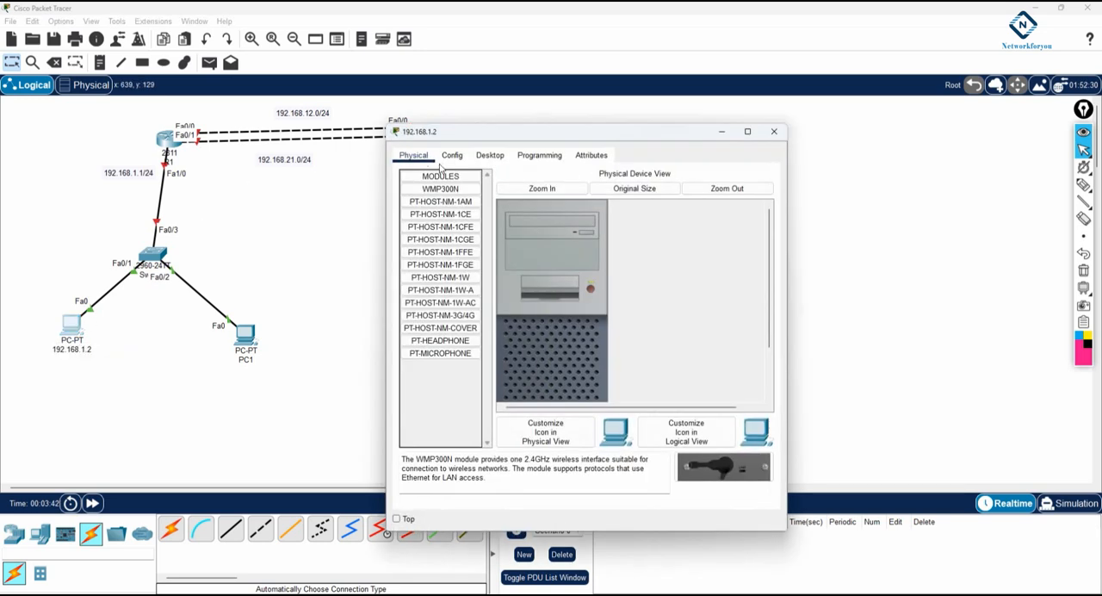
{"action": "left_click", "coordinate": [490, 155]}
{"action": "left_click", "coordinate": [436, 202]}
{"action": "type", "text": "192.168.1.2"}
{"action": "left_click", "coordinate": [559, 255]}
{"action": "key", "text": "Tab"}
{"action": "type", "text": "192.168.1.2"}
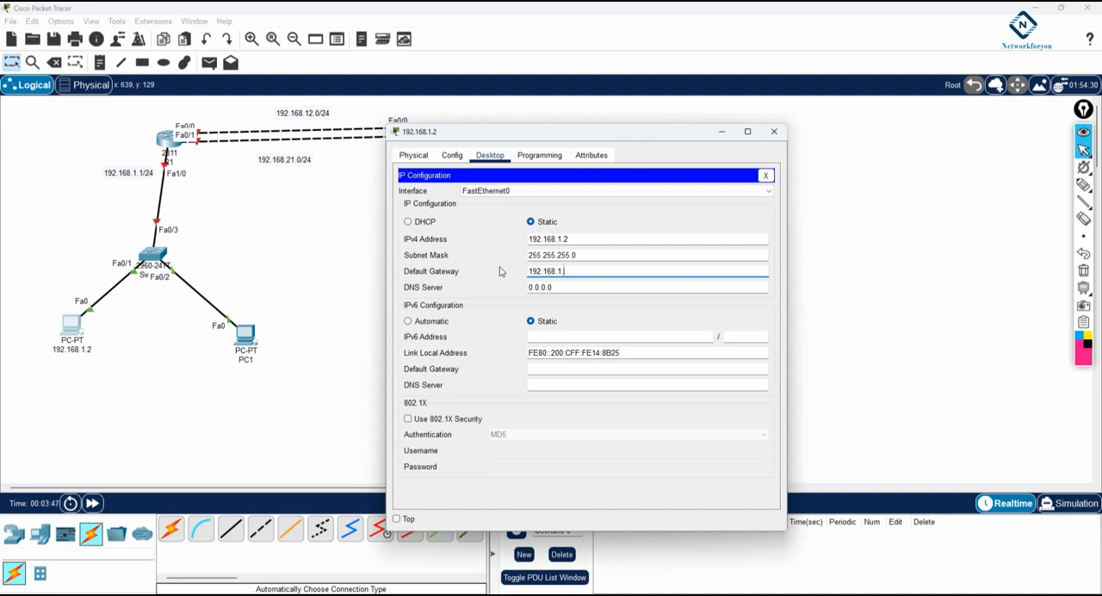
{"action": "left_click", "coordinate": [773, 131]}
Rename PC1 as 192.168.1.3 and give it that static IPv4 address, mask 255.255.255.0 and R1's LAN address as gateway
{"action": "left_click", "coordinate": [254, 369]}
{"action": "key", "text": "ctrl+v"}
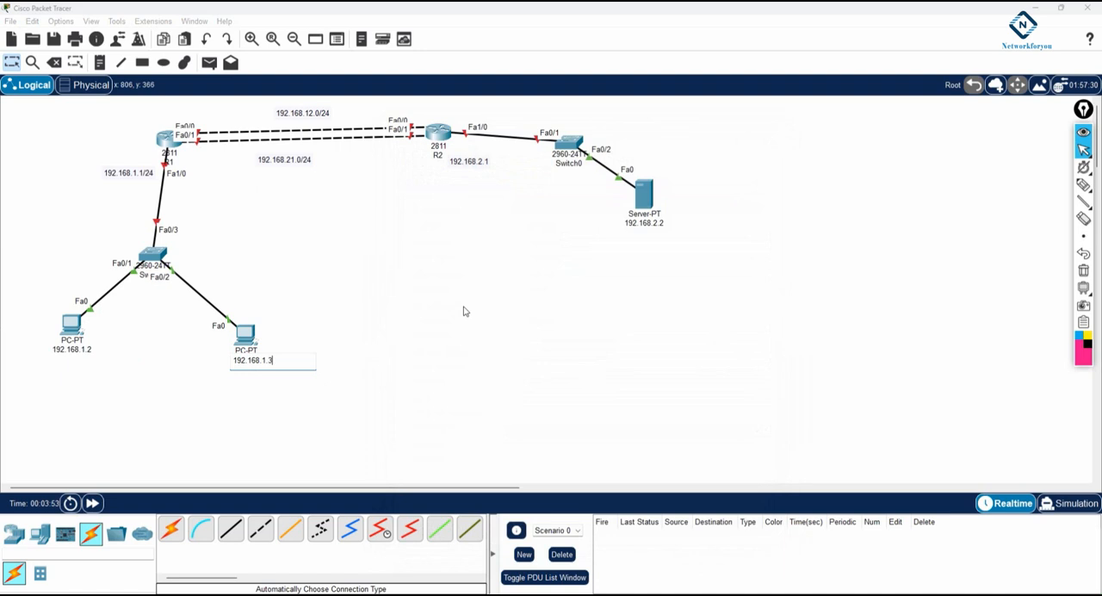
{"action": "left_click", "coordinate": [254, 339]}
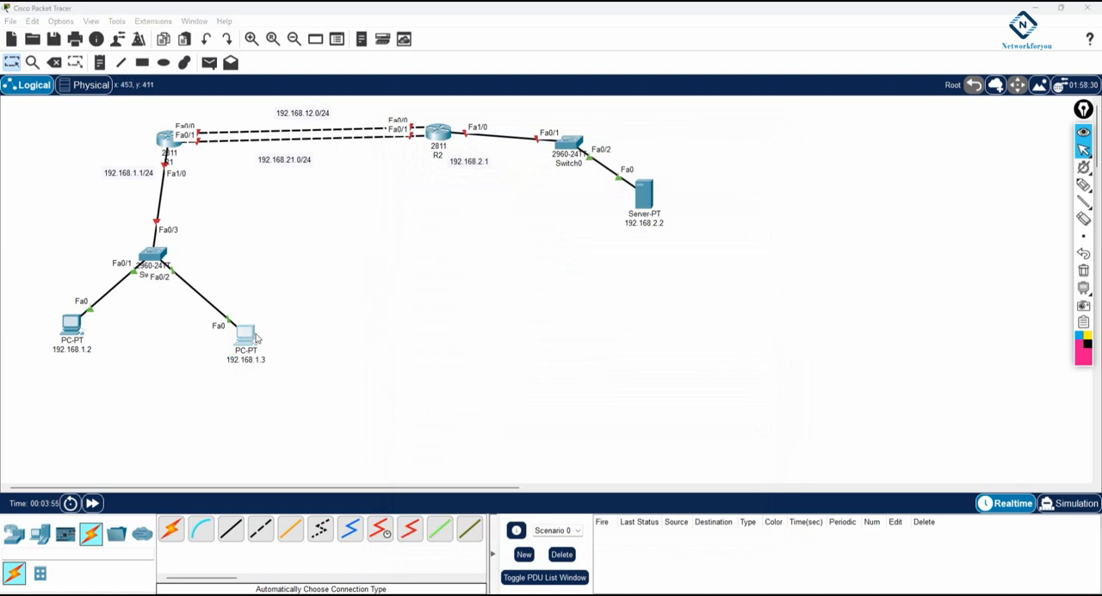
{"action": "left_click", "coordinate": [490, 155]}
{"action": "left_click", "coordinate": [444, 182]}
{"action": "left_click", "coordinate": [560, 238]}
{"action": "type", "text": "192.168.1.3"}
{"action": "left_click", "coordinate": [566, 252]}
{"action": "key", "text": "Tab"}
{"action": "type", "text": "192.168.1.3"}
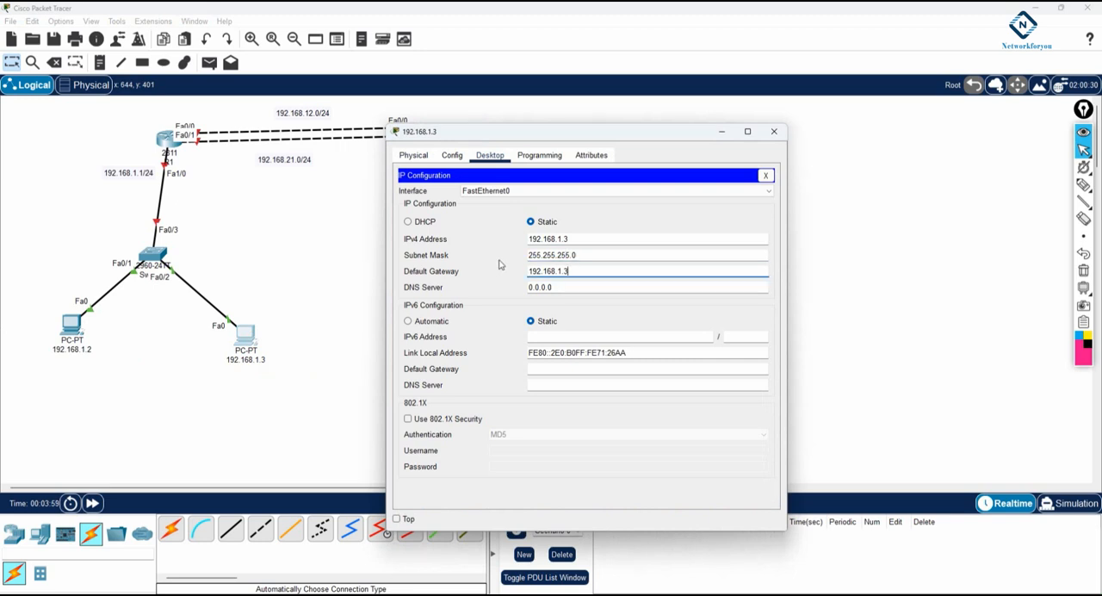
{"action": "key", "text": "BackSpace"}
{"action": "left_click", "coordinate": [773, 131]}
Open R1's command line in a wider window and decline the initial configuration dialog
{"action": "left_click", "coordinate": [169, 143]}
{"action": "left_click", "coordinate": [483, 157]}
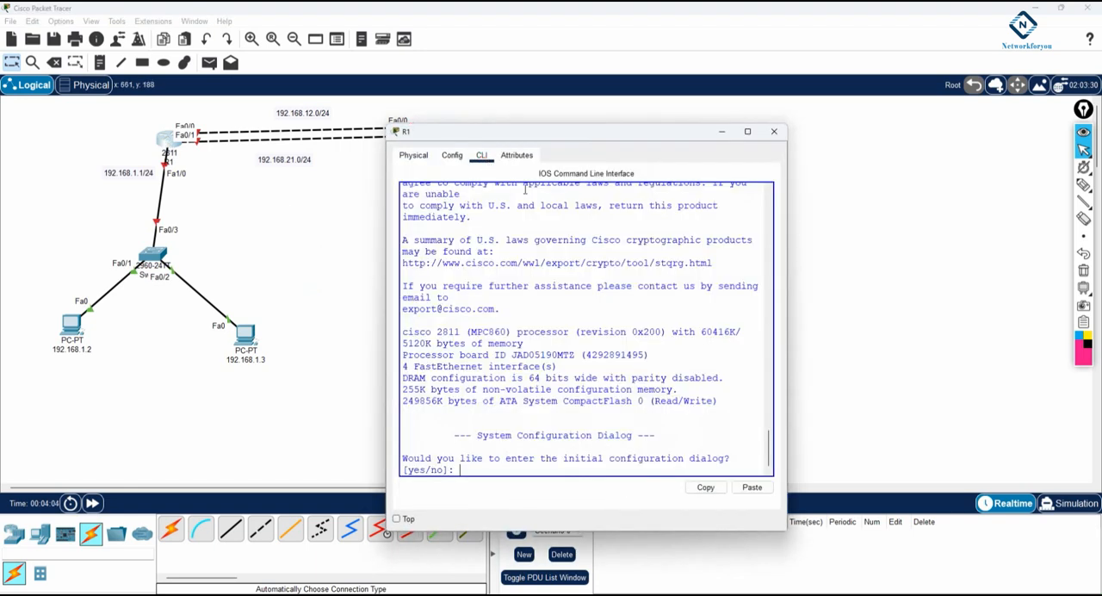
{"action": "left_click", "coordinate": [792, 267]}
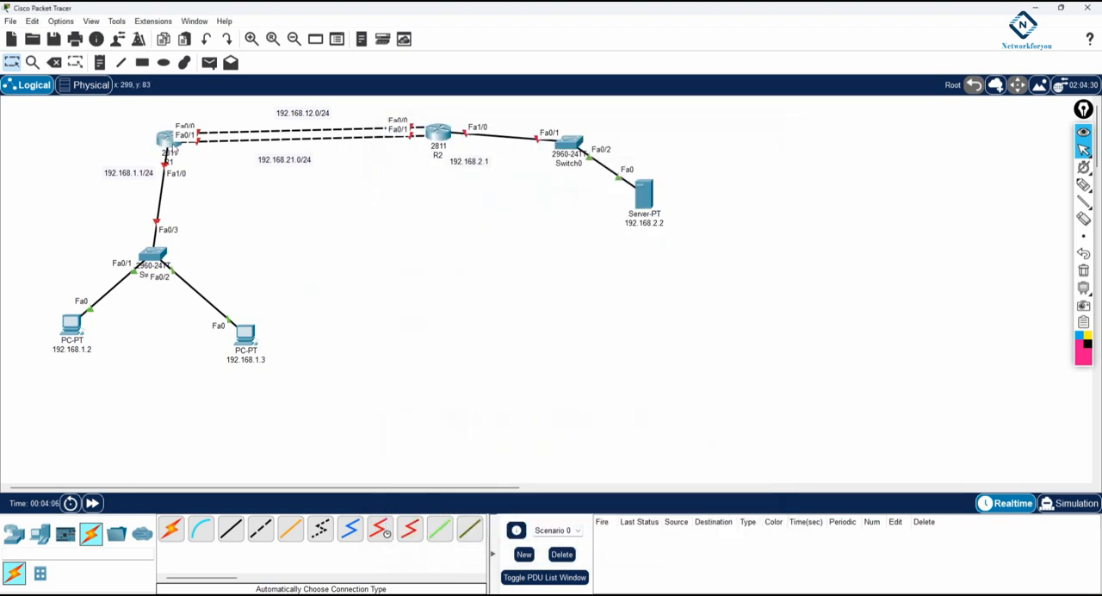
{"action": "left_click", "coordinate": [167, 139]}
{"action": "left_click_drag", "start_coordinate": [787, 235], "coordinate": [960, 235]}
{"action": "left_click_drag", "start_coordinate": [660, 132], "coordinate": [764, 83]}
{"action": "type", "text": "no"}
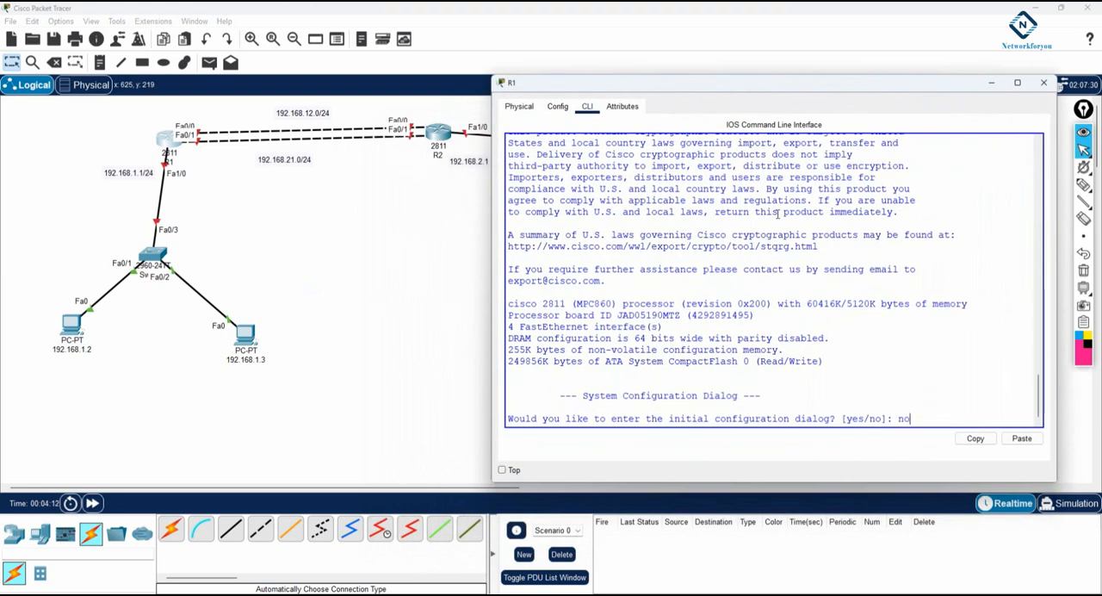
{"action": "key", "text": "Return"}
{"action": "key", "text": "Return"}
{"action": "key", "text": "Return"}
Enter global configuration mode on the router and set its hostname to R1
{"action": "type", "text": "n"}
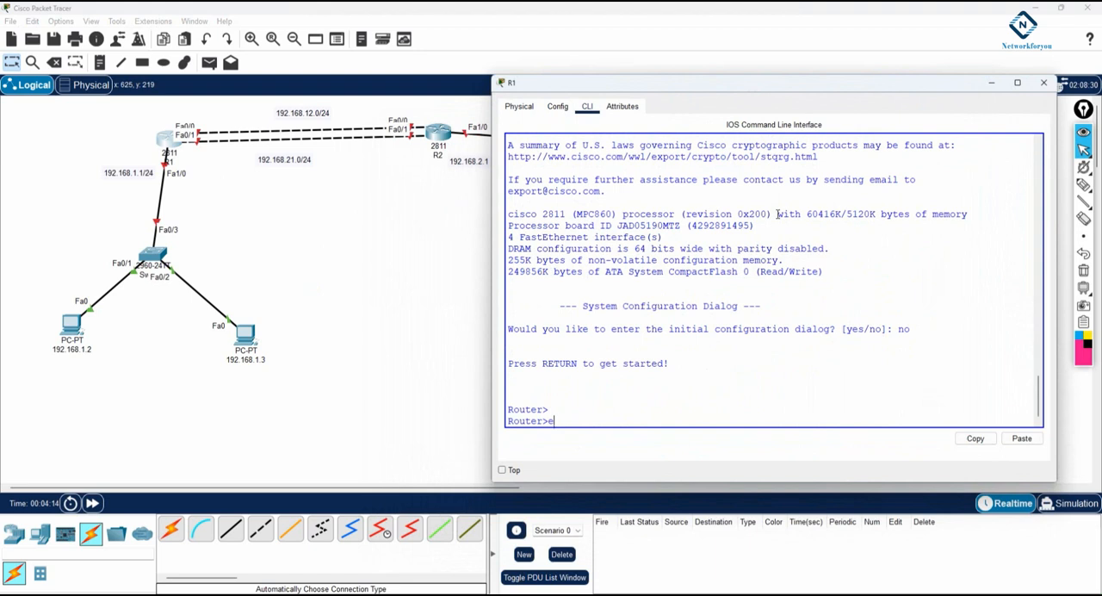
{"action": "type", "text": "n"}
{"action": "key", "text": "Return"}
{"action": "type", "text": "config t"}
{"action": "key", "text": "Return"}
{"action": "type", "text": "host"}
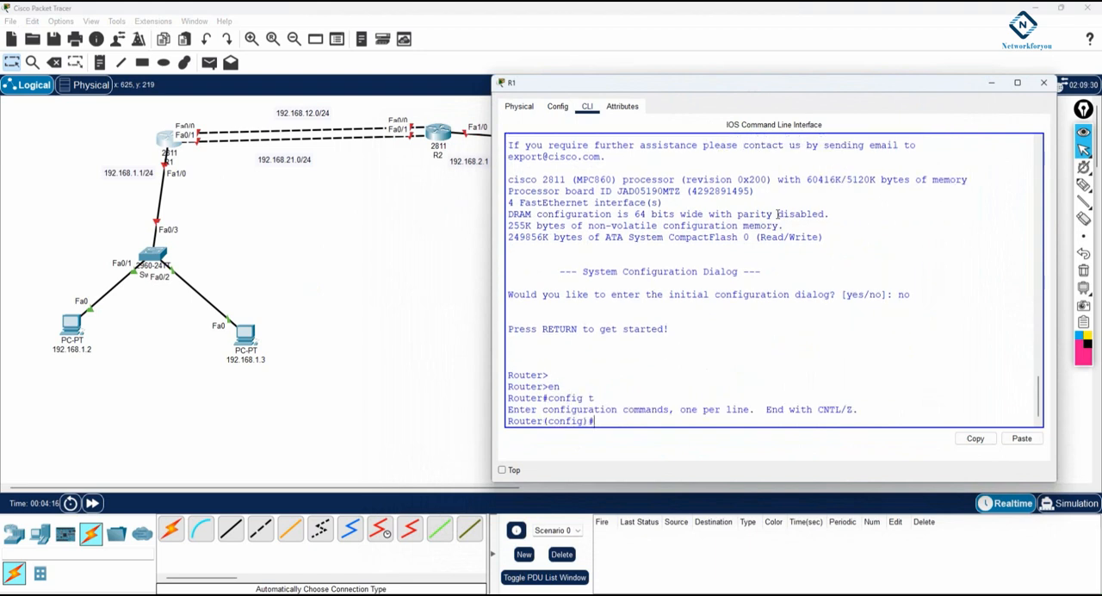
{"action": "key", "text": "Tab"}
{"action": "type", "text": "R1"}
{"action": "key", "text": "Return"}
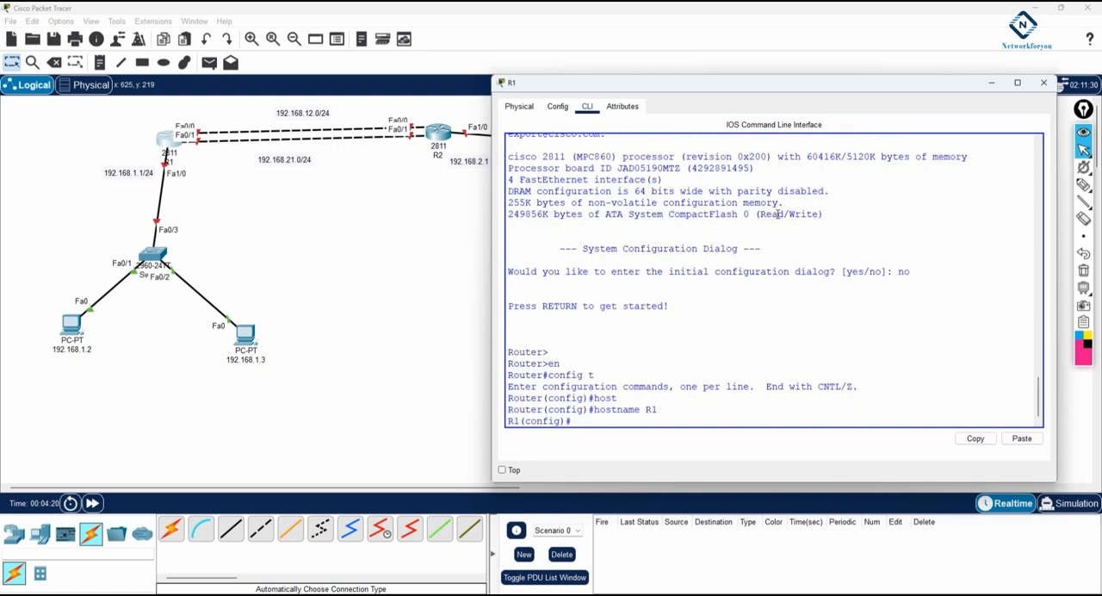
Assign 192.168.12.1 with mask 255.255.255.0 to R1's interface f0/0 and enable it with no shutdown
{"action": "key", "text": "Return"}
{"action": "type", "text": "int f0/0/"}
{"action": "key", "text": "Return"}
{"action": "key", "text": "Up"}
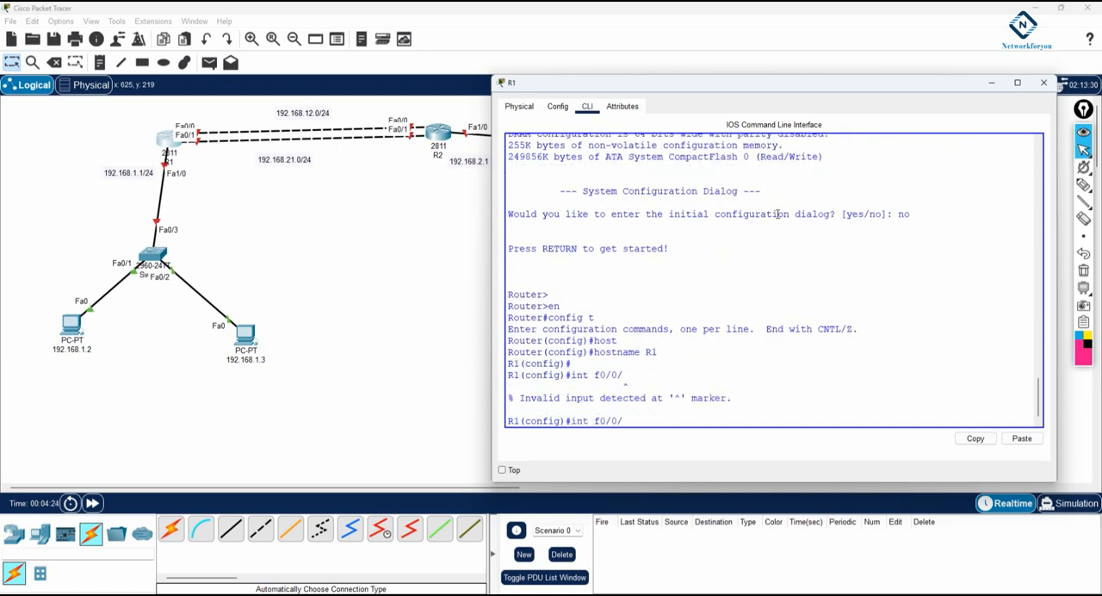
{"action": "key", "text": "Return"}
{"action": "type", "text": "ip add 192.168."}
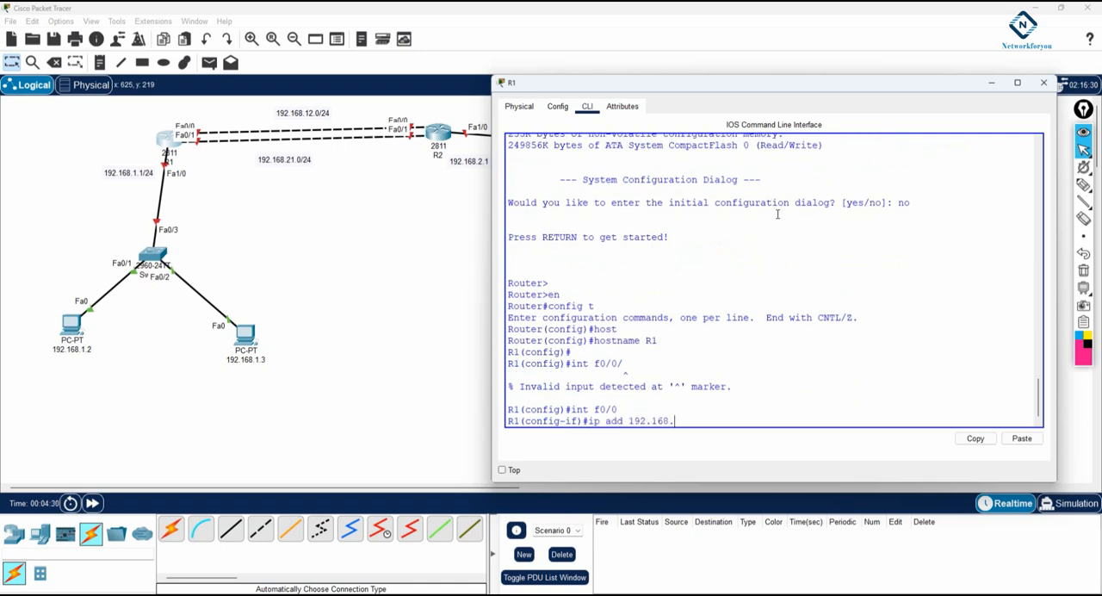
{"action": "type", "text": "12.1 255.255.255.0"}
{"action": "key", "text": "Return"}
{"action": "type", "text": "no sh"}
{"action": "key", "text": "Return"}
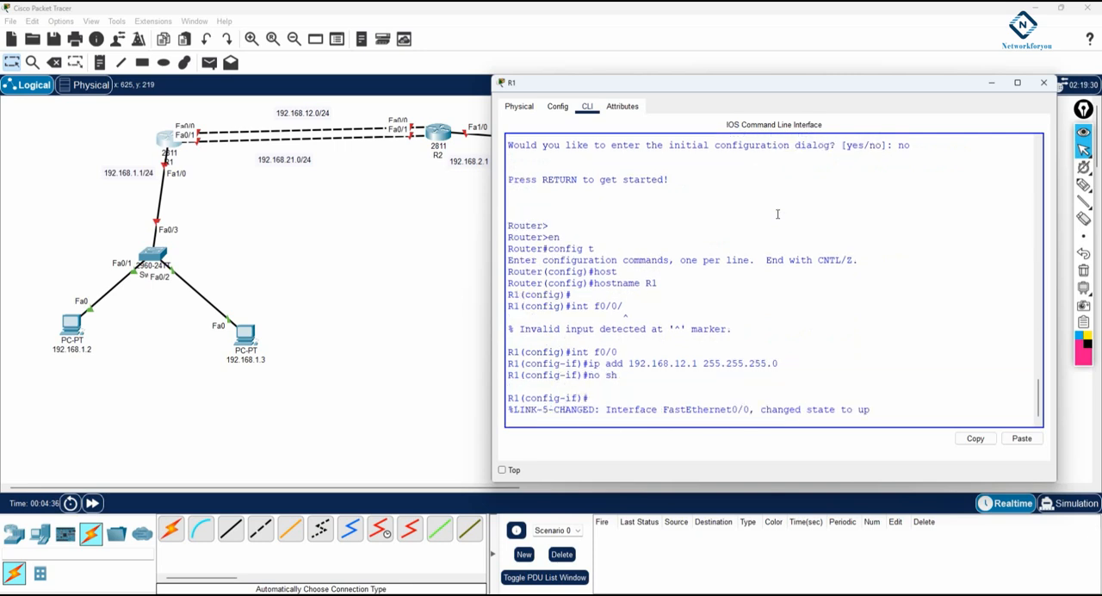
{"action": "key", "text": "Return"}
{"action": "key", "text": "Return"}
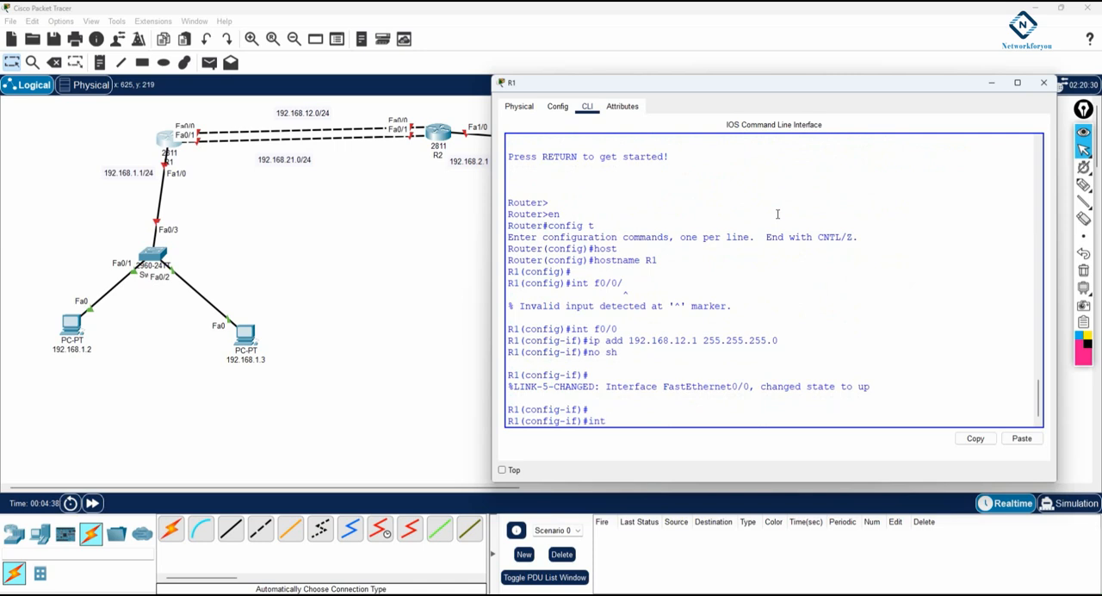
Assign 192.168.21.1 with mask 255.255.255.0 to R1's interface f0/1 and enable it
{"action": "type", "text": "int f0/1"}
{"action": "key", "text": "Return"}
{"action": "type", "text": "ip add 192.168"}
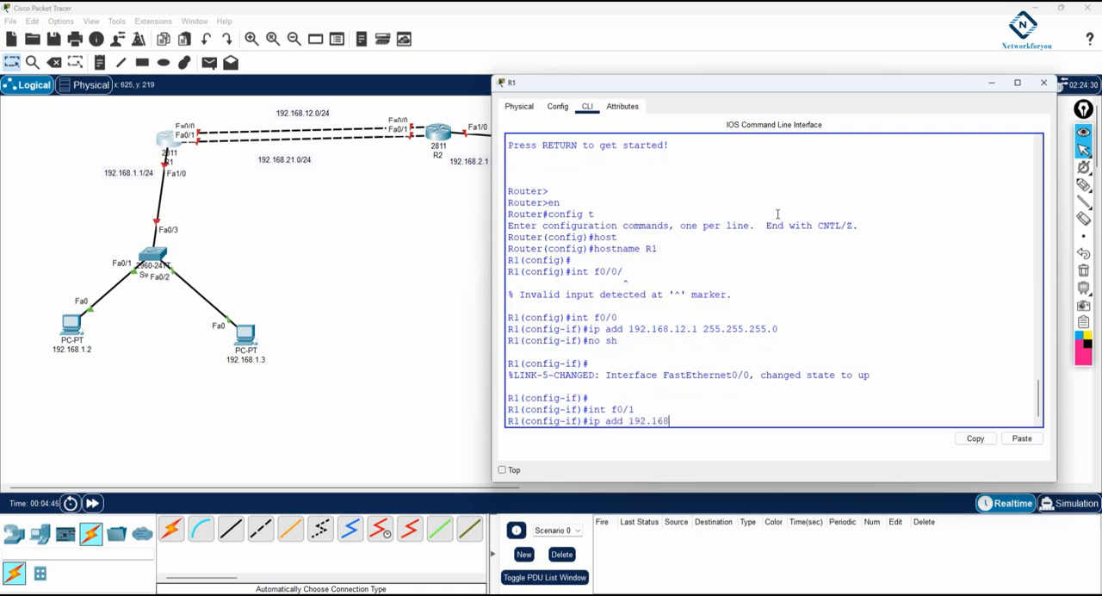
{"action": "type", "text": ".21.1 255.255.255.0"}
{"action": "key", "text": "Return"}
{"action": "type", "text": "no sh"}
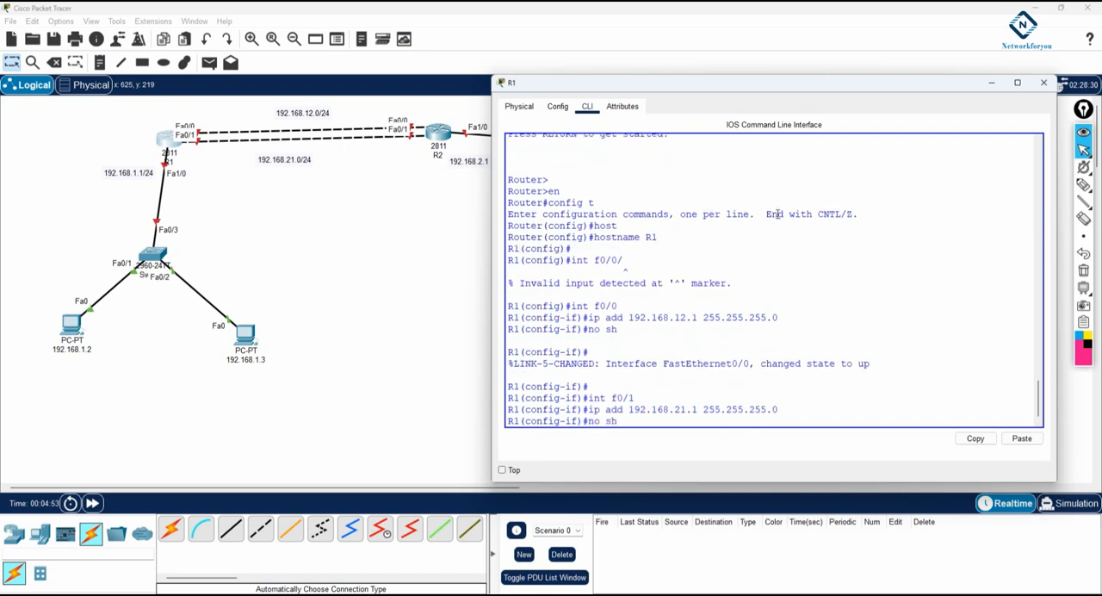
{"action": "key", "text": "Return"}
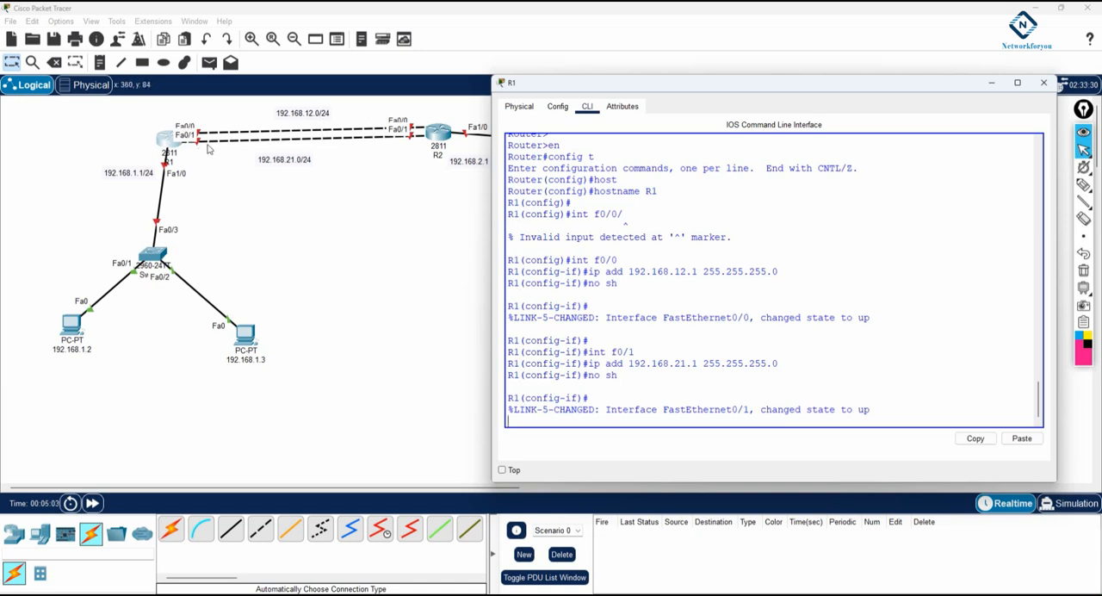
{"action": "key", "text": "Return"}
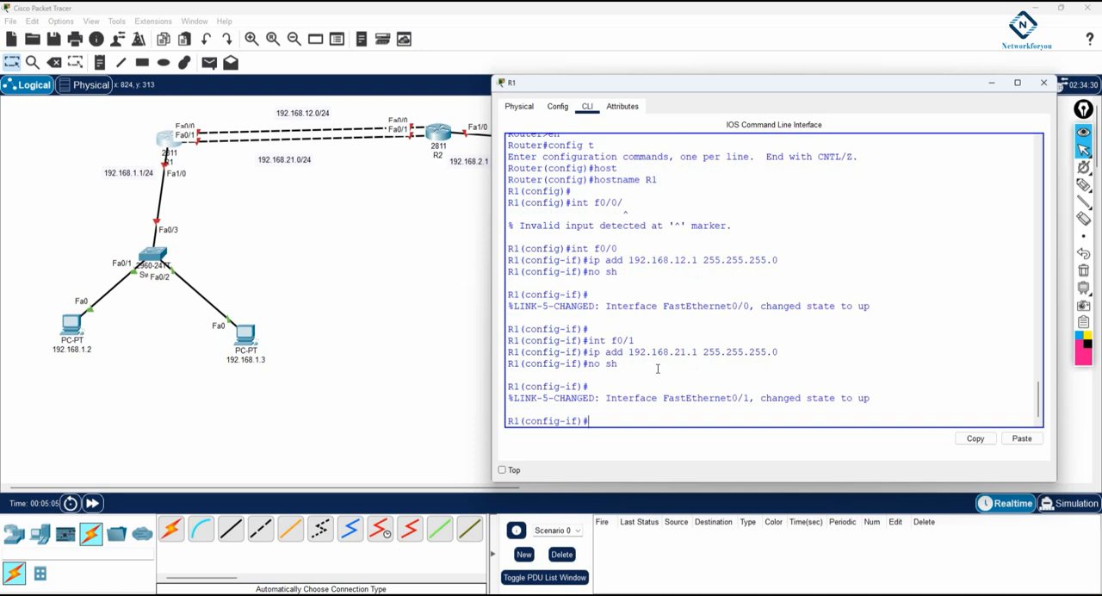
Assign 192.168.1.1 with mask 255.255.255.0 to R1's LAN interface f1/0 and enable it
{"action": "type", "text": "int f1/0"}
{"action": "key", "text": "Return"}
{"action": "type", "text": "ip add 192.168"}
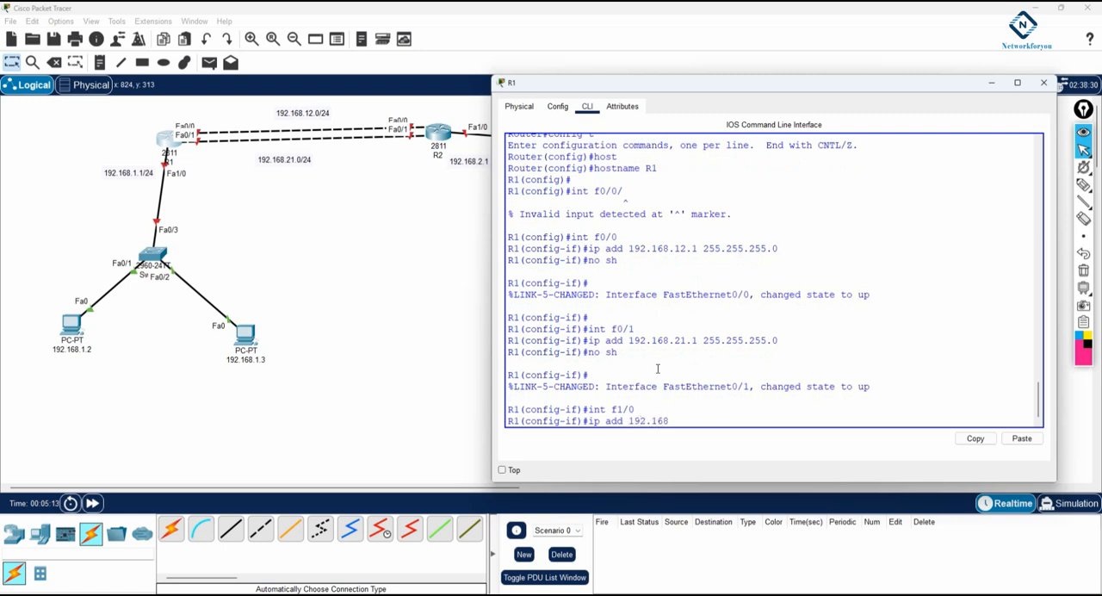
{"action": "type", "text": ".1.1 255.255.255.0"}
{"action": "key", "text": "Return"}
{"action": "type", "text": "no sh"}
{"action": "key", "text": "Return"}
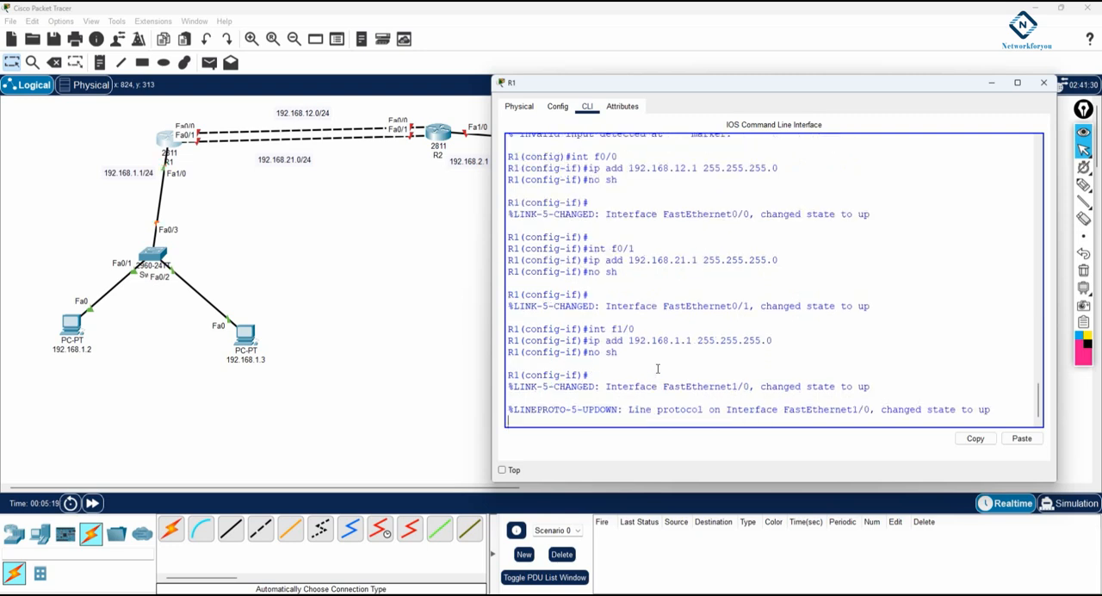
Save R1's configuration with do wr and move its window aside to uncover more of the topology
{"action": "key", "text": "Return"}
{"action": "type", "text": "do wr"}
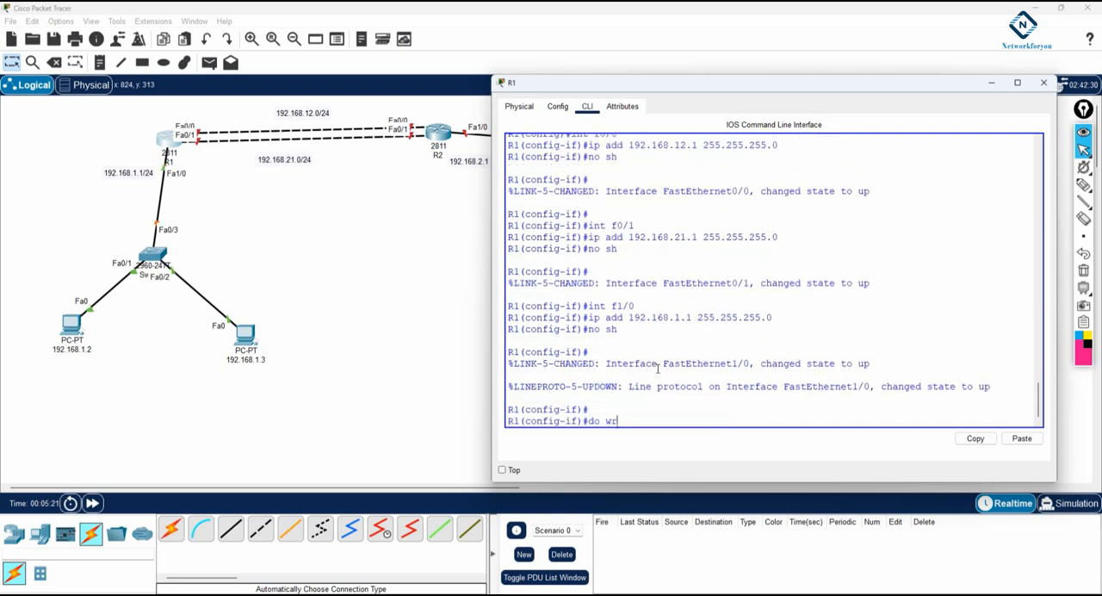
{"action": "key", "text": "Return"}
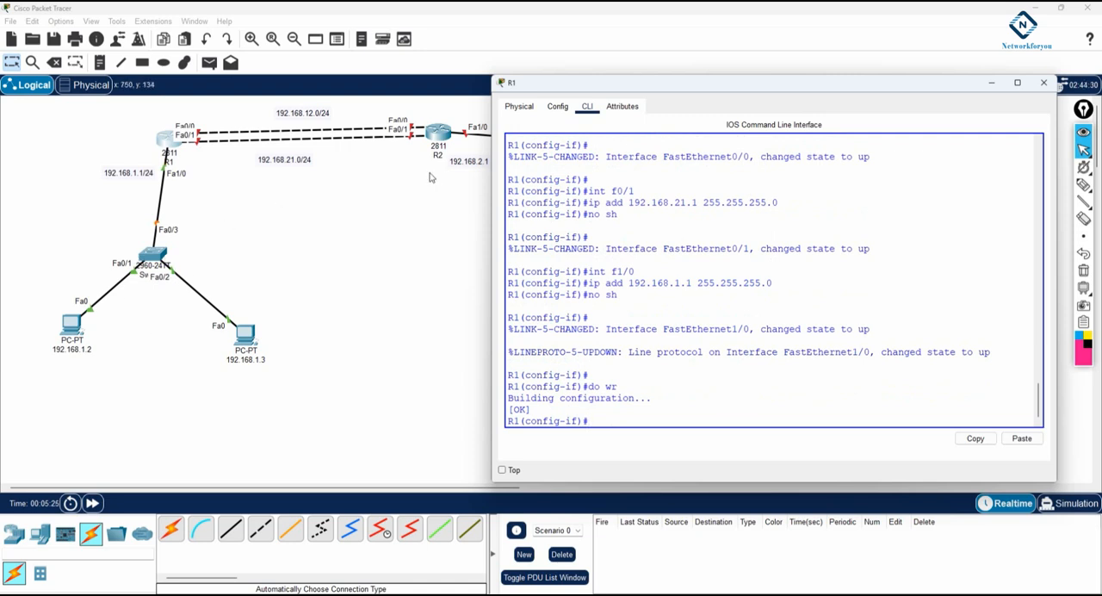
{"action": "left_click", "coordinate": [502, 90]}
{"action": "left_click", "coordinate": [555, 86]}
{"action": "left_click_drag", "start_coordinate": [555, 87], "coordinate": [595, 84]}
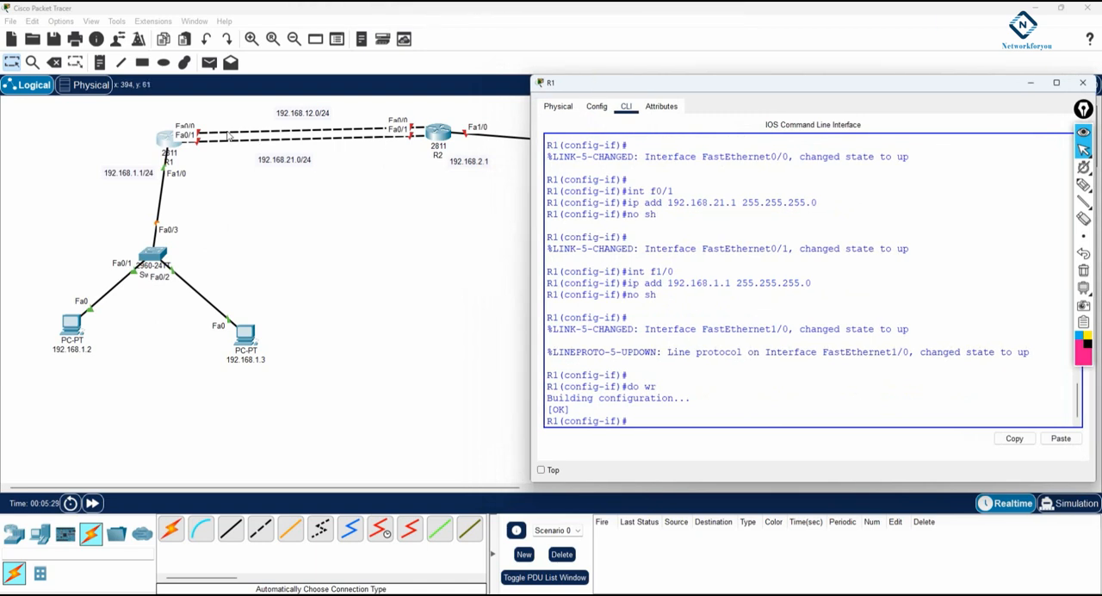
Return R1 to global configuration mode and add a static route to 192.168.2.0 255.255.255.0 via next hop 192.168.12.2
{"action": "left_click_drag", "start_coordinate": [580, 86], "coordinate": [570, 190]}
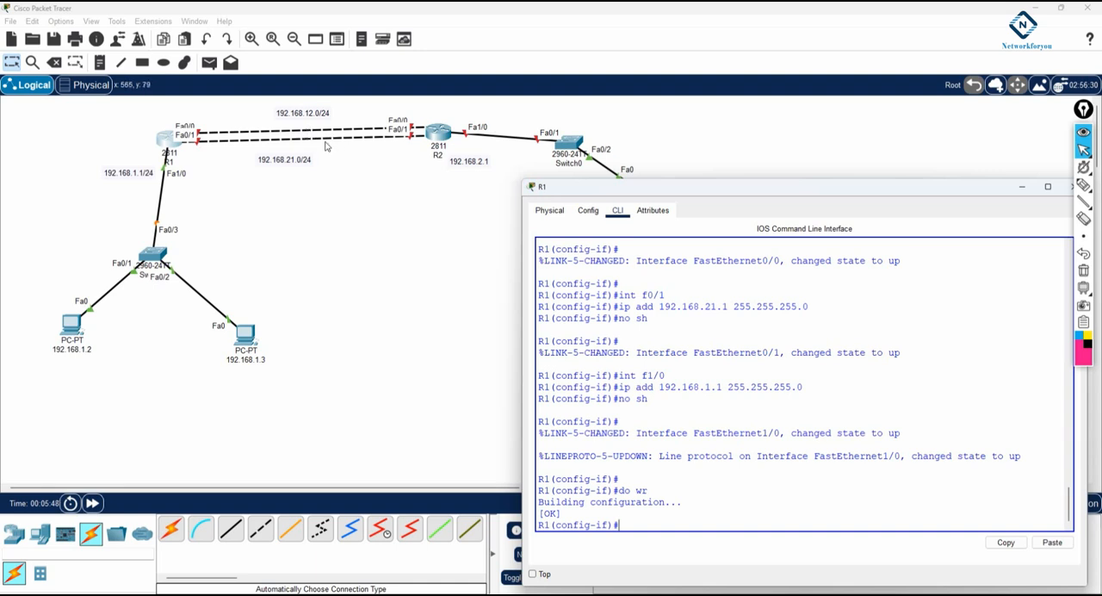
{"action": "left_click_drag", "start_coordinate": [589, 185], "coordinate": [575, 147]}
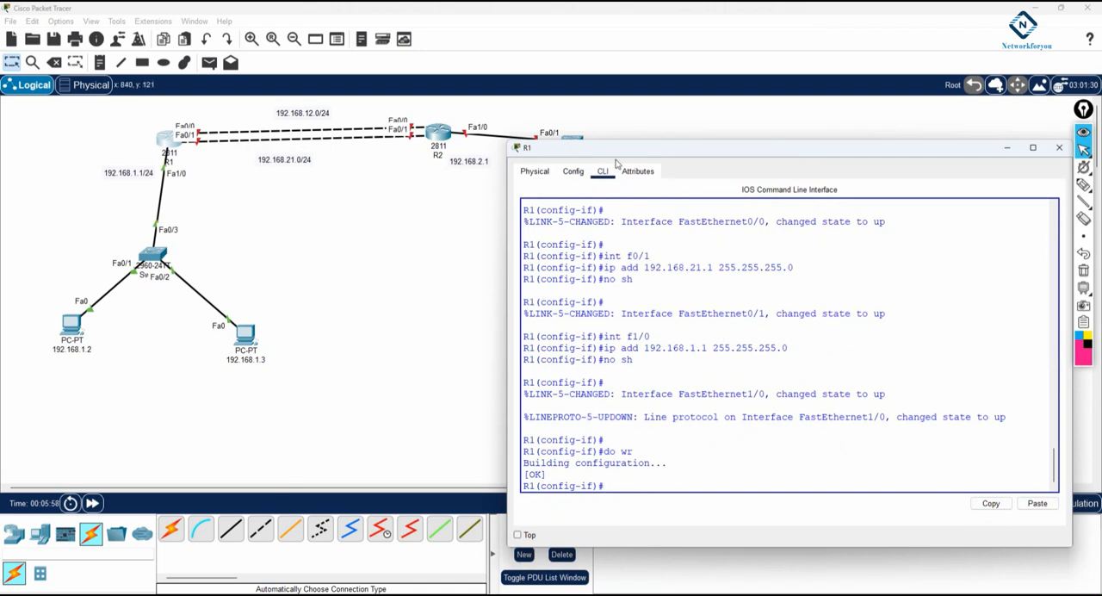
{"action": "left_click_drag", "start_coordinate": [613, 148], "coordinate": [604, 120]}
{"action": "type", "text": "exit"}
{"action": "key", "text": "Return"}
{"action": "key", "text": "Return"}
{"action": "type", "text": "ip route"}
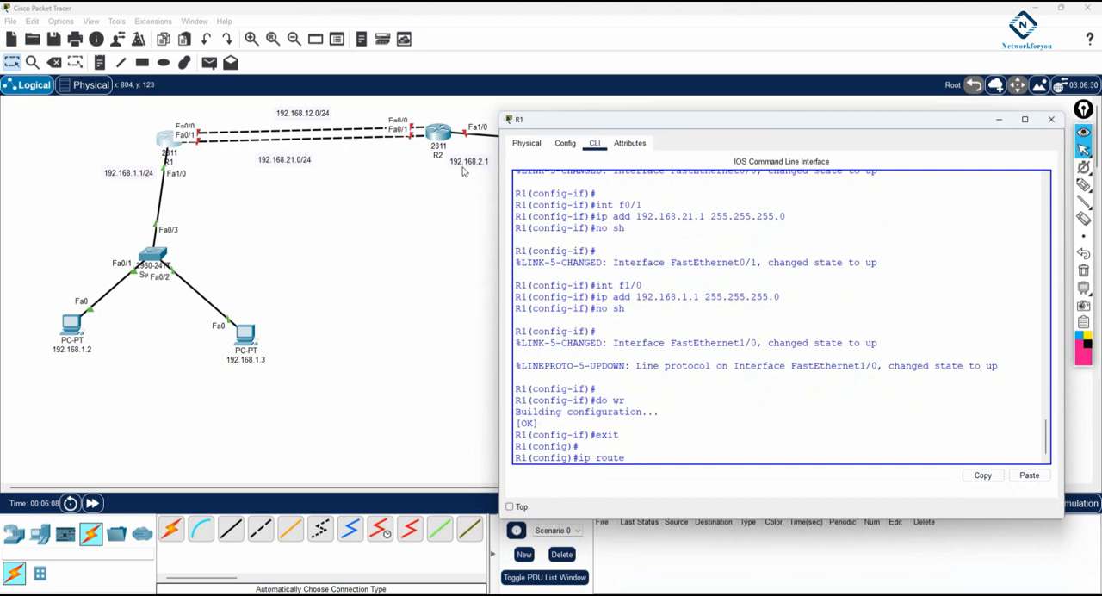
{"action": "type", "text": " 192.168.2.0 255.255.255.0"}
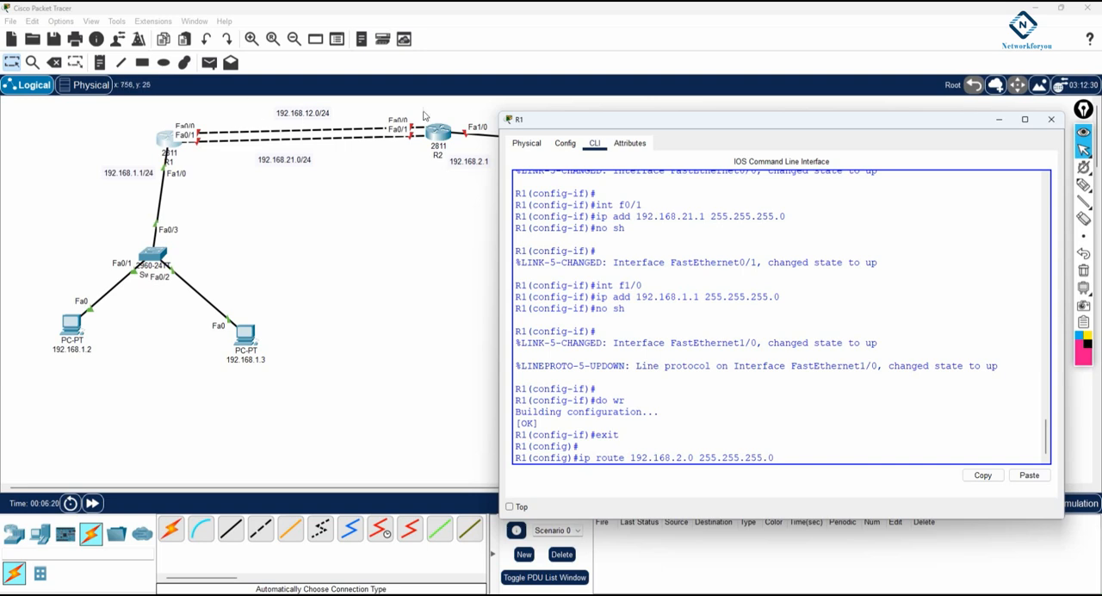
{"action": "type", "text": "192.168.12.2"}
{"action": "key", "text": "Return"}
Add a second static route on R1 to 192.168.2.0 255.255.255.0 via next hop 192.168.21.2
{"action": "key", "text": "Up"}
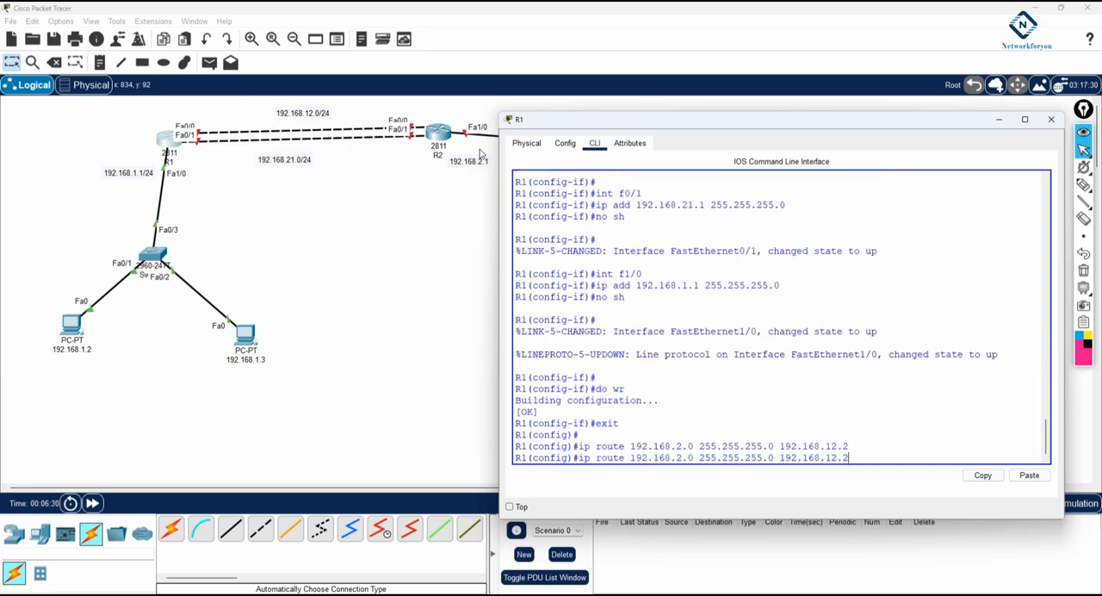
{"action": "key", "text": "BackSpace"}
{"action": "key", "text": "BackSpace"}
{"action": "key", "text": "BackSpace"}
{"action": "key", "text": "Return"}
Check R1's routing table with do sh ip route
{"action": "type", "text": "do"}
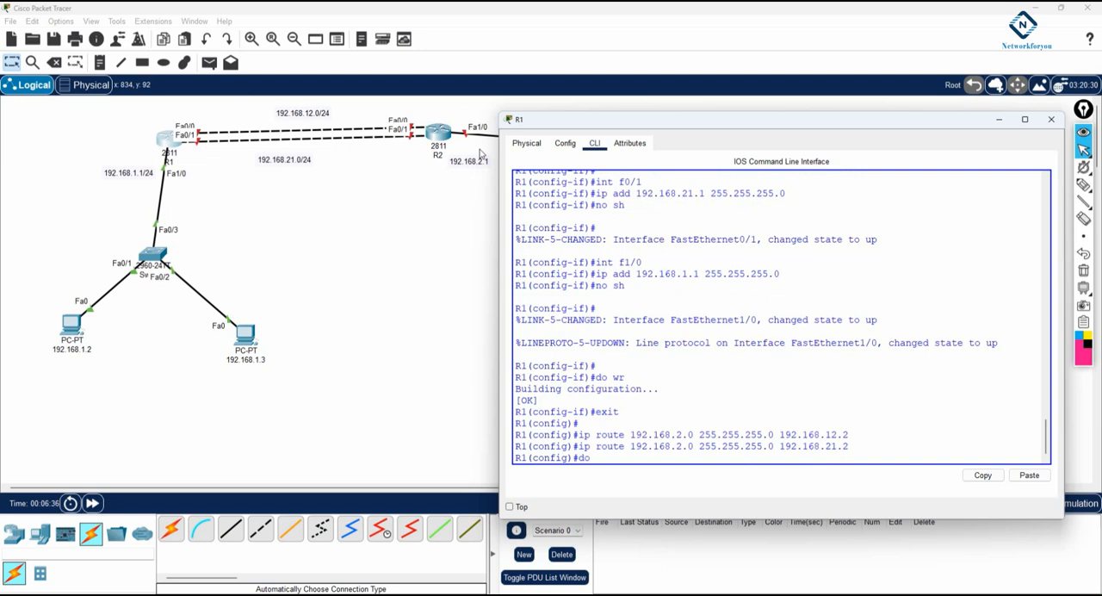
{"action": "type", "text": " sh ip route"}
{"action": "key", "text": "Return"}
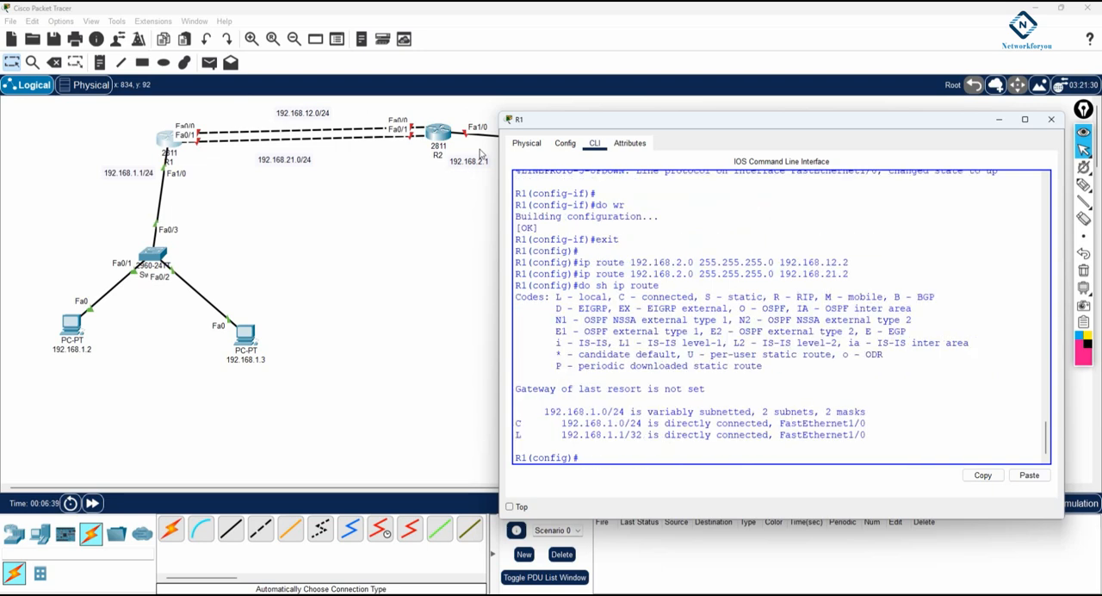
Open R2's command line, widen its window and decline the initial configuration dialog
{"action": "left_click", "coordinate": [436, 138]}
{"action": "left_click", "coordinate": [481, 156]}
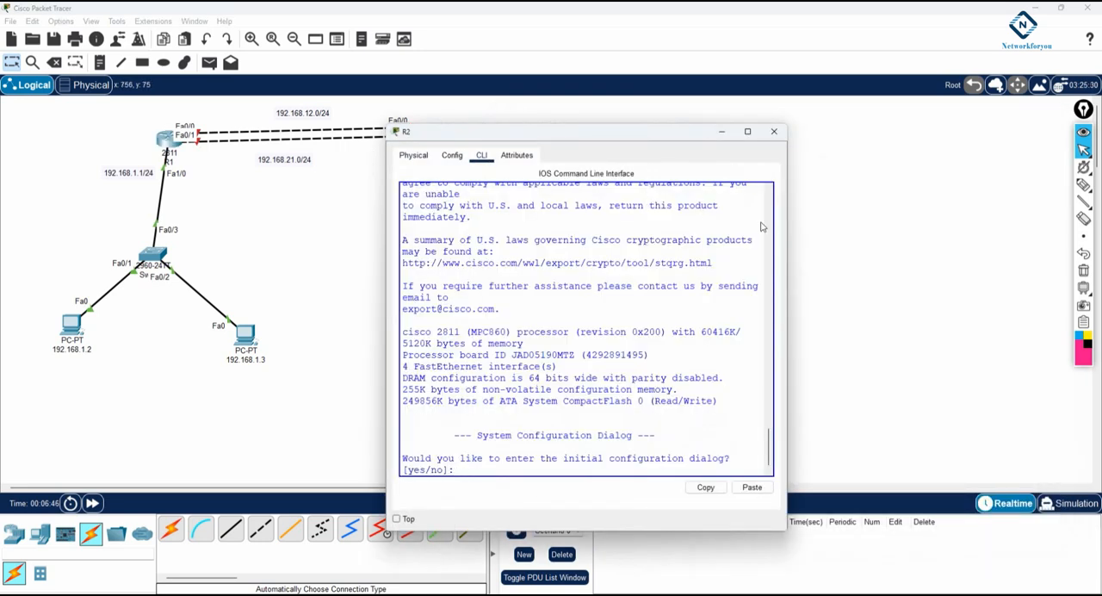
{"action": "left_click_drag", "start_coordinate": [789, 222], "coordinate": [982, 222]}
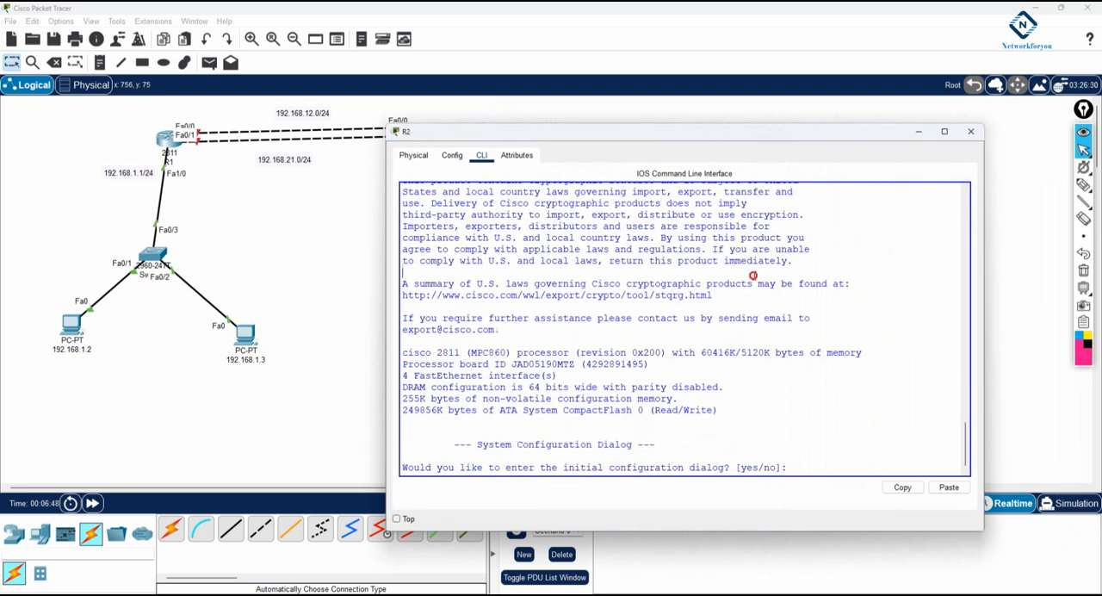
{"action": "type", "text": "no"}
{"action": "key", "text": "Return"}
Enter global configuration mode on the second router and set its hostname to R2
{"action": "key", "text": "Return"}
{"action": "type", "text": "en"}
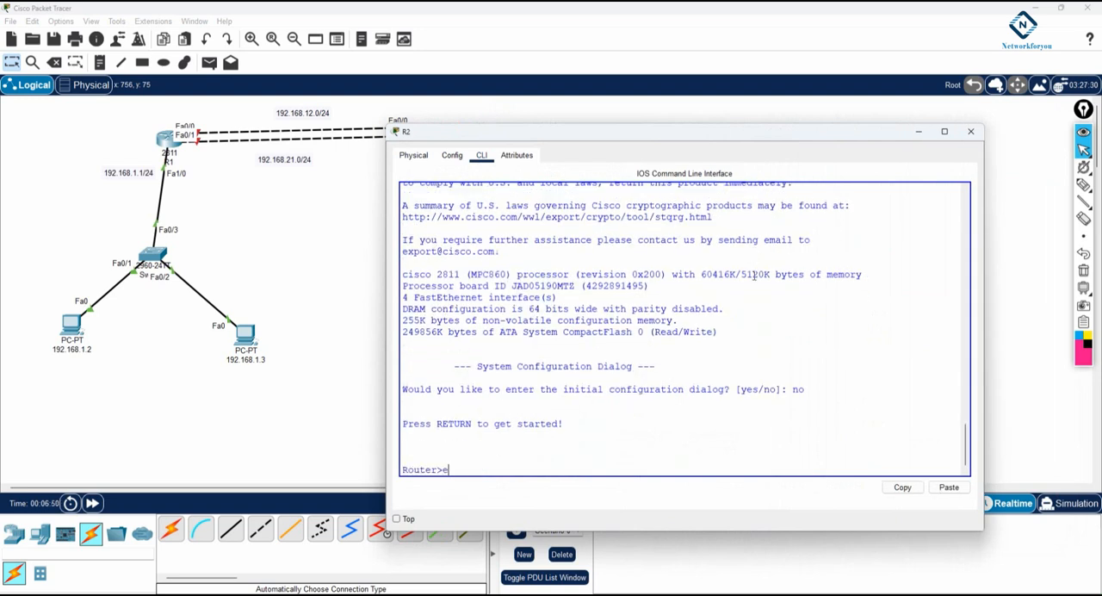
{"action": "key", "text": "Return"}
{"action": "type", "text": "config t"}
{"action": "key", "text": "Return"}
{"action": "type", "text": "hostname R"}
{"action": "key", "text": "Tab"}
{"action": "type", "text": "R"}
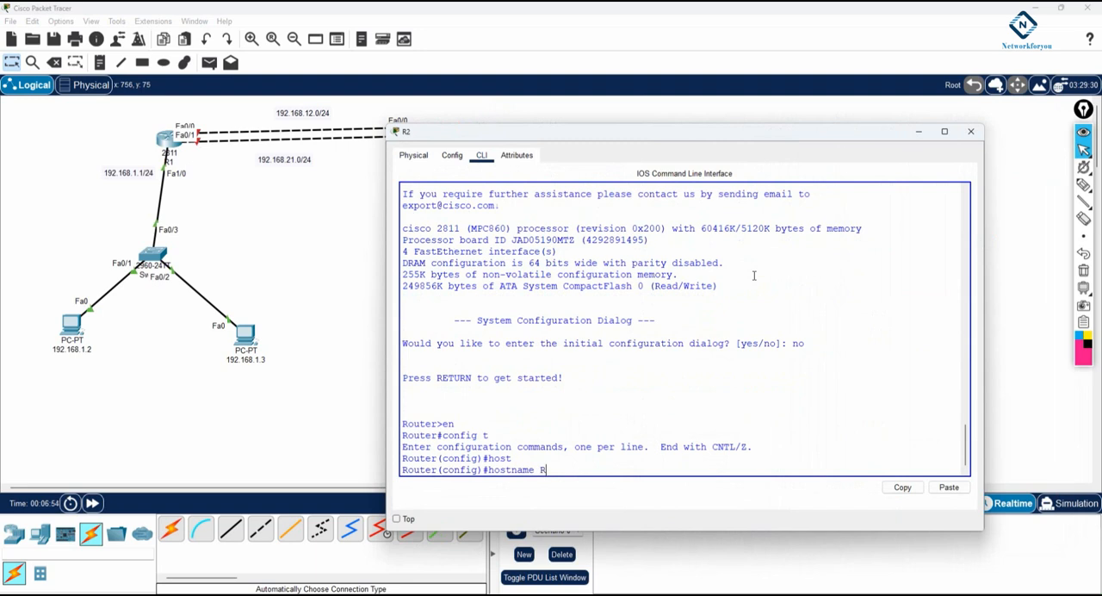
{"action": "type", "text": "2"}
{"action": "key", "text": "Return"}
{"action": "key", "text": "Return"}
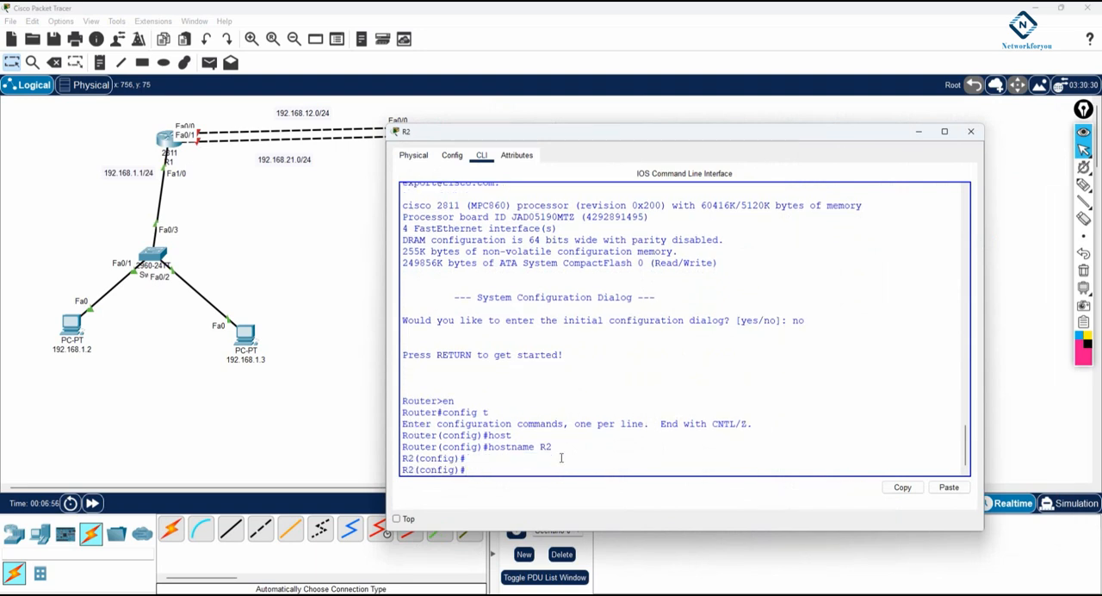
Assign 192.168.12.2 with mask 255.255.255.0 to R2's interface f0/0 and enable it with no shutdown
{"action": "left_click_drag", "start_coordinate": [317, 487], "coordinate": [426, 486]}
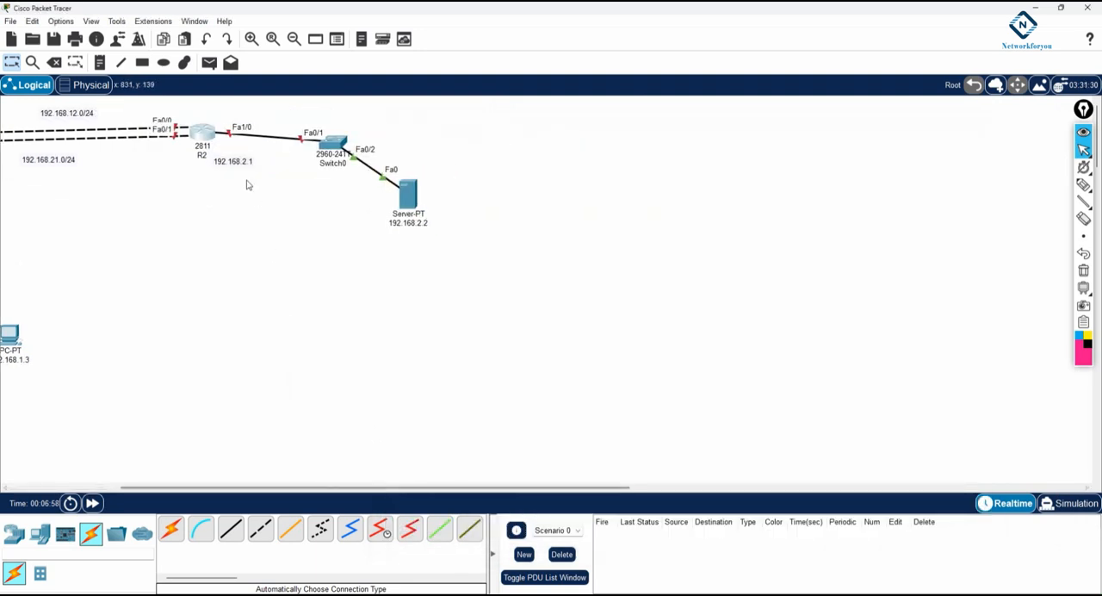
{"action": "left_click", "coordinate": [203, 134]}
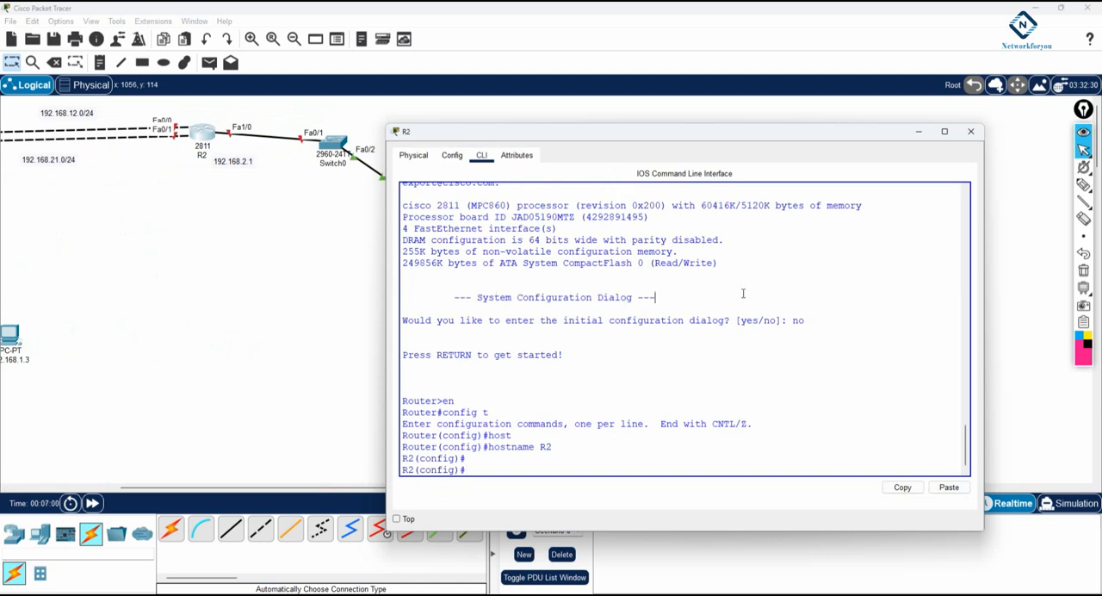
{"action": "type", "text": "int f0/0"}
{"action": "key", "text": "Return"}
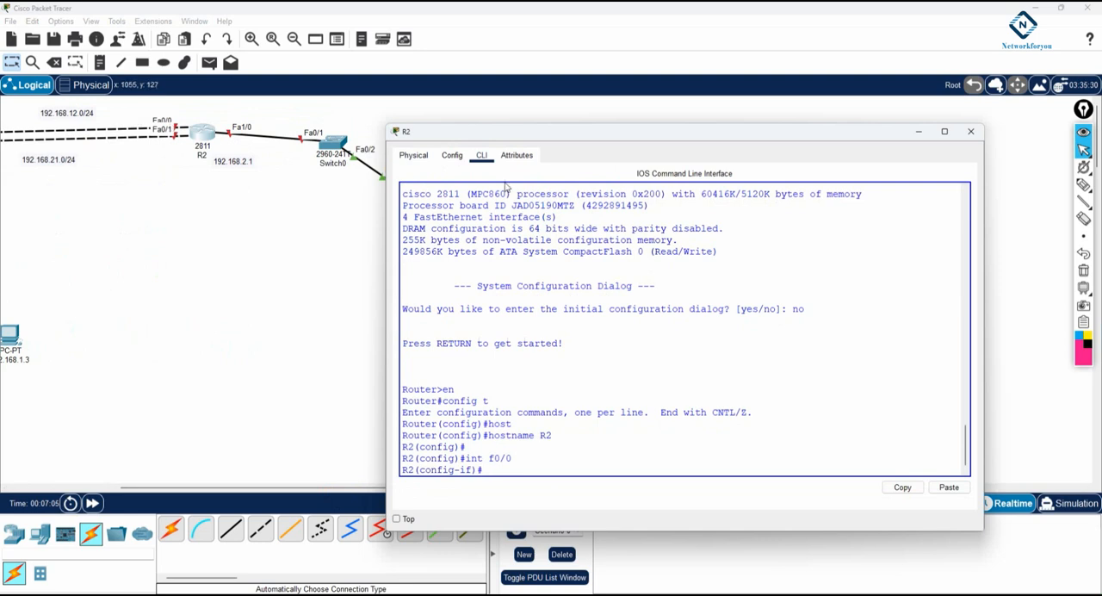
{"action": "type", "text": "ip add 1"}
{"action": "type", "text": "92.168.12.2 255.255.255.0"}
{"action": "key", "text": "Return"}
{"action": "type", "text": "no sh"}
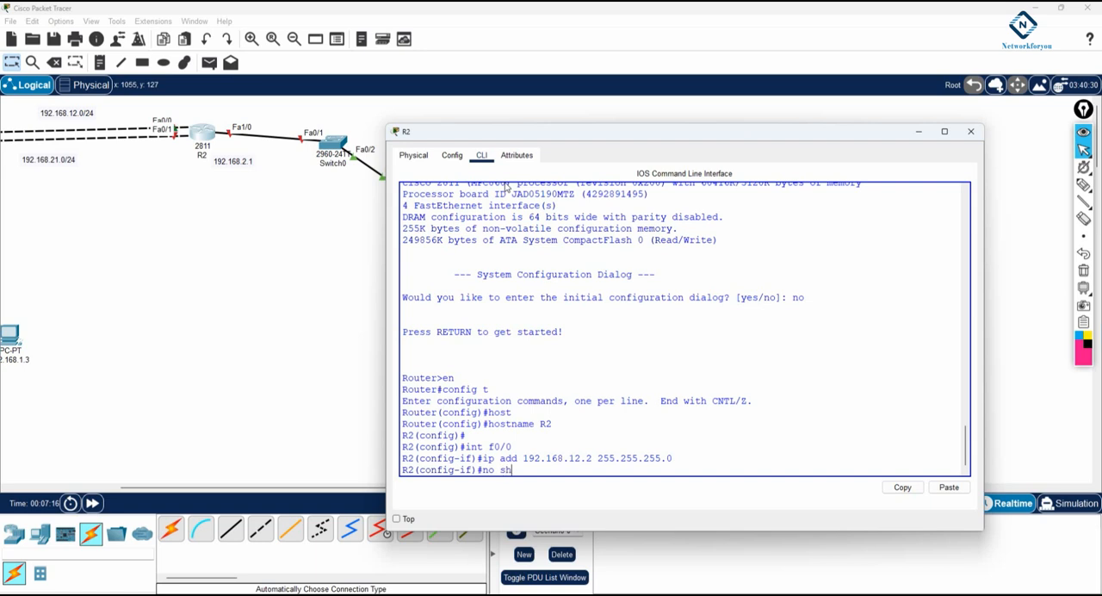
{"action": "key", "text": "Return"}
{"action": "key", "text": "Return"}
Assign 192.168.21.2 with mask 255.255.255.0 to R2's interface f0/1 and enable it
{"action": "type", "text": "ig-if)#int f0/"}
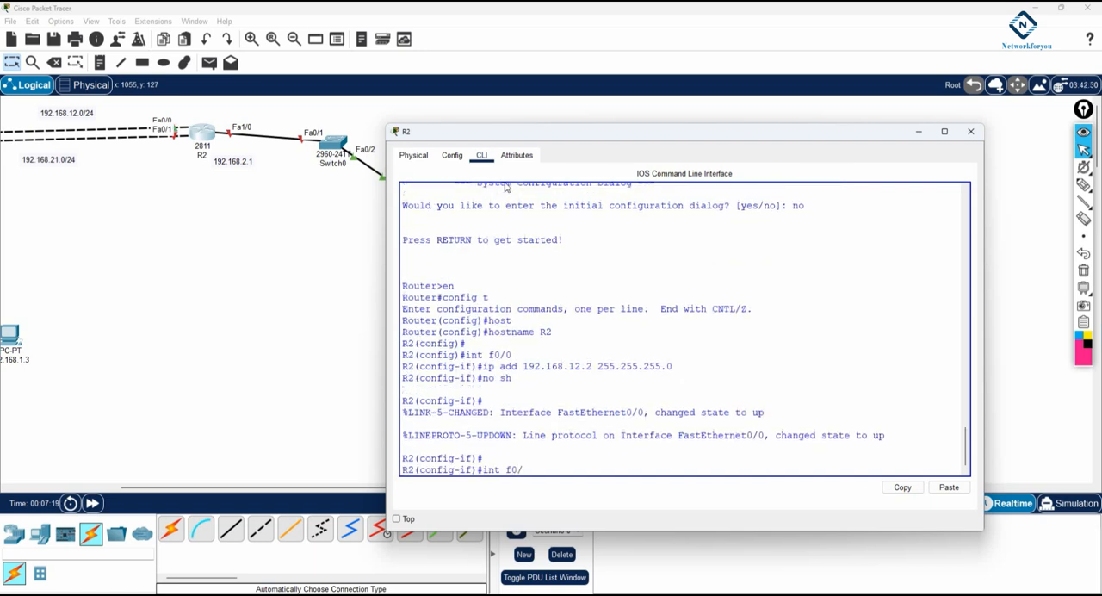
{"action": "type", "text": "1"}
{"action": "key", "text": "Return"}
{"action": "type", "text": "ip"}
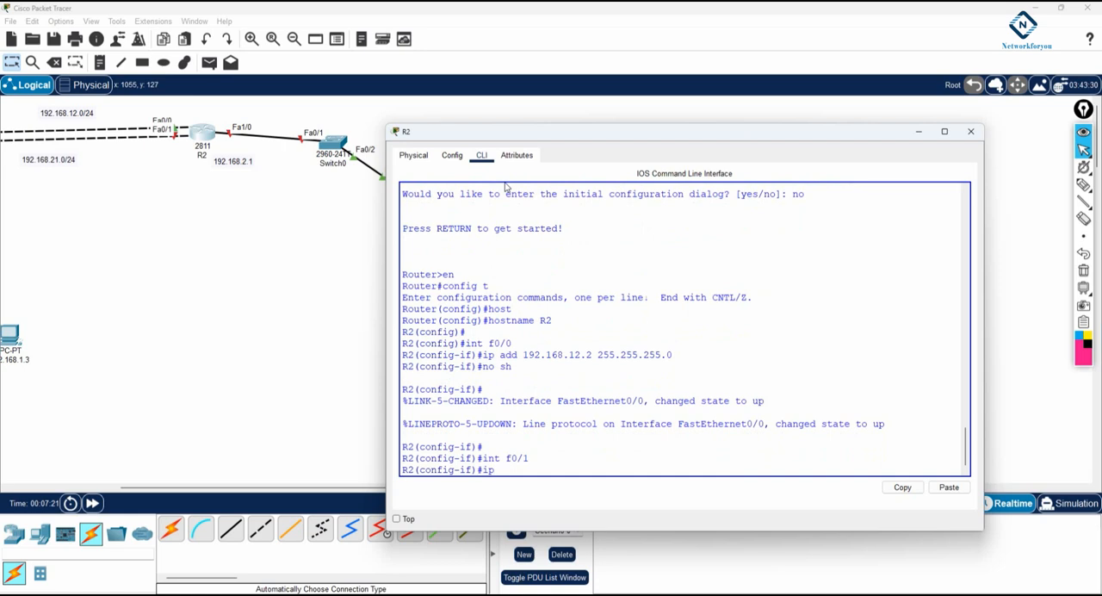
{"action": "type", "text": " add 192.168.21.2 255.255.255.0"}
{"action": "key", "text": "Return"}
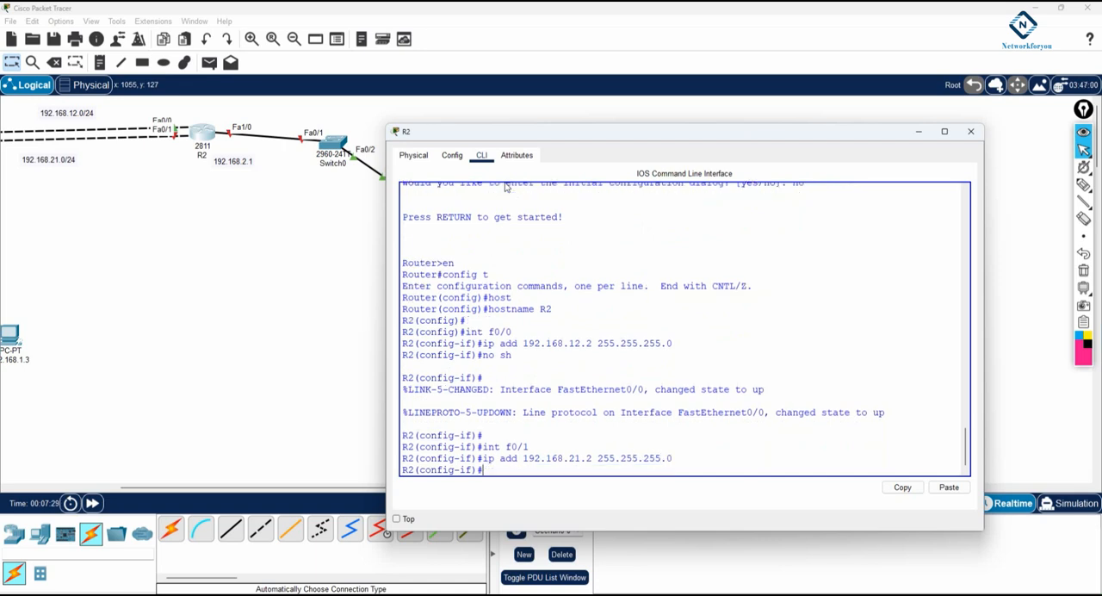
{"action": "type", "text": "no sh"}
{"action": "key", "text": "Return"}
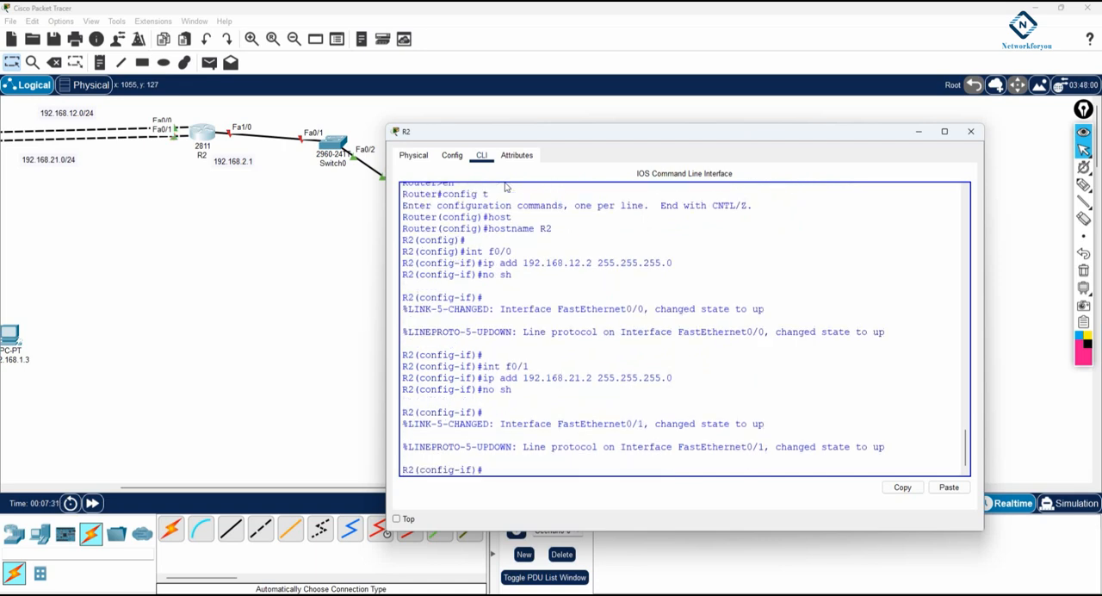
{"action": "key", "text": "Return"}
{"action": "key", "text": "Return"}
Assign 192.168.2.1 with mask 255.255.255.0 to R2's LAN interface f1/0 and enable it
{"action": "type", "text": "int f1/0"}
{"action": "key", "text": "Return"}
{"action": "type", "text": "ip a"}
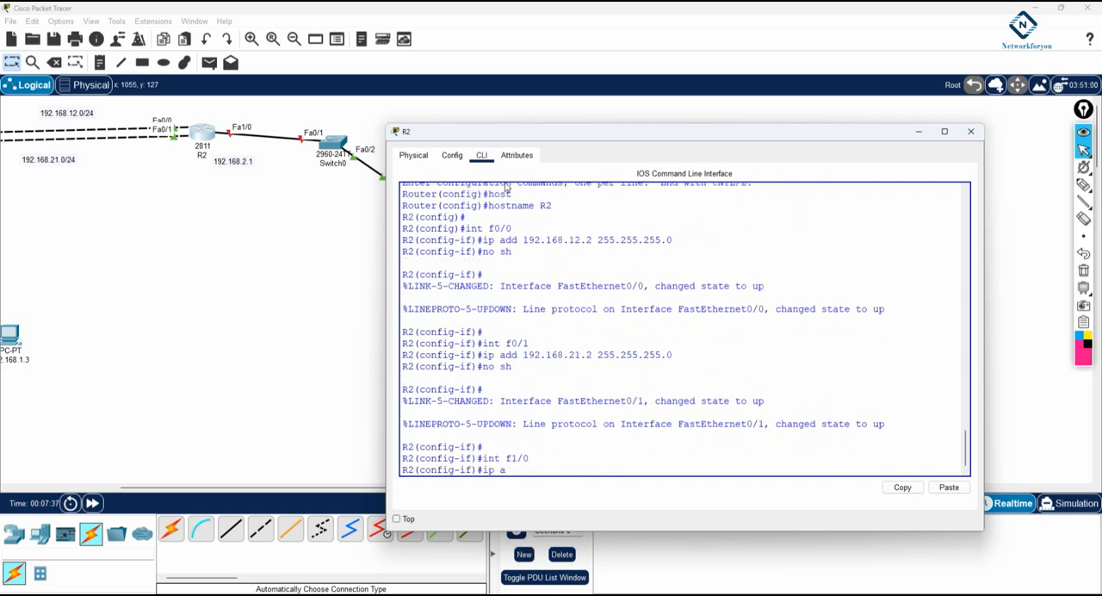
{"action": "type", "text": "dd 192.168.2.1 255.255.255.0"}
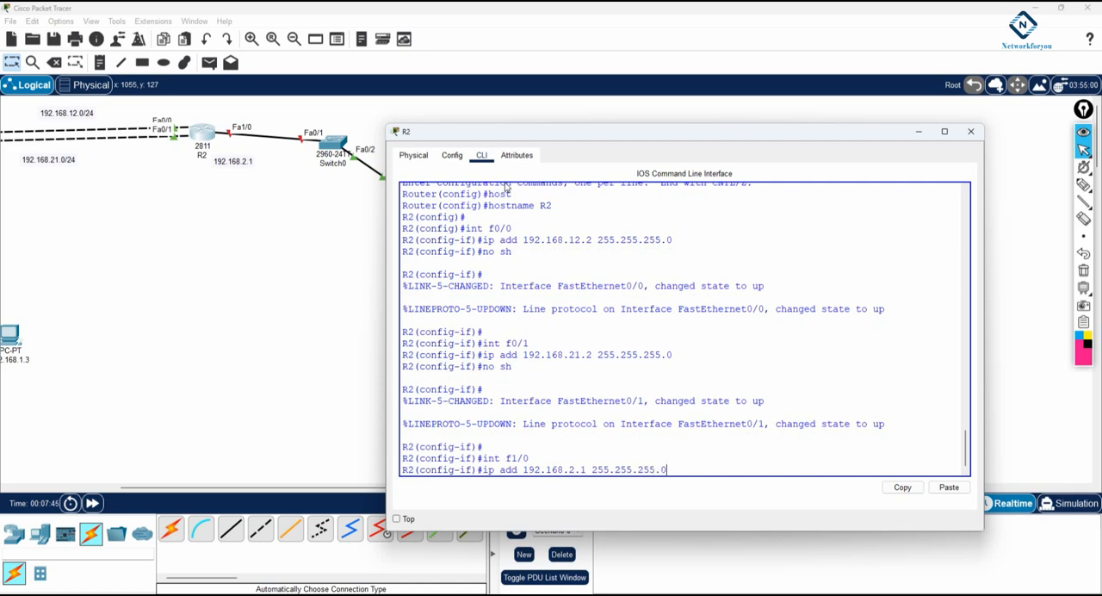
{"action": "key", "text": "Return"}
{"action": "type", "text": "no sh"}
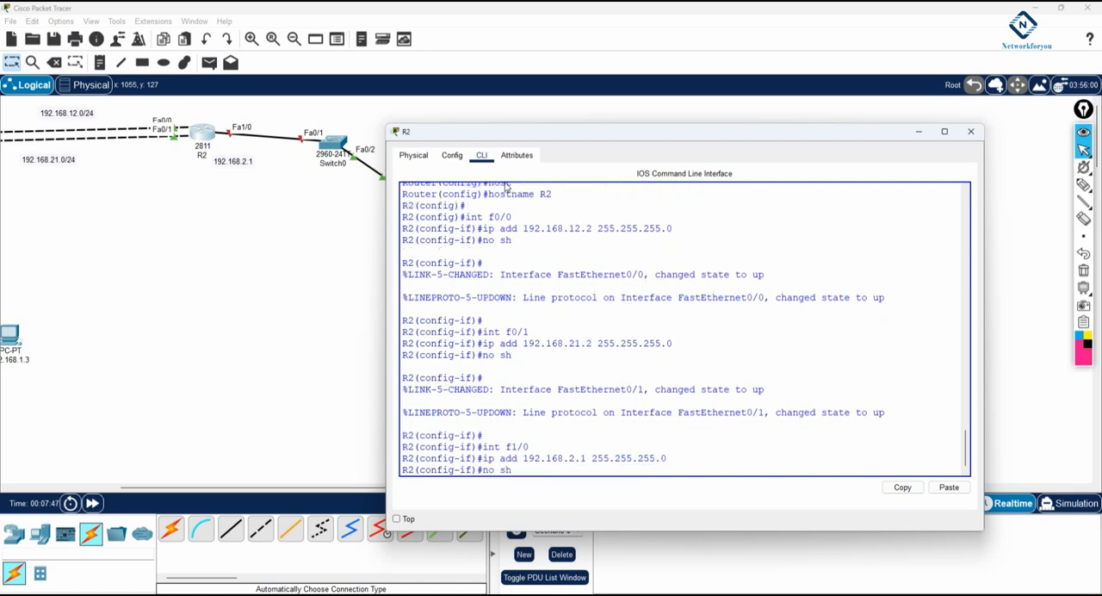
{"action": "key", "text": "Return"}
Leave configuration mode on R2 and save its configuration with wr
{"action": "key", "text": "ctrl+z"}
{"action": "key", "text": "Return"}
{"action": "type", "text": "wr"}
{"action": "key", "text": "Return"}
{"action": "key", "text": "Return"}
{"action": "key", "text": "Return"}
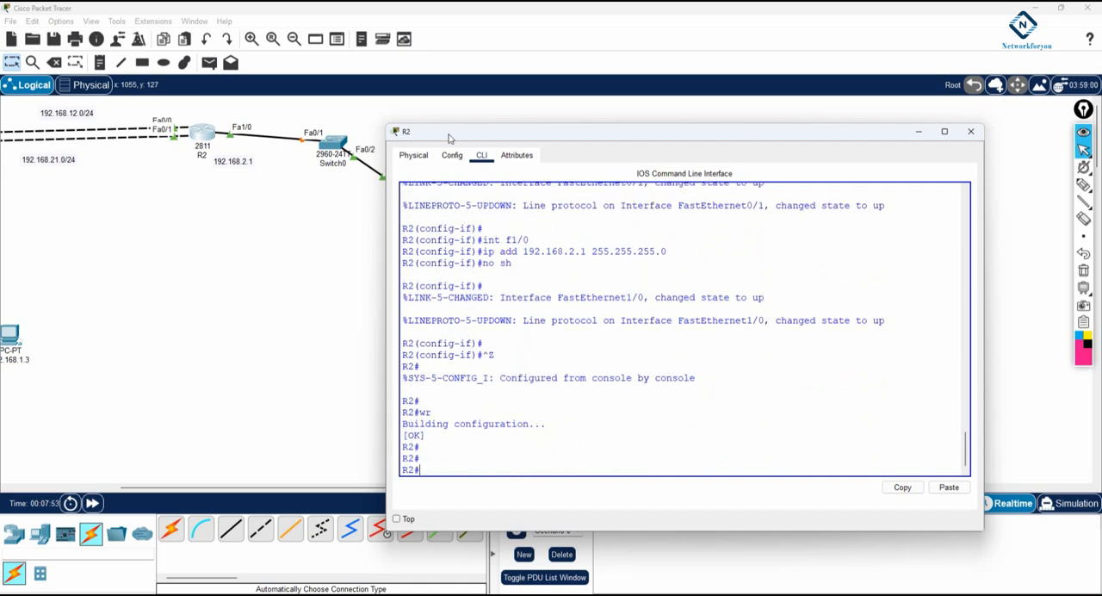
Switch back to R1's command line and display its routing table again
{"action": "left_click_drag", "start_coordinate": [447, 131], "coordinate": [494, 102]}
{"action": "left_click_drag", "start_coordinate": [334, 492], "coordinate": [241, 489]}
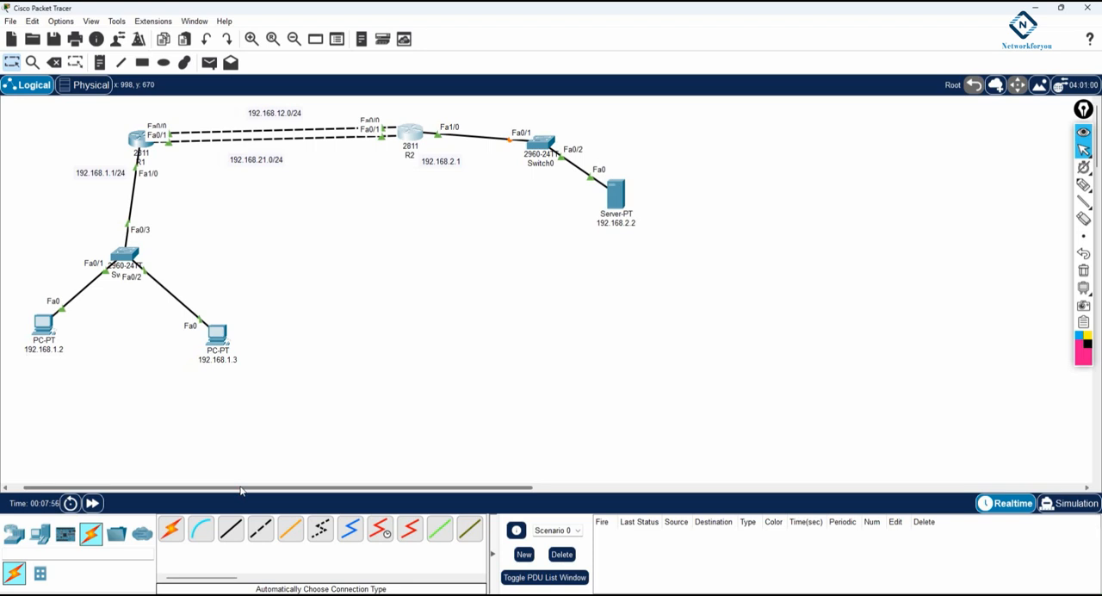
{"action": "left_click", "coordinate": [137, 141]}
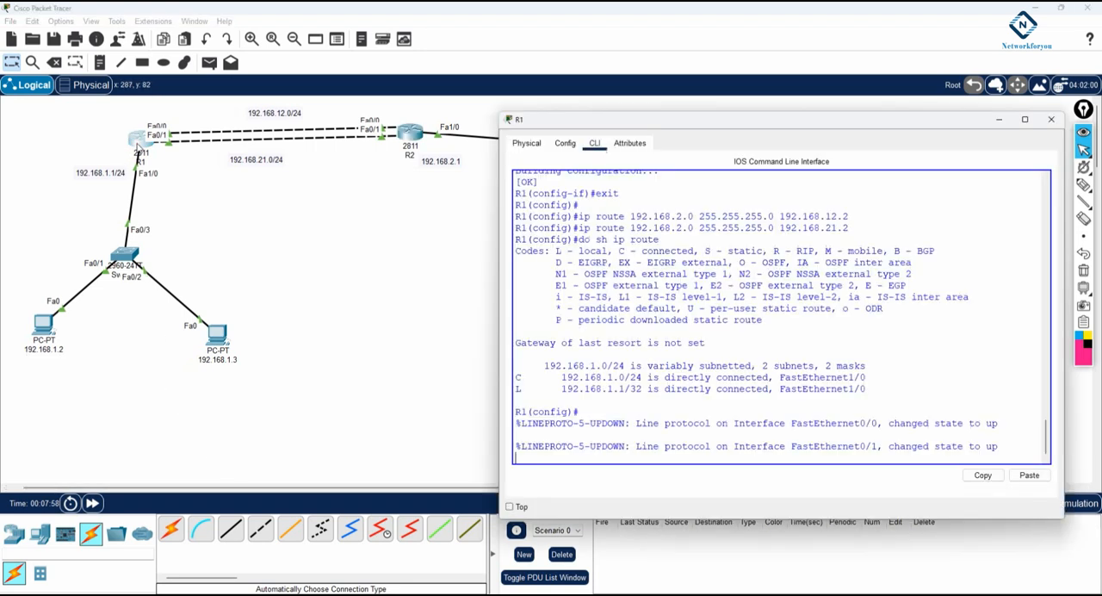
{"action": "key", "text": "Return"}
{"action": "key", "text": "Return"}
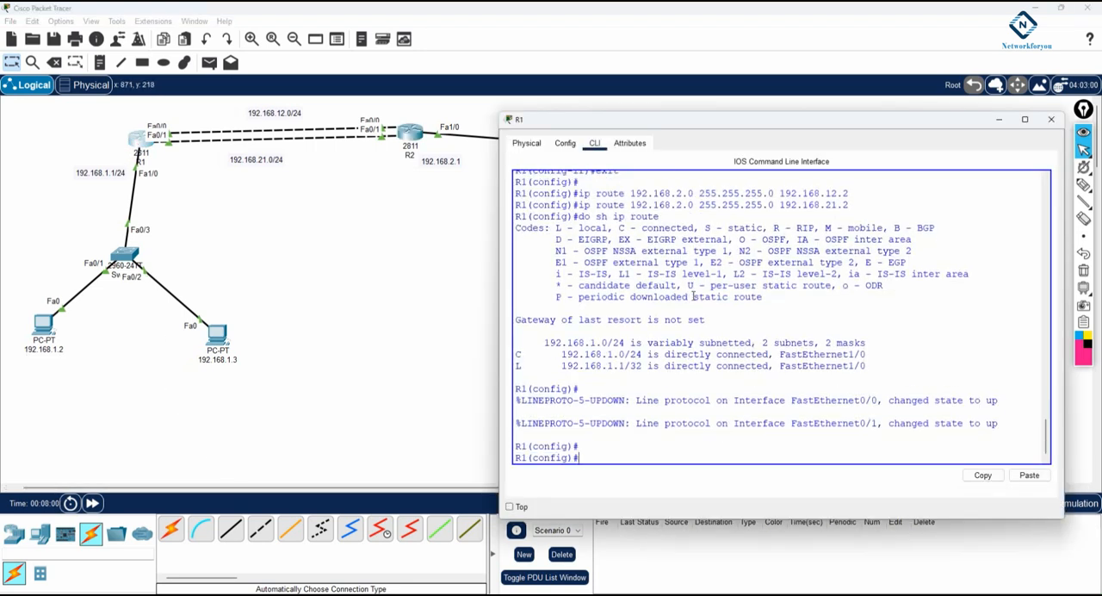
{"action": "type", "text": "do sh ip route"}
{"action": "key", "text": "Return"}
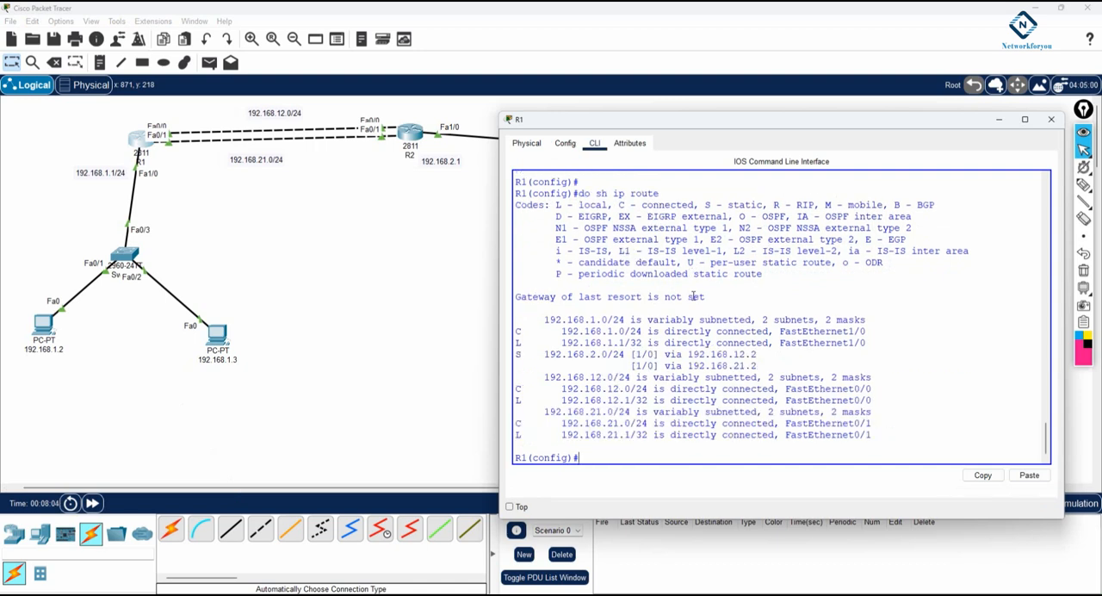
Examine the static route entry for 192.168.2.0/24 and its two next hops in R1's routing table
{"action": "left_click_drag", "start_coordinate": [538, 354], "coordinate": [664, 354]}
{"action": "left_click_drag", "start_coordinate": [542, 355], "coordinate": [609, 354]}
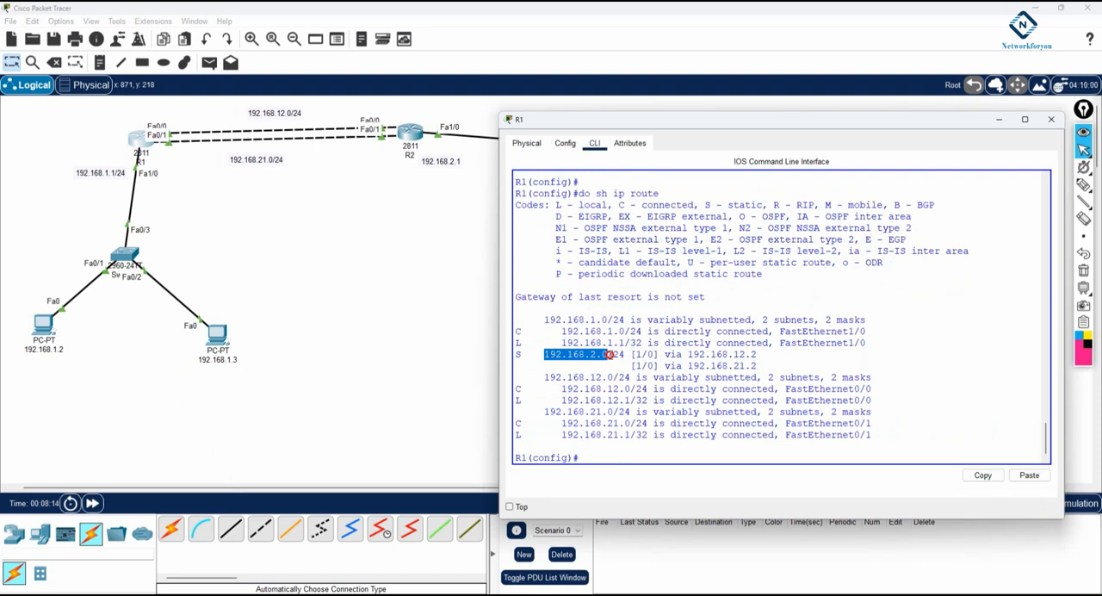
{"action": "left_click_drag", "start_coordinate": [757, 355], "coordinate": [688, 355]}
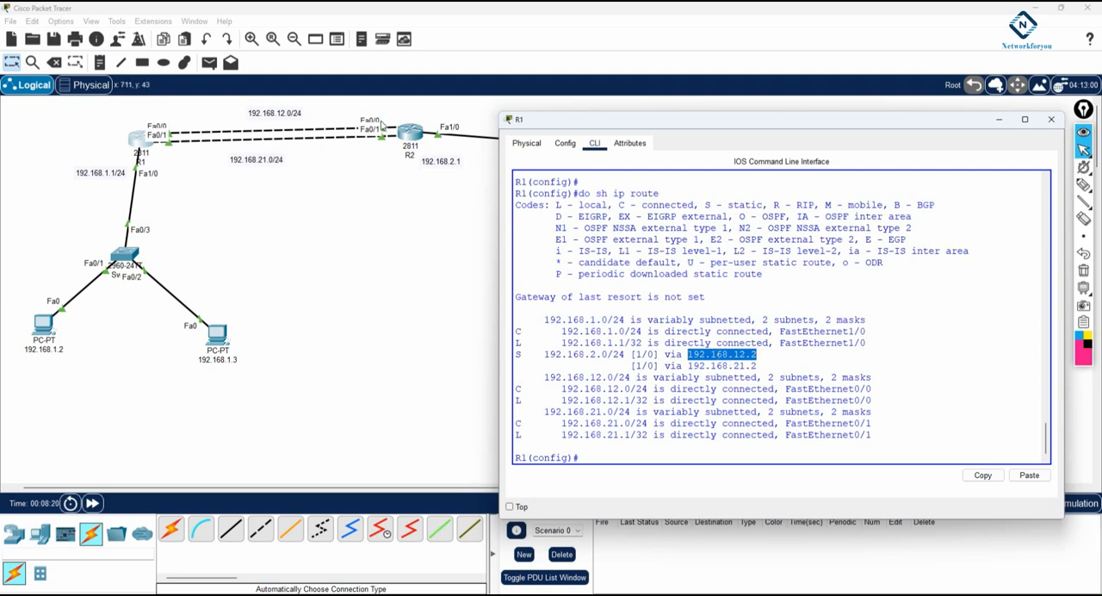
{"action": "left_click_drag", "start_coordinate": [758, 367], "coordinate": [728, 369]}
{"action": "left_click", "coordinate": [689, 366]}
{"action": "left_click", "coordinate": [663, 446]}
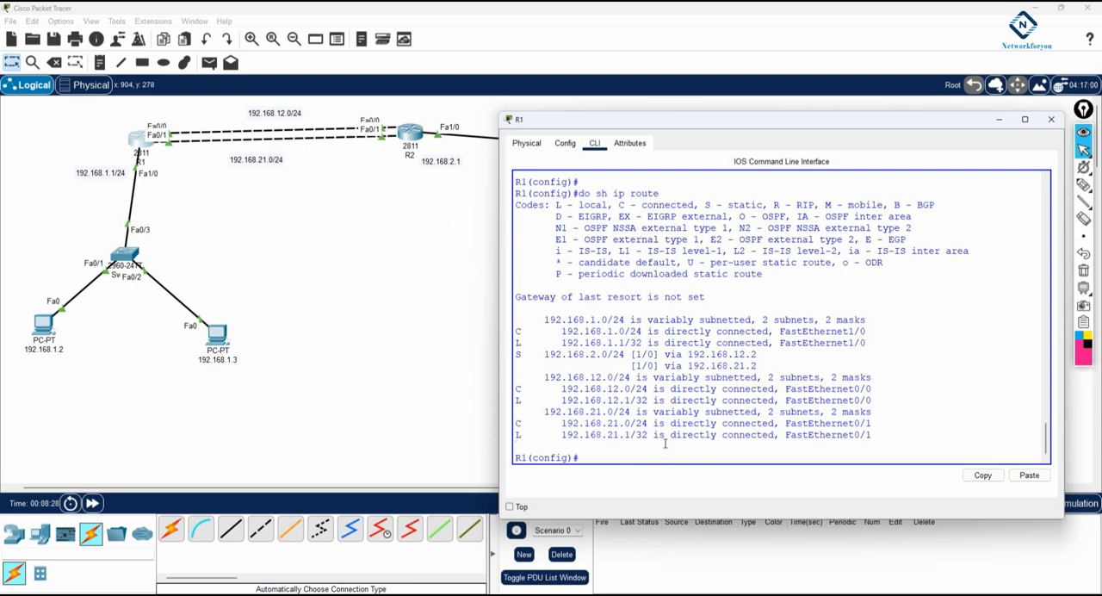
Leave configuration mode on R1, run a traceroute to 192.168.2.1 and move the window off the topology
{"action": "key", "text": "ctrl+z"}
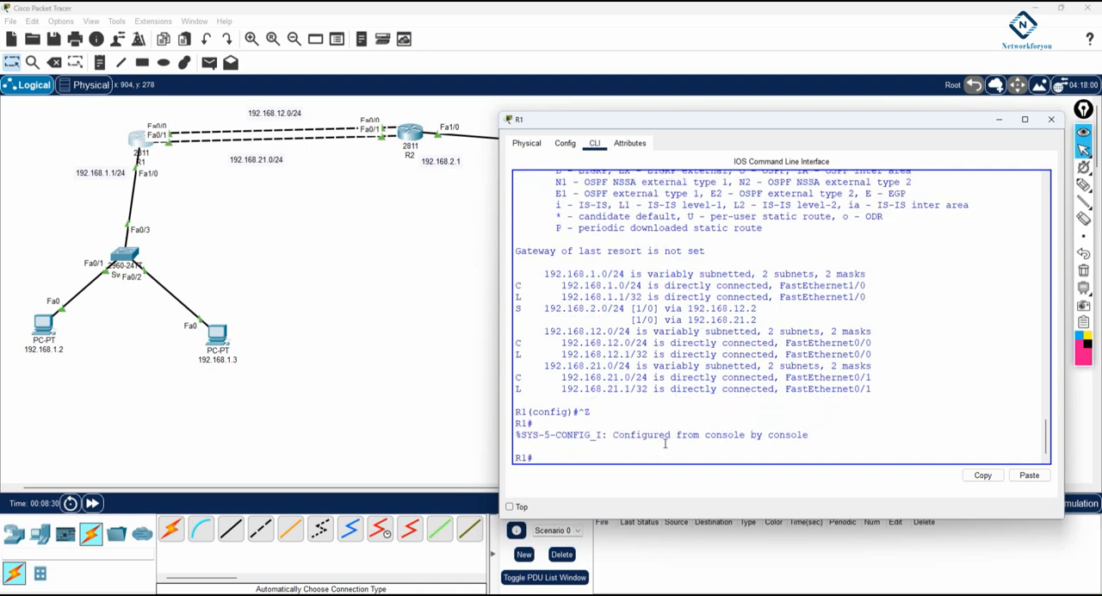
{"action": "key", "text": "Return"}
{"action": "key", "text": "Return"}
{"action": "type", "text": "tr"}
{"action": "key", "text": "Tab"}
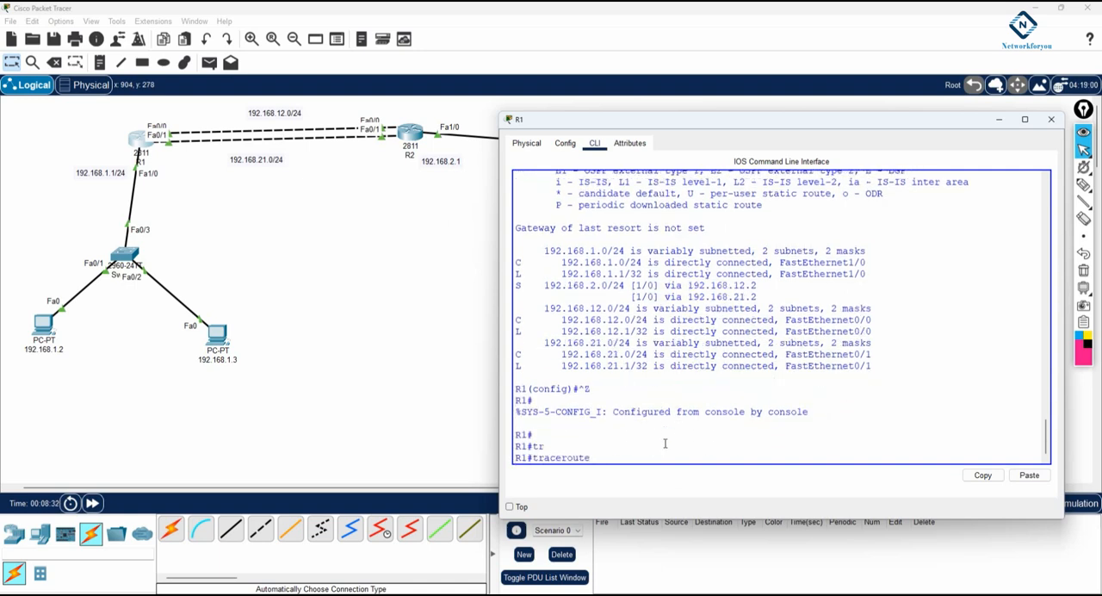
{"action": "type", "text": "192.168.2.1"}
{"action": "key", "text": "Return"}
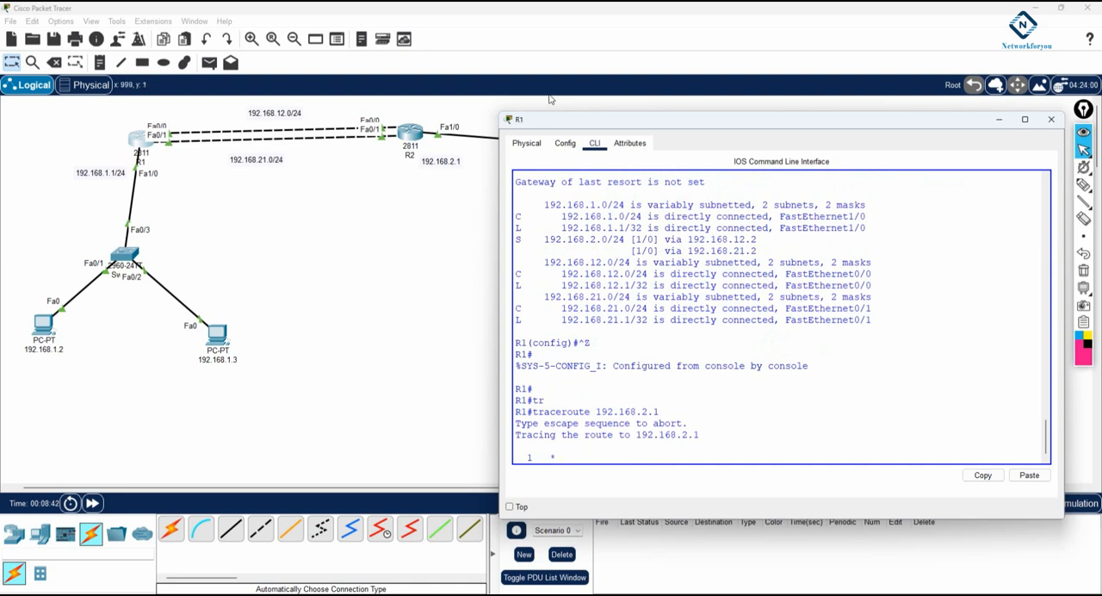
{"action": "left_click_drag", "start_coordinate": [540, 120], "coordinate": [677, 140]}
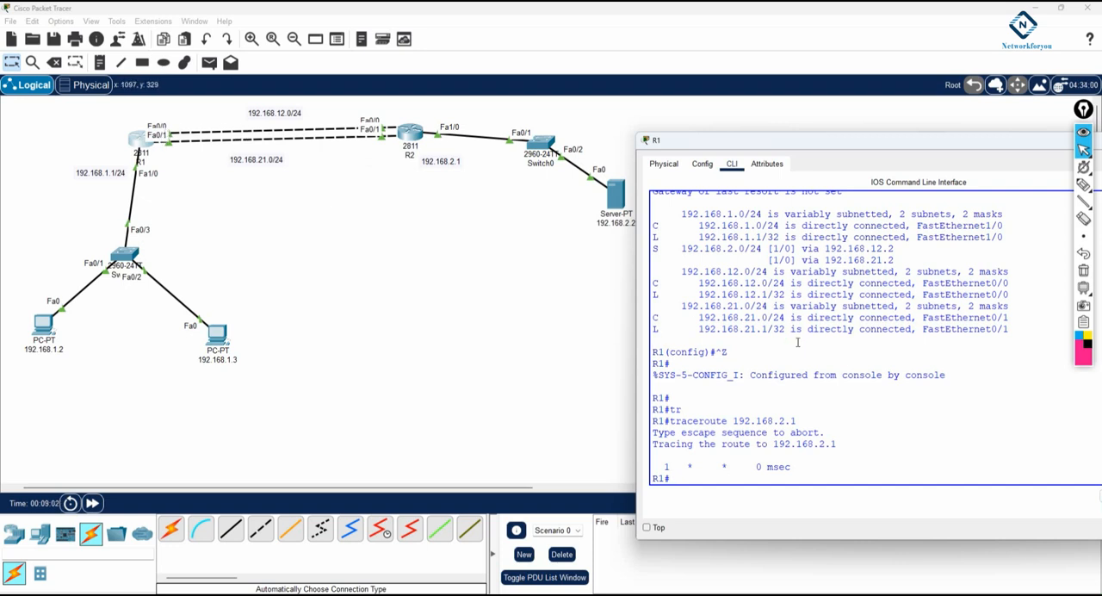
Display only the static routes in R1's routing table with sh ip route static
{"action": "key", "text": "Return"}
{"action": "key", "text": "Return"}
{"action": "type", "text": "sh ip route st"}
{"action": "key", "text": "Tab"}
{"action": "key", "text": "Return"}
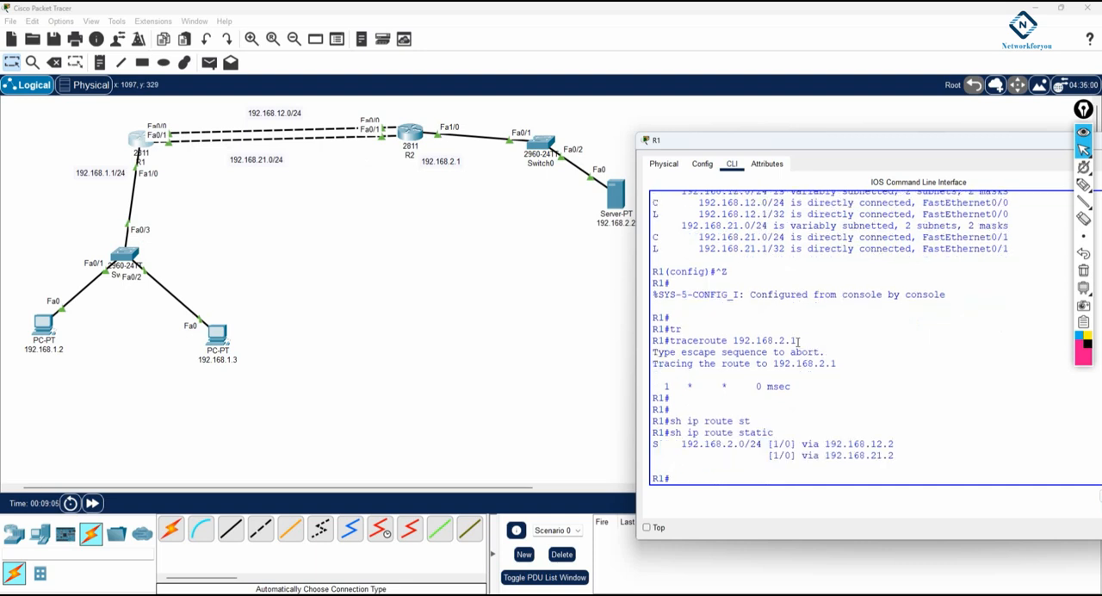
Examine the destination network and two next hops of R1's static route, comparing them with the earlier routing table output
{"action": "left_click_drag", "start_coordinate": [761, 444], "coordinate": [680, 445]}
{"action": "mouse_move", "coordinate": [822, 444]}
{"action": "left_mouse_down"}
{"action": "mouse_move", "coordinate": [910, 447]}
{"action": "mouse_move", "coordinate": [824, 456]}
{"action": "left_mouse_up"}
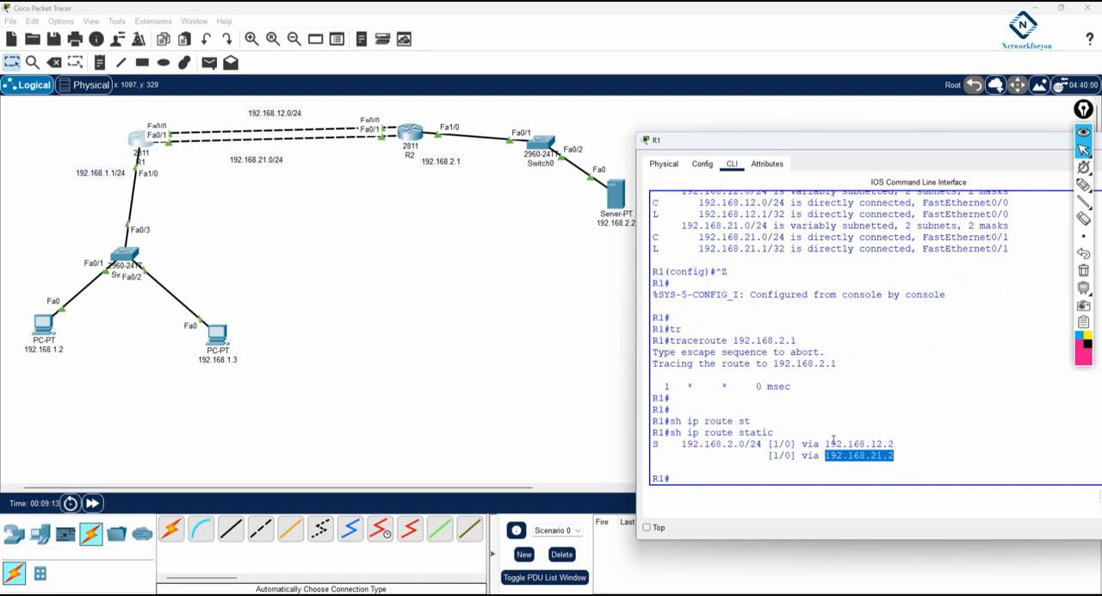
{"action": "left_click_drag", "start_coordinate": [900, 443], "coordinate": [824, 443]}
{"action": "left_click_drag", "start_coordinate": [900, 455], "coordinate": [831, 456]}
{"action": "scroll", "coordinate": [829, 413], "scroll_direction": "up", "scroll_amount": 3}
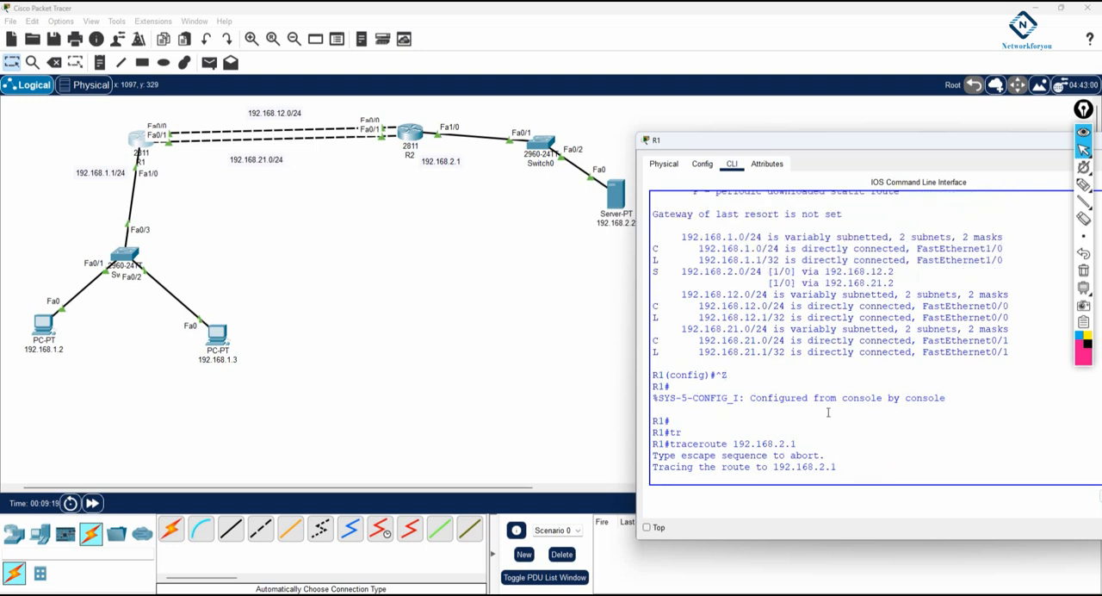
{"action": "double_click", "coordinate": [774, 272]}
{"action": "double_click", "coordinate": [775, 283]}
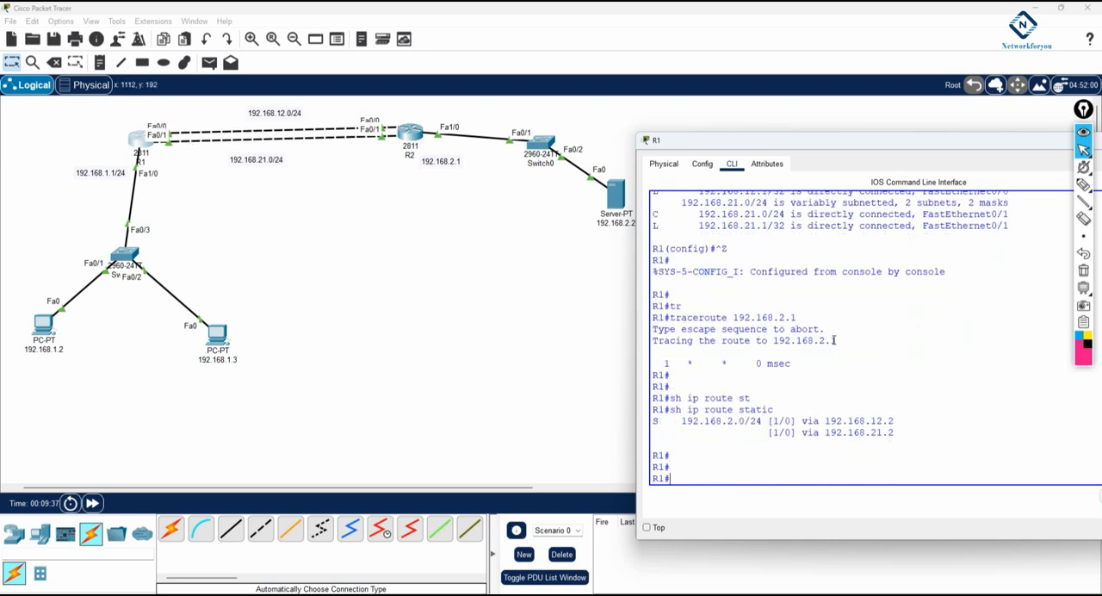
Enter configuration mode on R1 and display the running configuration as far as the ip route lines
{"action": "type", "text": "config t"}
{"action": "key", "text": "Return"}
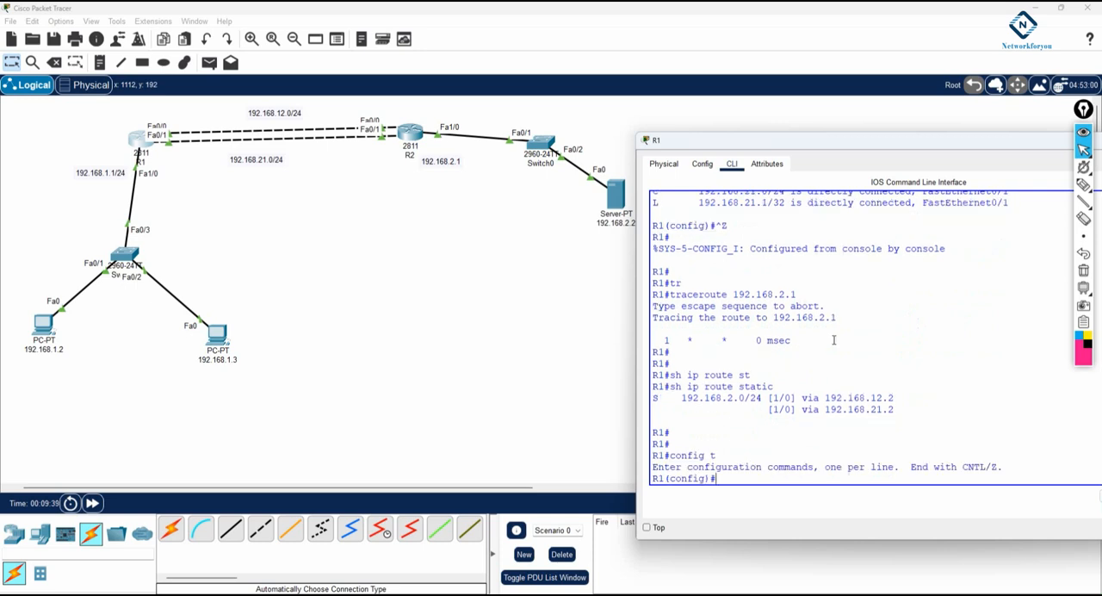
{"action": "type", "text": "do sh run"}
{"action": "key", "text": "Return"}
{"action": "key", "text": "space"}
{"action": "key", "text": "space"}
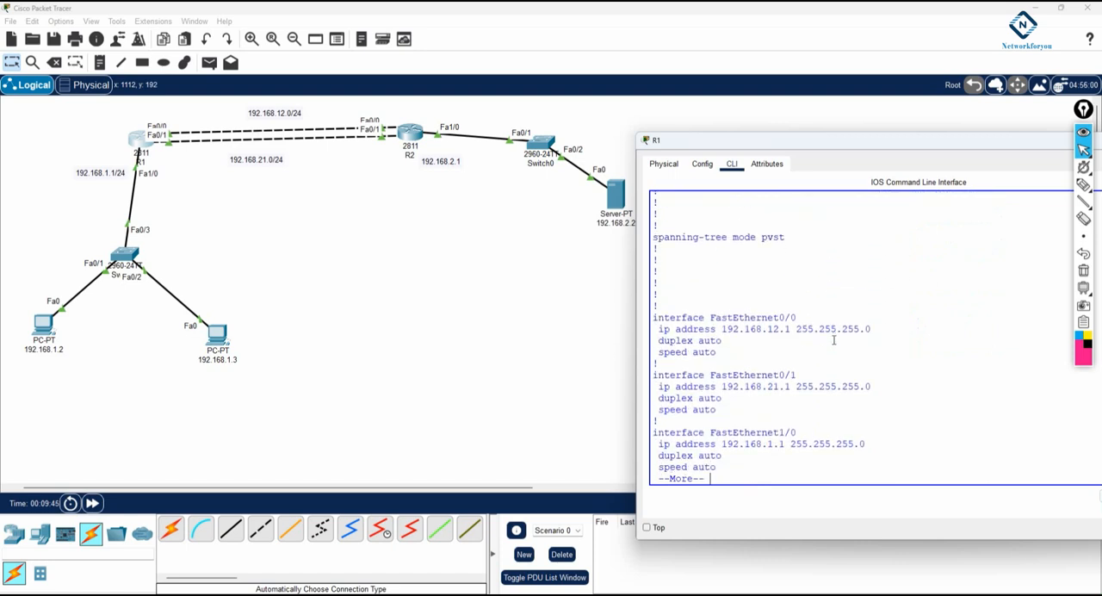
{"action": "key", "text": "space"}
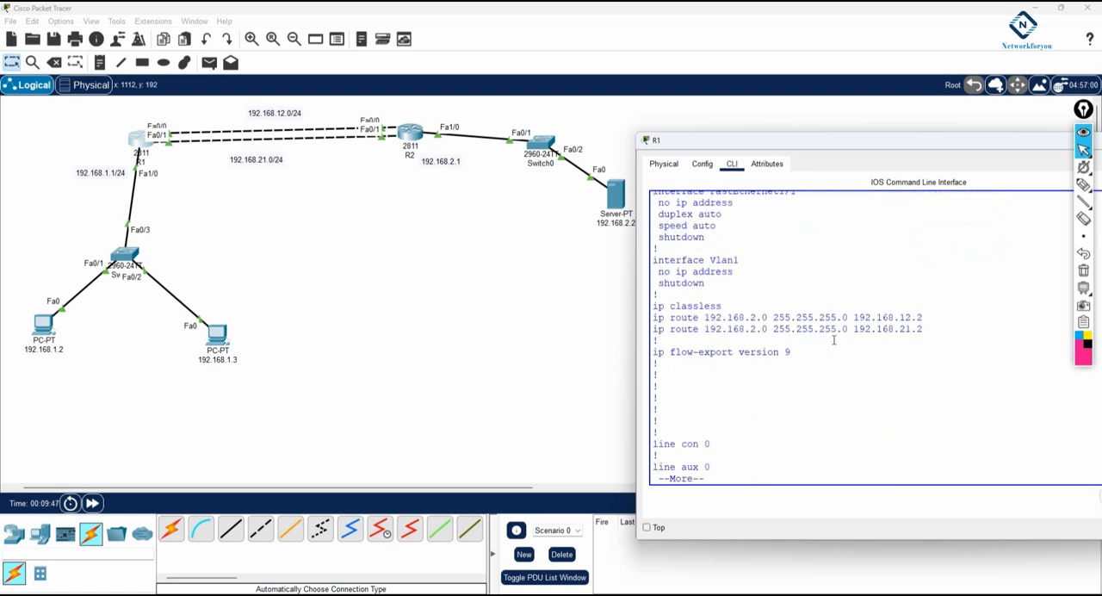
{"action": "key", "text": "q"}
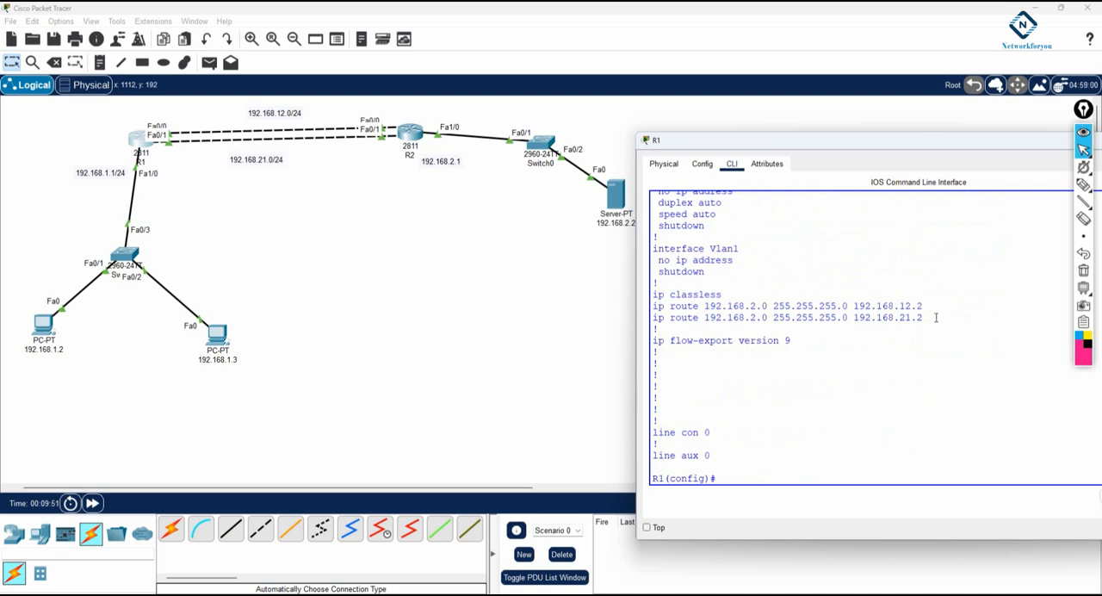
Remove R1's static route to 192.168.2.0 255.255.255.0 via 192.168.21.2, reusing the line from the running configuration
{"action": "left_click_drag", "start_coordinate": [930, 317], "coordinate": [652, 317]}
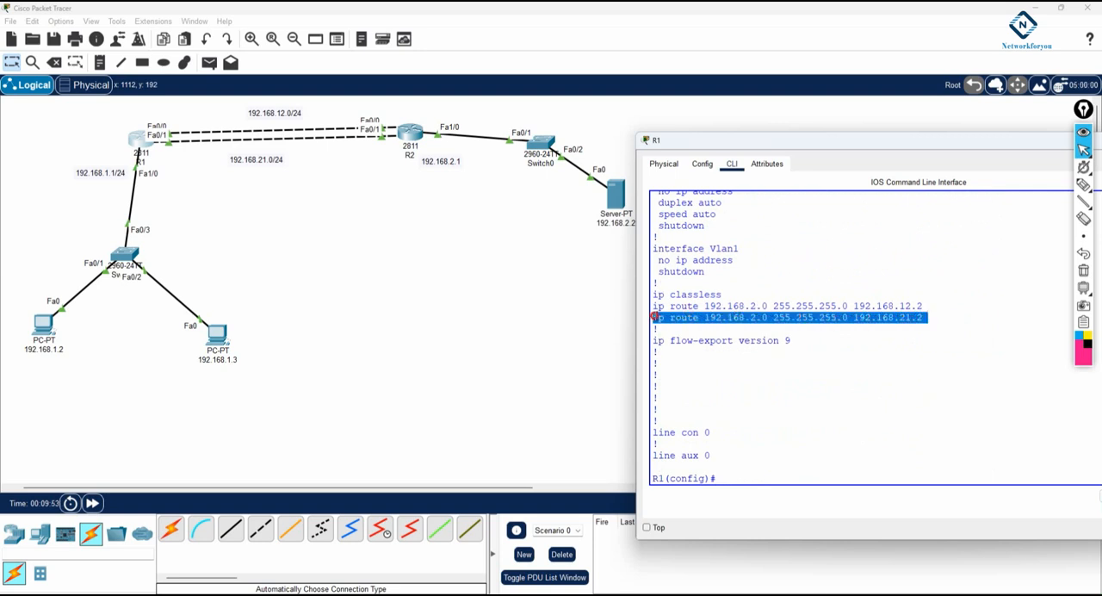
{"action": "triple_click", "coordinate": [684, 320]}
{"action": "key", "text": "ctrl+c"}
{"action": "left_click", "coordinate": [754, 482]}
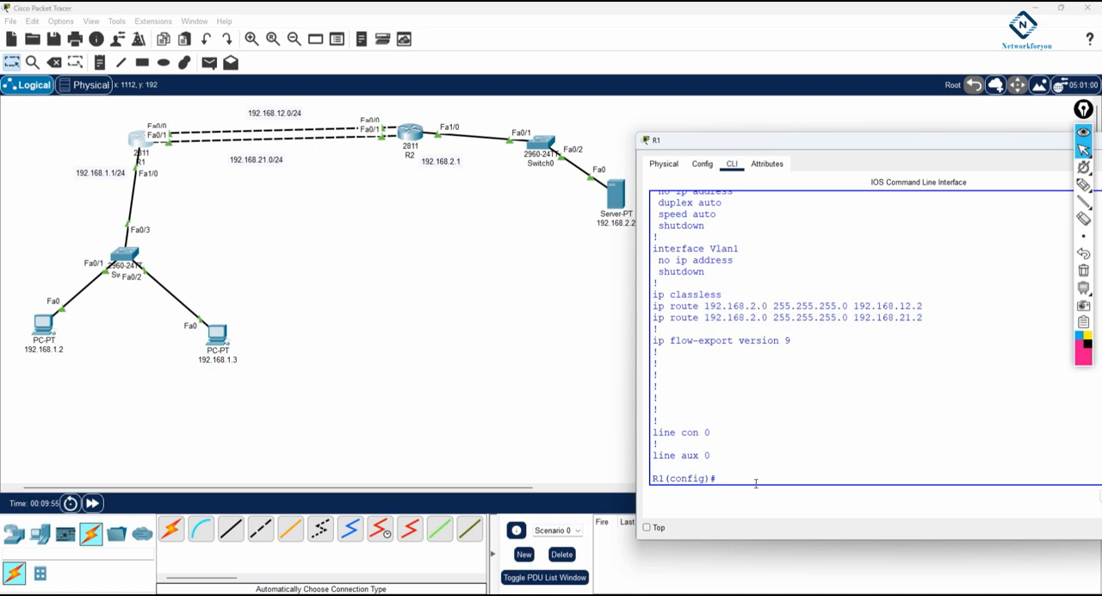
{"action": "type", "text": "no"}
{"action": "right_click", "coordinate": [755, 483]}
{"action": "left_click", "coordinate": [782, 506]}
{"action": "key", "text": "Return"}
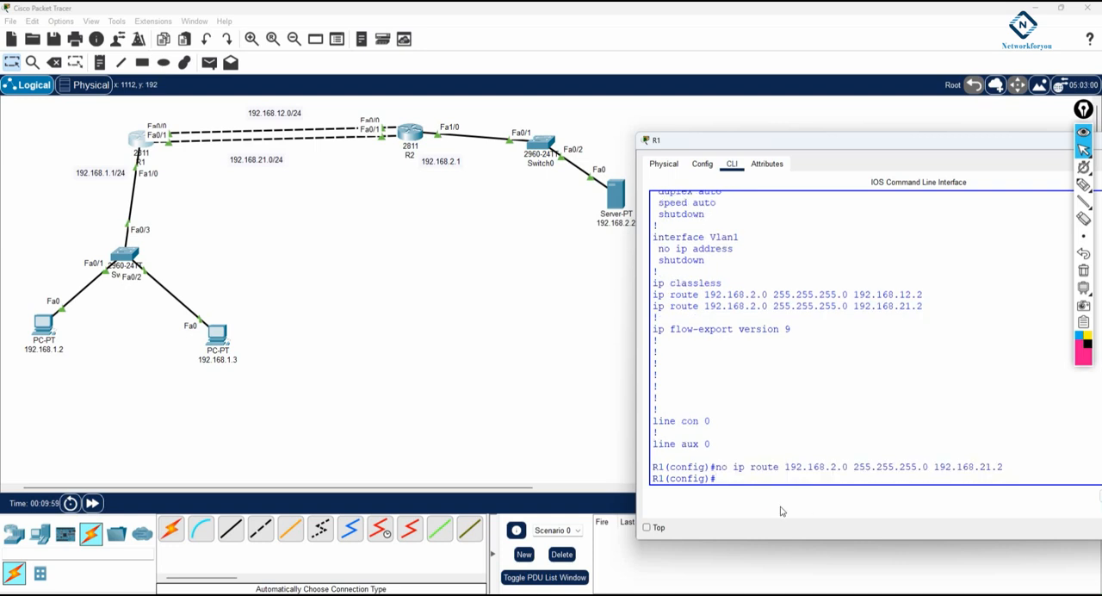
Add a static route on R1 to 192.168.2.0 255.255.255.0 via 192.168.21.2 with administrative distance 10
{"action": "right_click", "coordinate": [781, 421]}
{"action": "left_click", "coordinate": [824, 444]}
{"action": "type", "text": "10"}
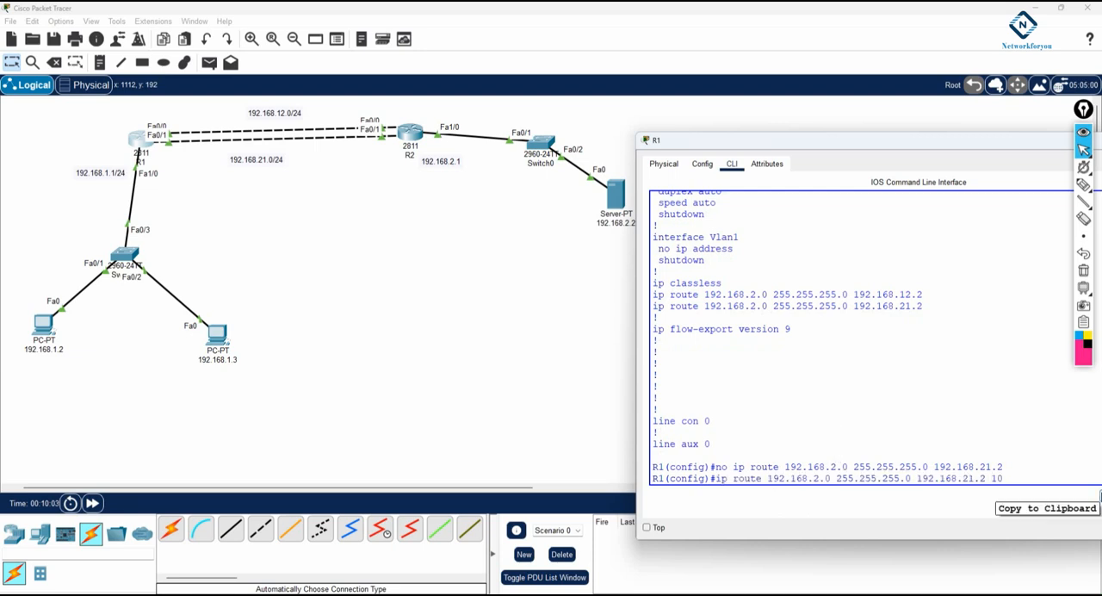
{"action": "key", "text": "Return"}
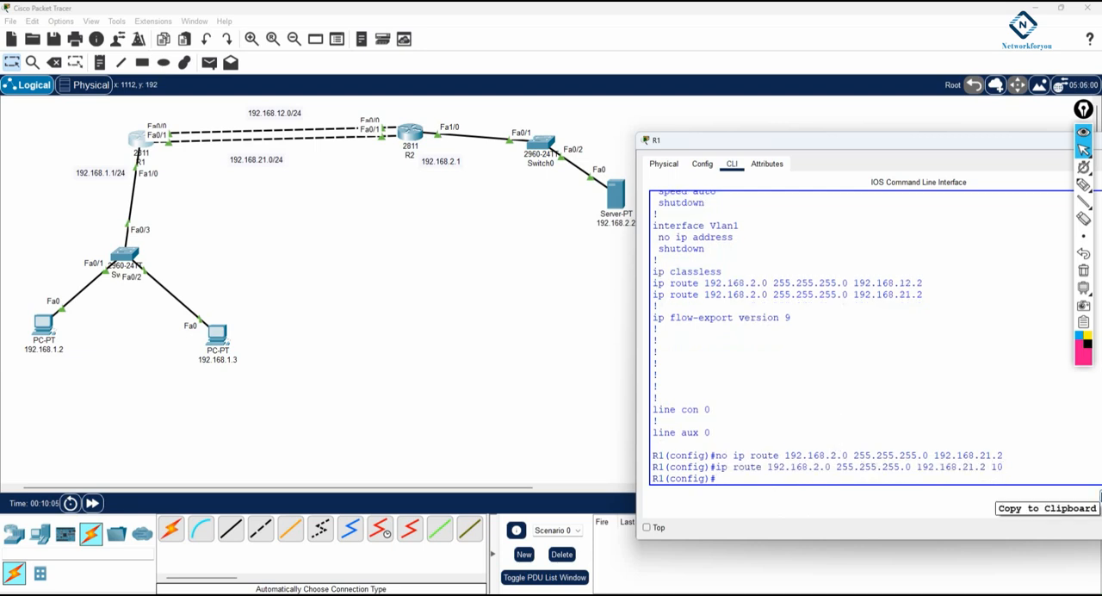
Leave configuration mode on R1, display the routing table and examine the next hop used for 192.168.2.0/24
{"action": "key", "text": "ctrl+z"}
{"action": "key", "text": "Return"}
{"action": "type", "text": "sh ip route"}
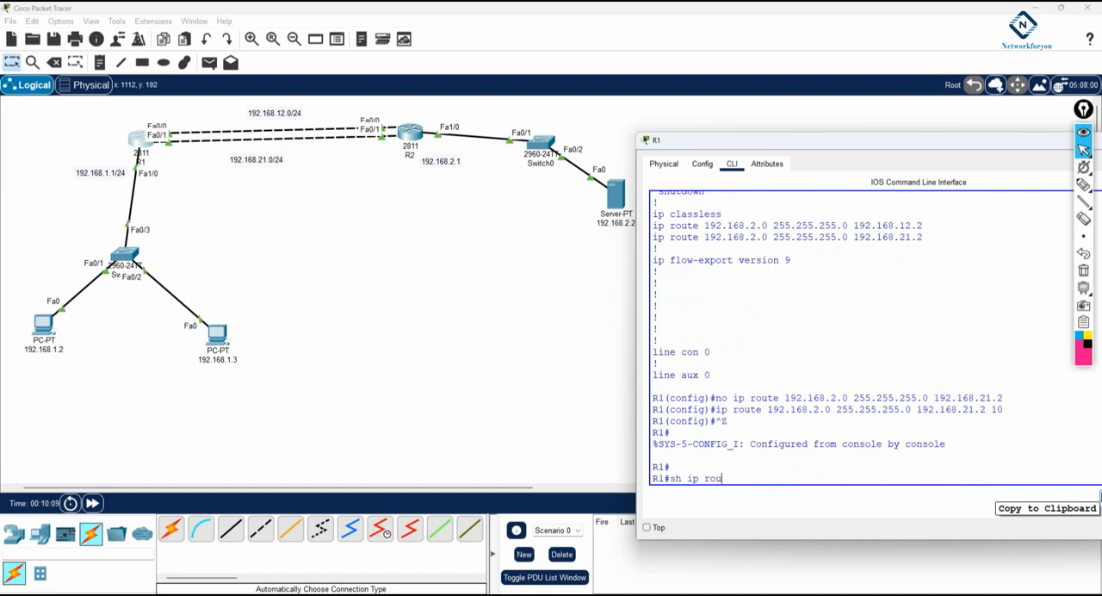
{"action": "key", "text": "Return"}
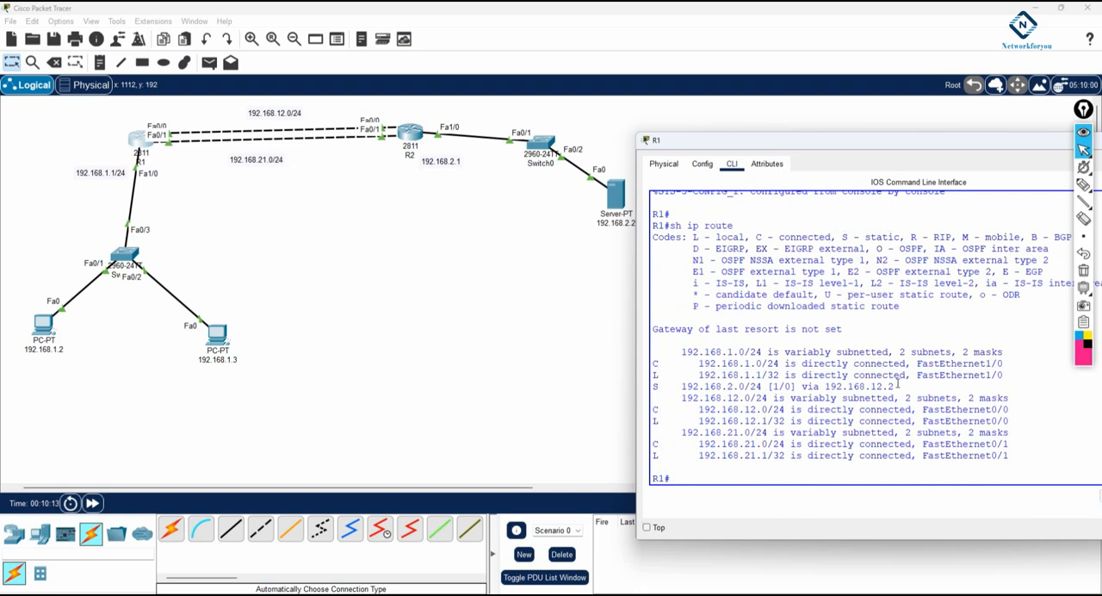
{"action": "left_click_drag", "start_coordinate": [895, 387], "coordinate": [818, 387]}
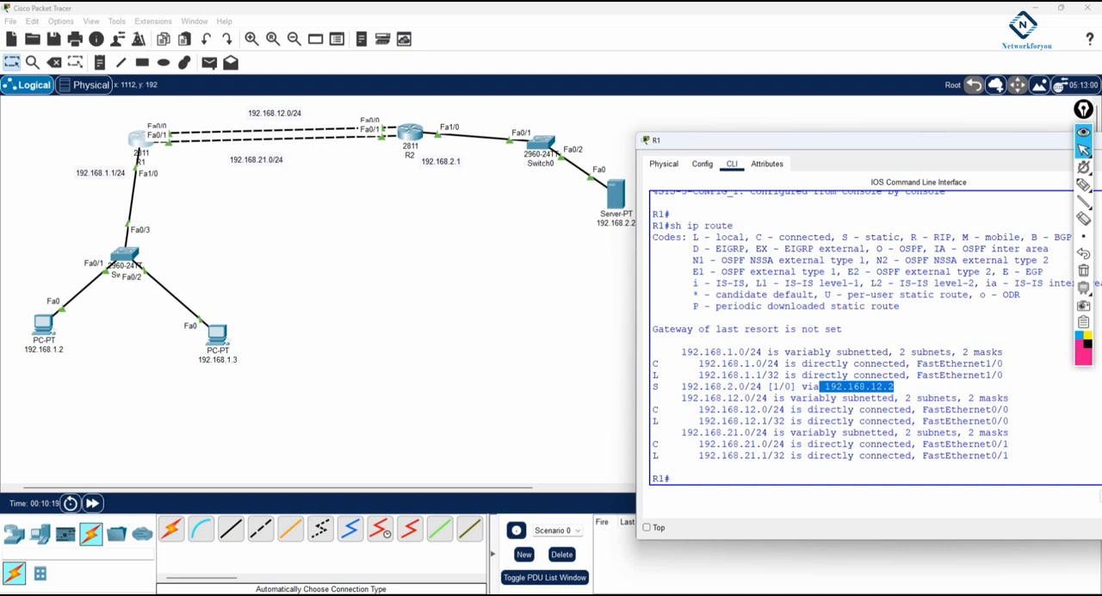
{"action": "left_click_drag", "start_coordinate": [898, 386], "coordinate": [826, 383]}
Shut down interface f0/0 on R1 and leave configuration mode
{"action": "left_click", "coordinate": [798, 339]}
{"action": "type", "text": "config t"}
{"action": "key", "text": "Return"}
{"action": "type", "text": "int f0/0"}
{"action": "key", "text": "Return"}
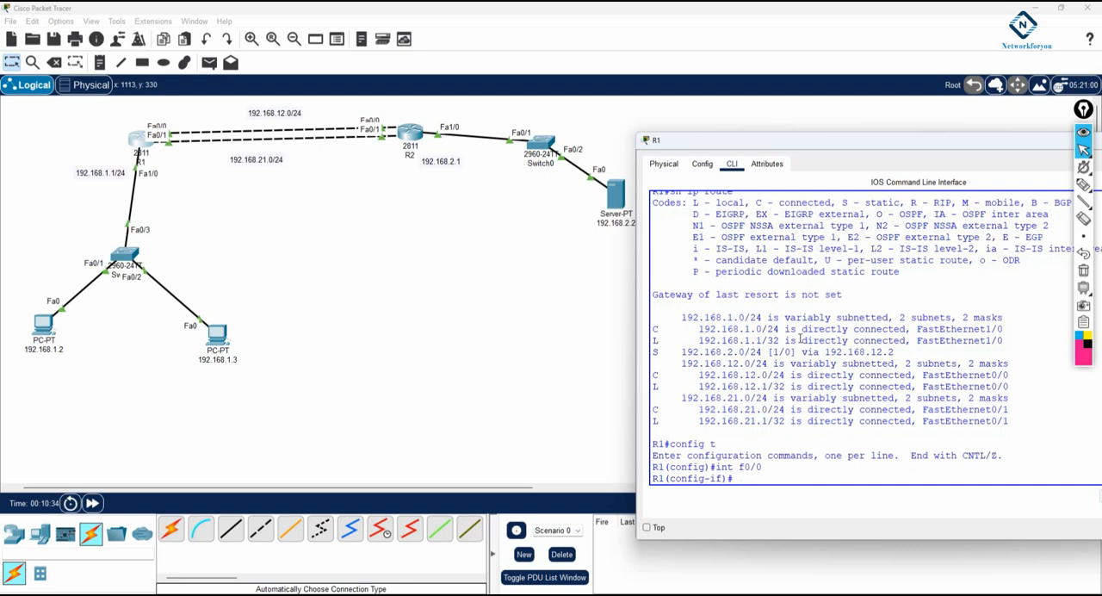
{"action": "type", "text": "sh"}
{"action": "key", "text": "Return"}
{"action": "key", "text": "ctrl+z"}
{"action": "key", "text": "Return"}
{"action": "key", "text": "Return"}
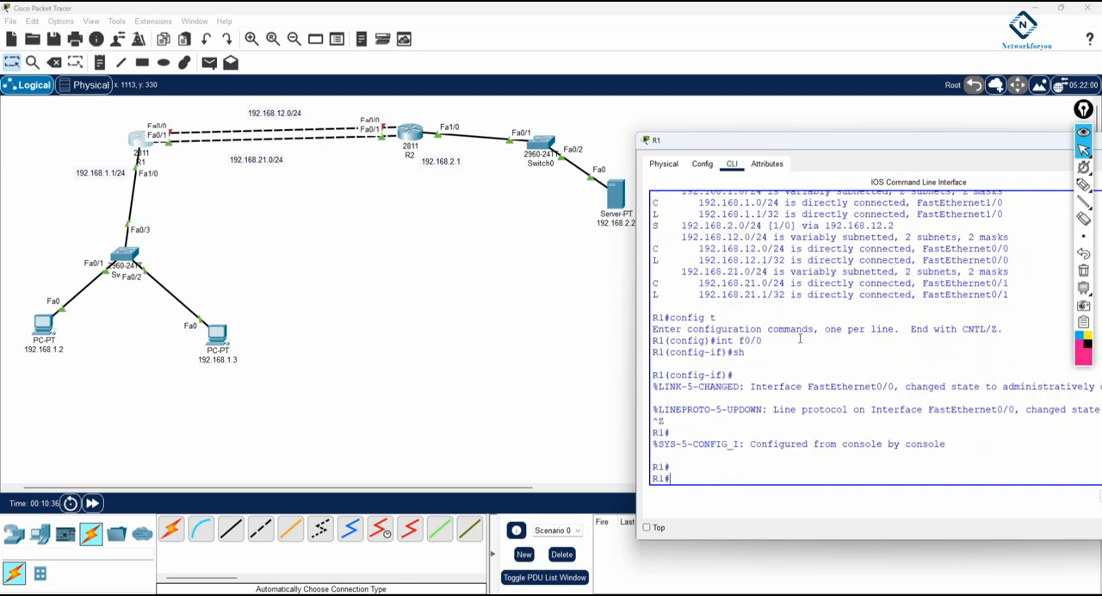
Display R1's routing table with f0/0 down and compare its static route entry with the previous output
{"action": "type", "text": "sh ip route"}
{"action": "key", "text": "Return"}
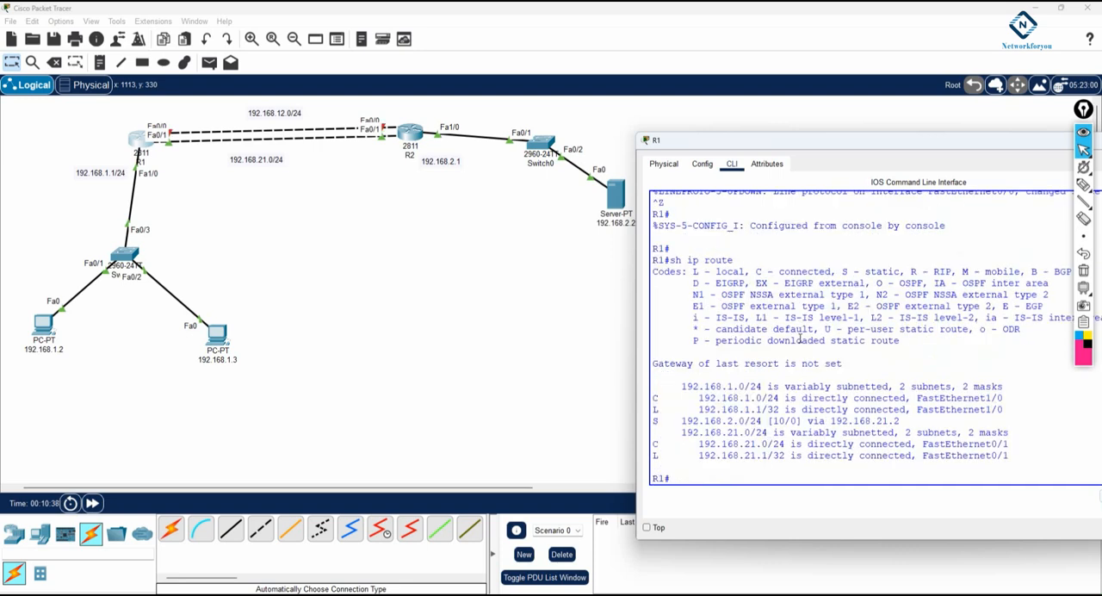
{"action": "left_click_drag", "start_coordinate": [785, 422], "coordinate": [776, 424]}
{"action": "scroll", "coordinate": [804, 345], "scroll_direction": "up", "scroll_amount": 6}
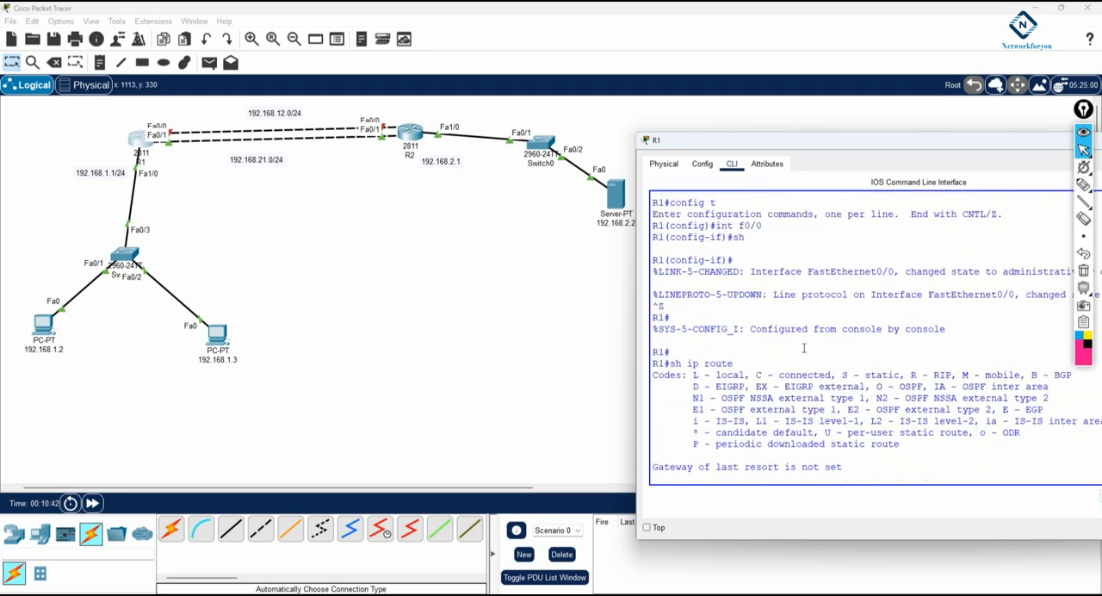
{"action": "scroll", "coordinate": [797, 342], "scroll_direction": "up", "scroll_amount": 2}
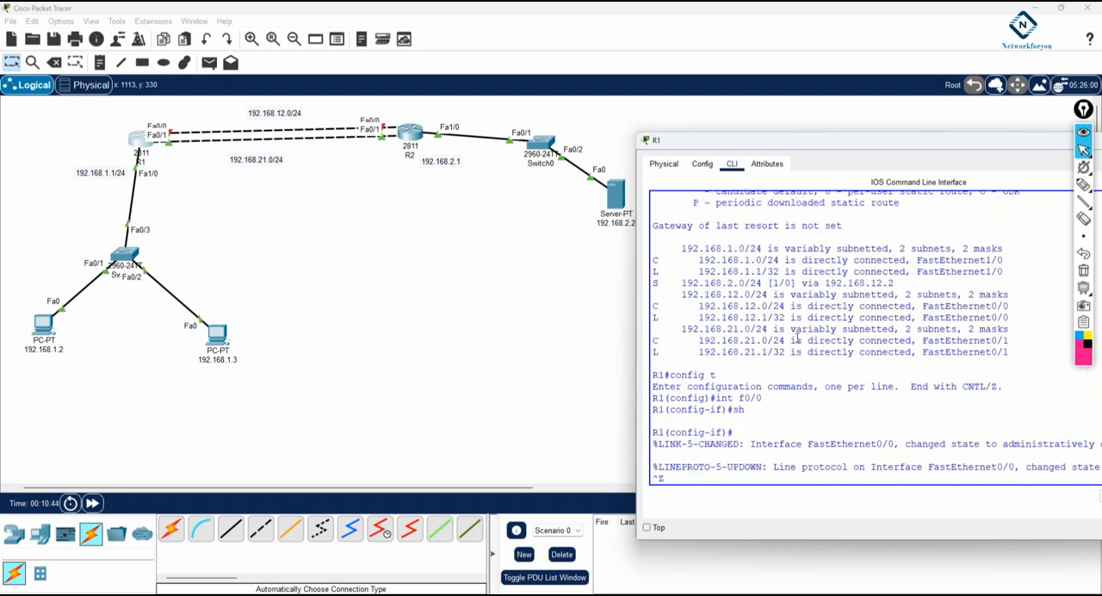
{"action": "scroll", "coordinate": [762, 344], "scroll_direction": "down", "scroll_amount": 8}
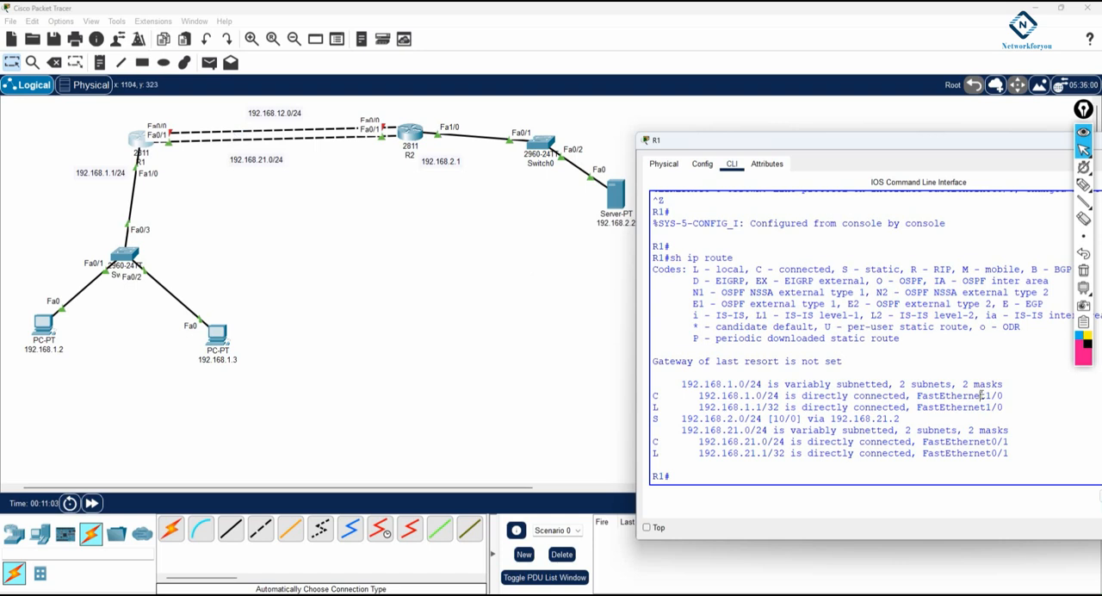
Bring R1's interface FastEthernet0/0 back up with no sh
{"action": "type", "text": "config t"}
{"action": "key", "text": "Return"}
{"action": "type", "text": "int "}
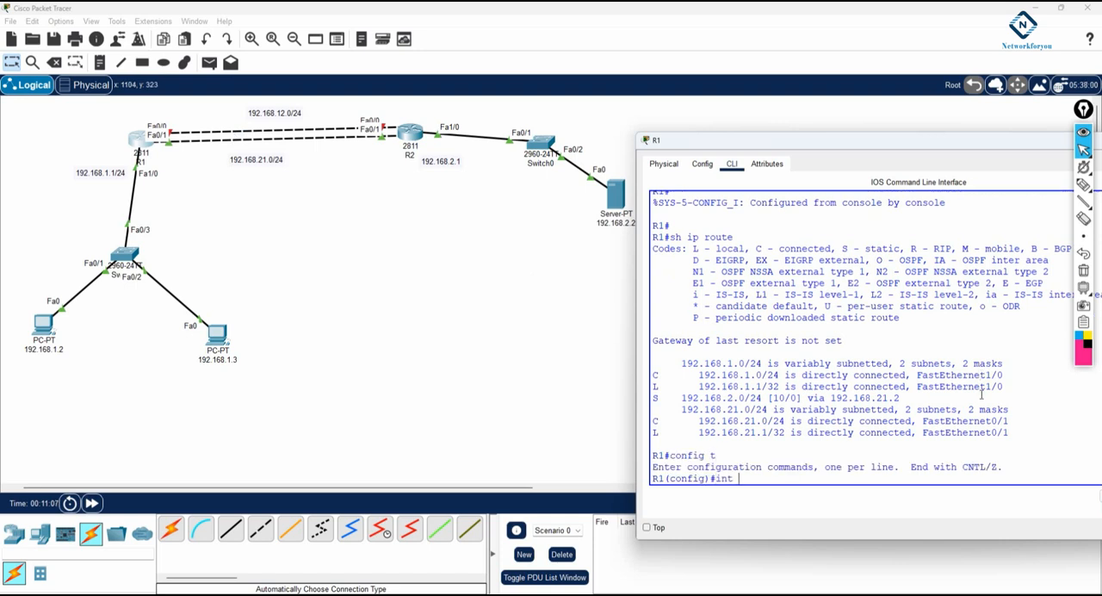
{"action": "type", "text": "f00/0"}
{"action": "key", "text": "Return"}
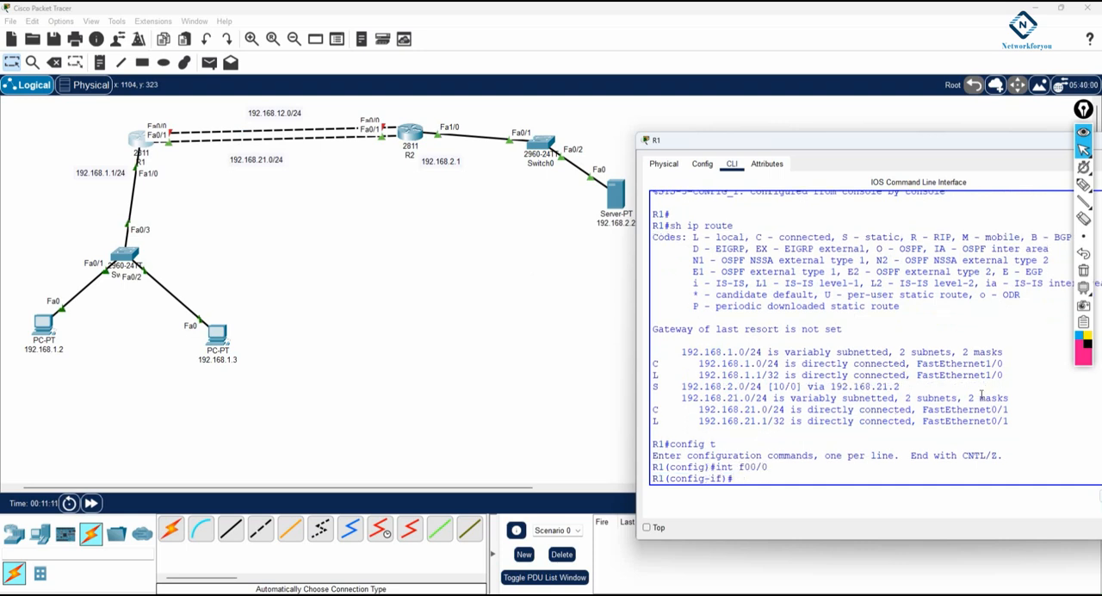
{"action": "key", "text": "Return"}
{"action": "key", "text": "Return"}
{"action": "key", "text": "Return"}
{"action": "key", "text": "Return"}
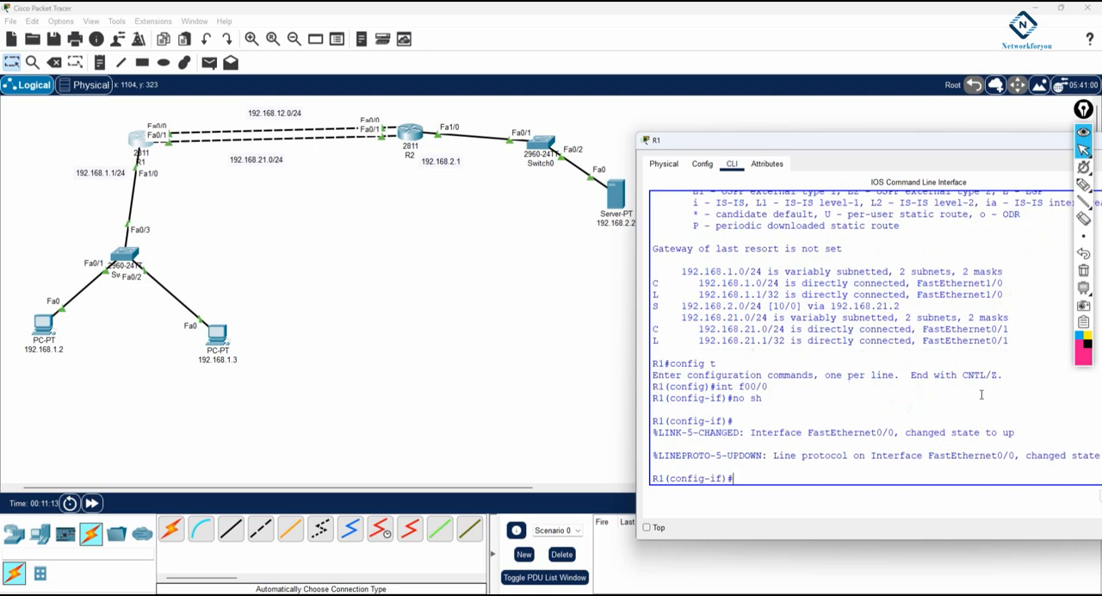
Leave interface and configuration mode on R1 and save its configuration with wr
{"action": "type", "text": "exit"}
{"action": "key", "text": "Return"}
{"action": "key", "text": "Return"}
{"action": "key", "text": "Return"}
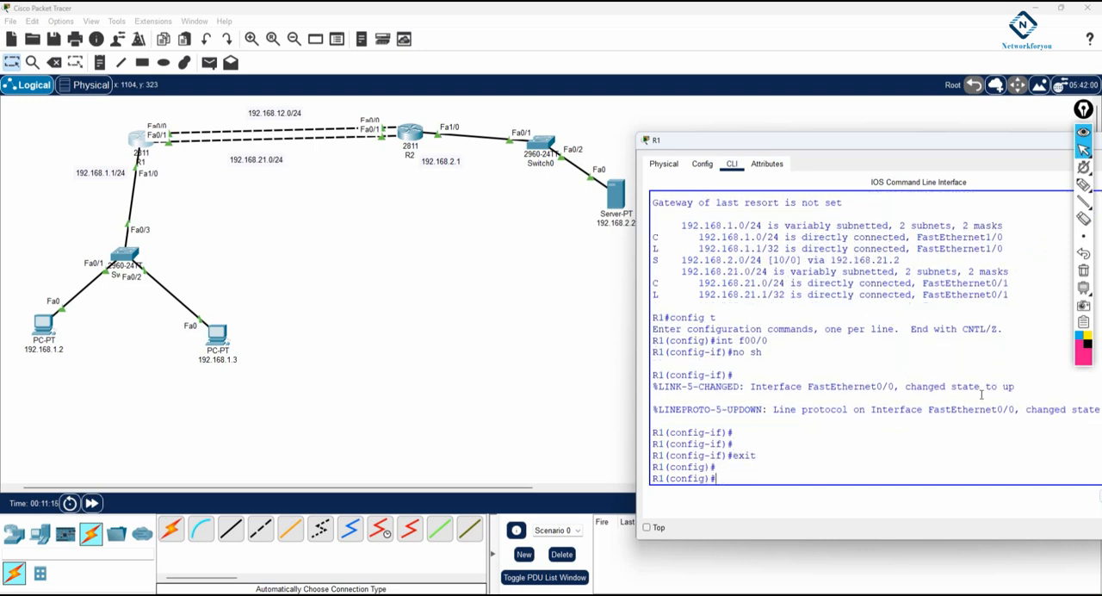
{"action": "type", "text": "exit"}
{"action": "key", "text": "Return"}
{"action": "key", "text": "Return"}
{"action": "type", "text": "wr"}
{"action": "key", "text": "Return"}
{"action": "key", "text": "Return"}
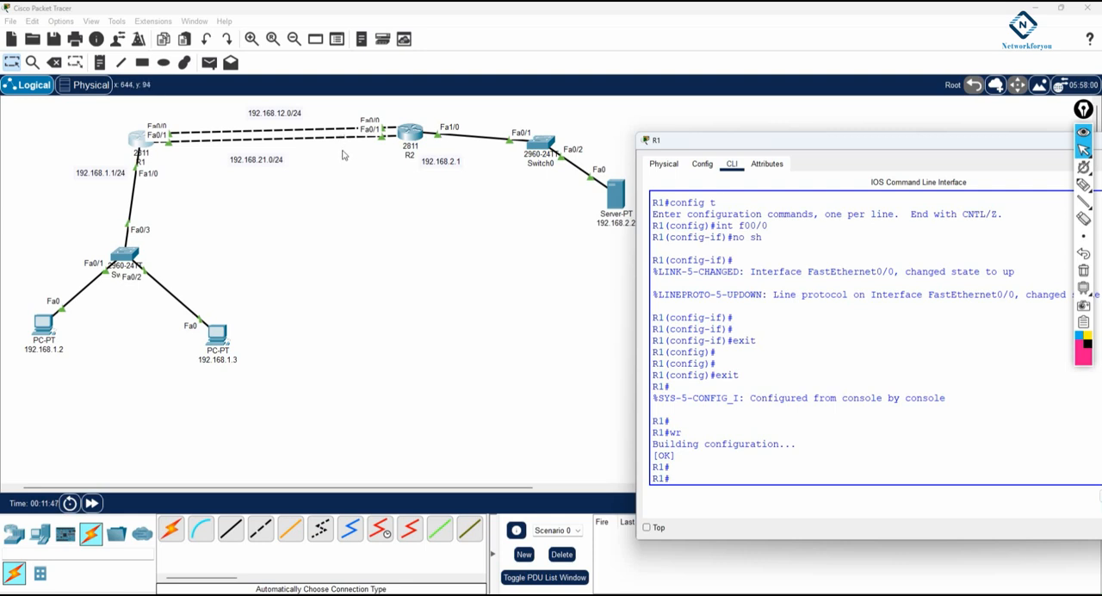
Open R2's command line and add a static route to 192.168.1.0 255.255.255.0 via 192.168.12.1
{"action": "left_click", "coordinate": [409, 134]}
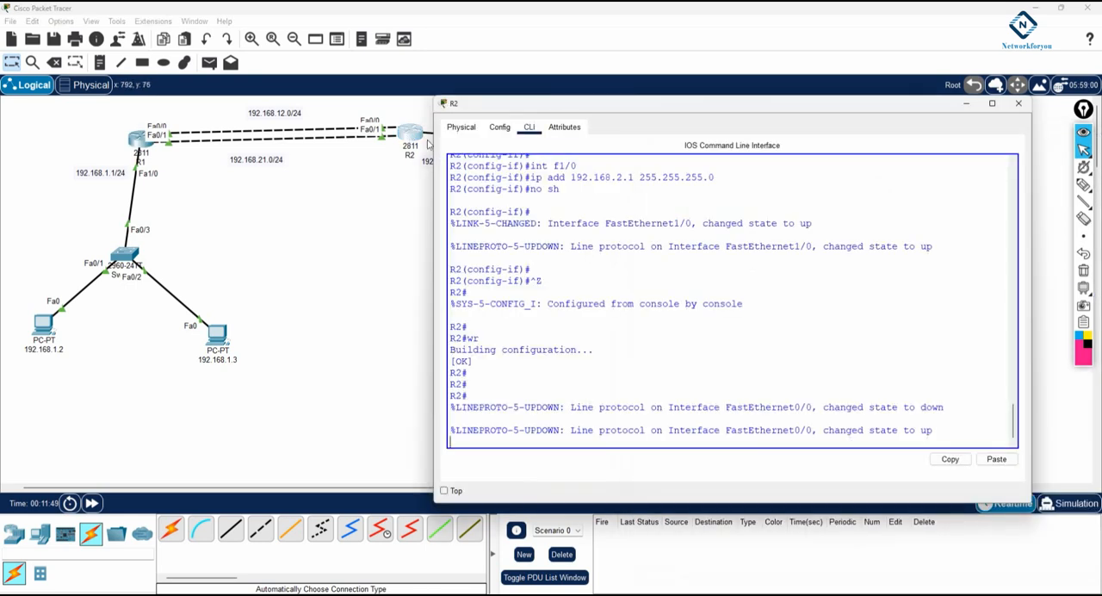
{"action": "key", "text": "Return"}
{"action": "key", "text": "Return"}
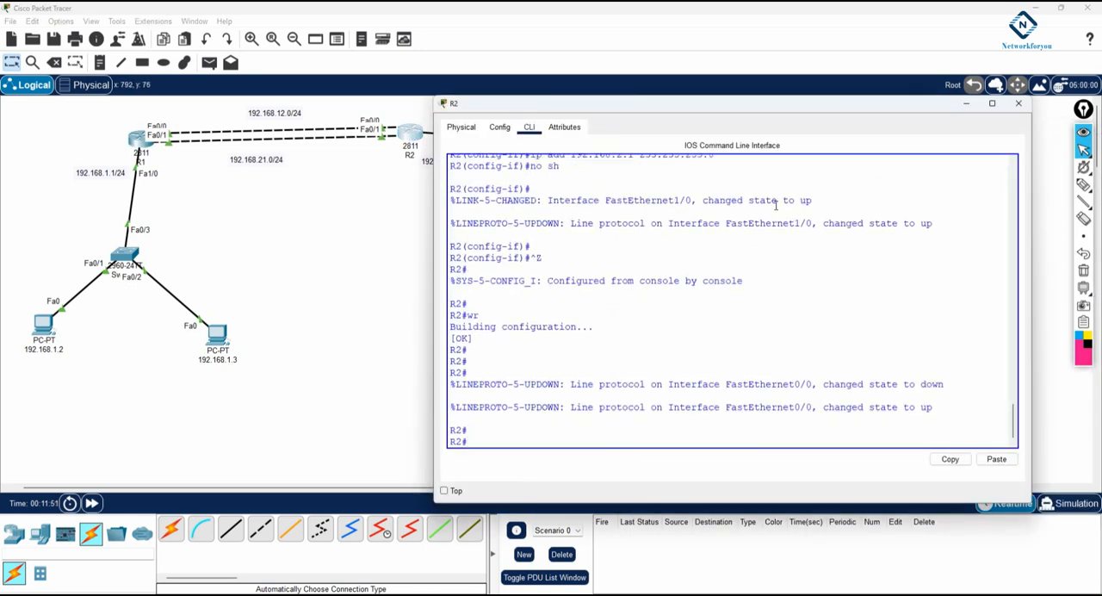
{"action": "type", "text": "config t"}
{"action": "key", "text": "Return"}
{"action": "type", "text": "ip route"}
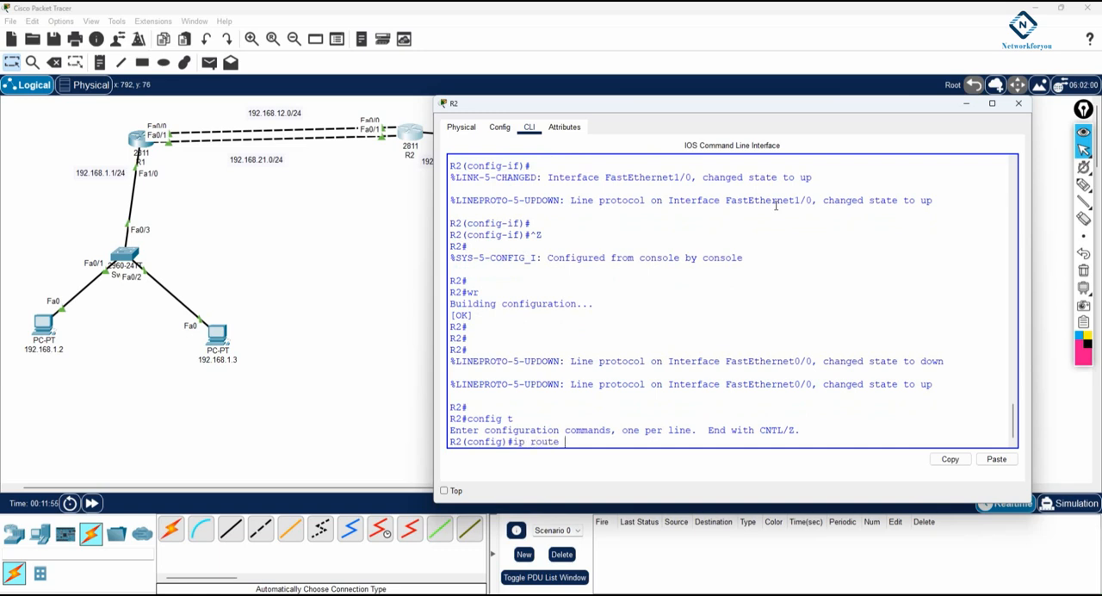
{"action": "type", "text": " 192.168.1.0 255.255.255.0"}
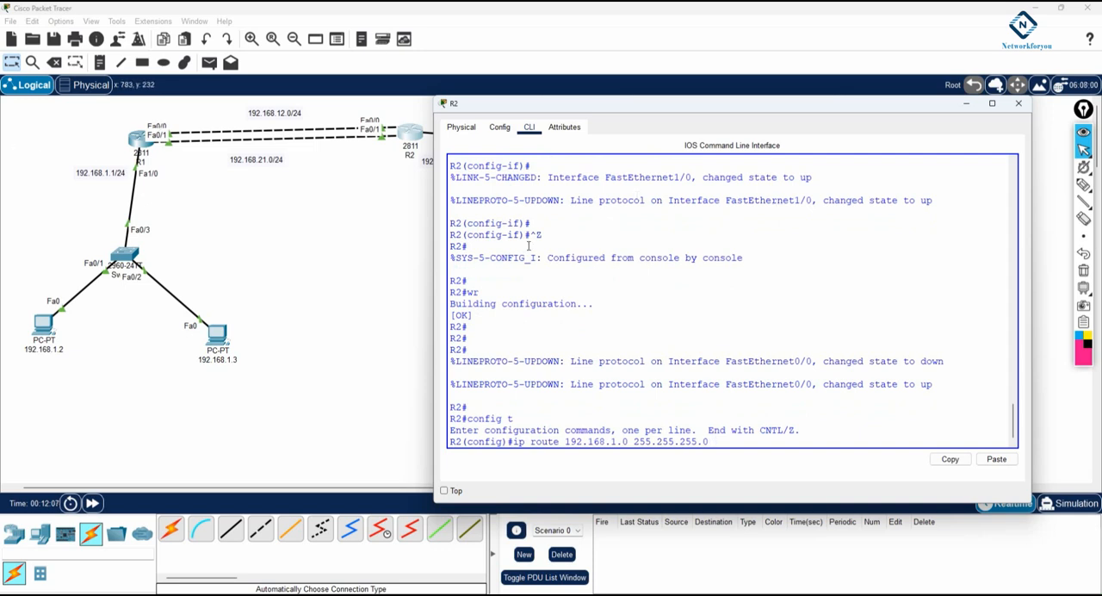
{"action": "type", "text": "68.12.1"}
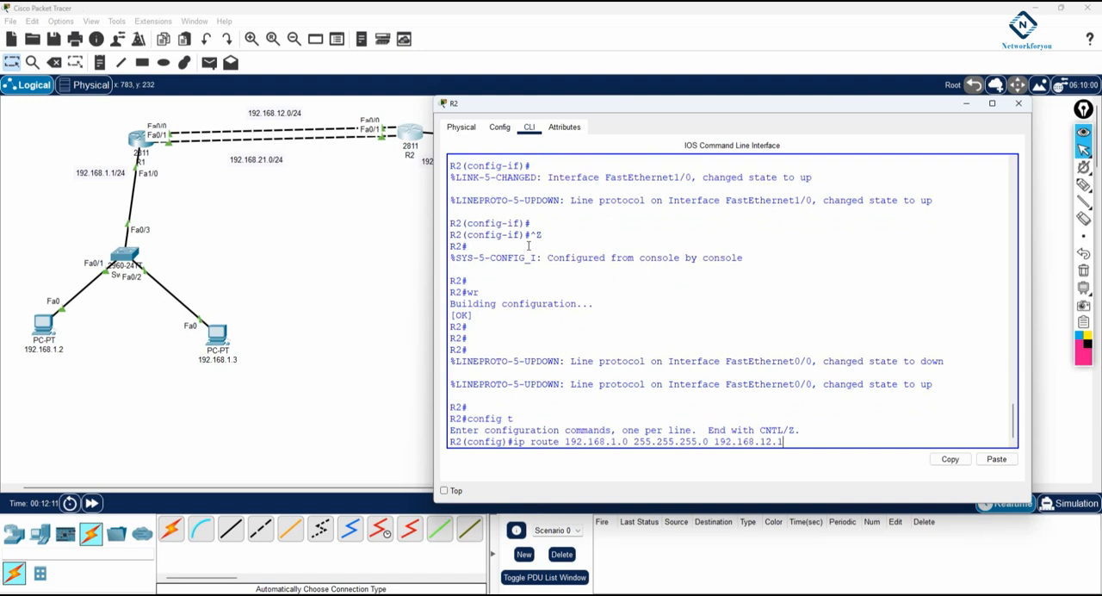
{"action": "key", "text": "Return"}
Add a second static route on R2 to 192.168.1.0 255.255.255.0 via 192.168.21.1
{"action": "key", "text": "Up"}
{"action": "key", "text": "BackSpace"}
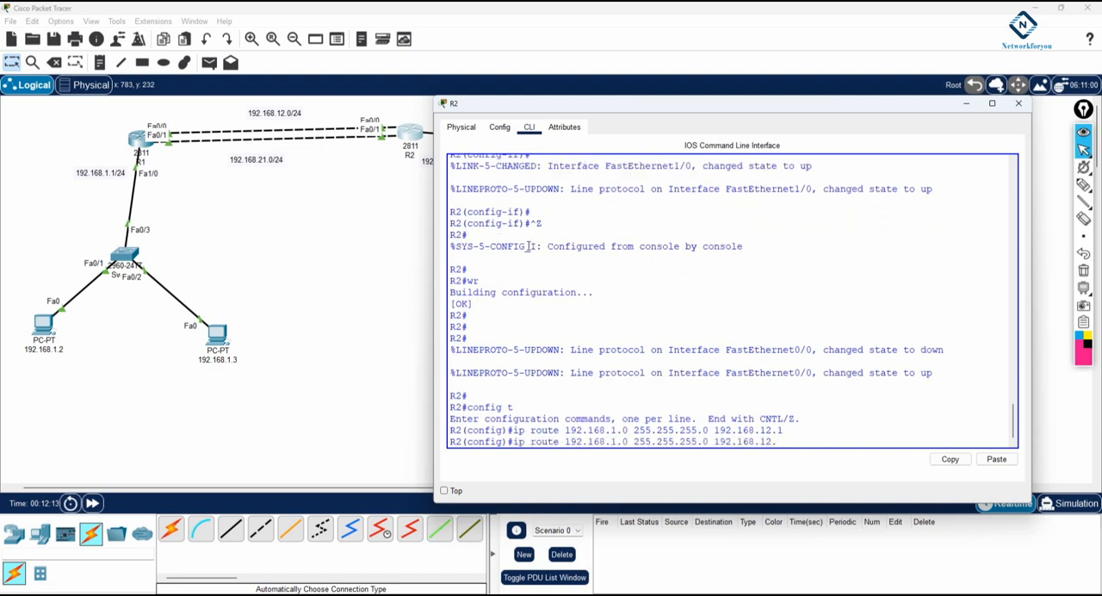
{"action": "type", "text": "21"}
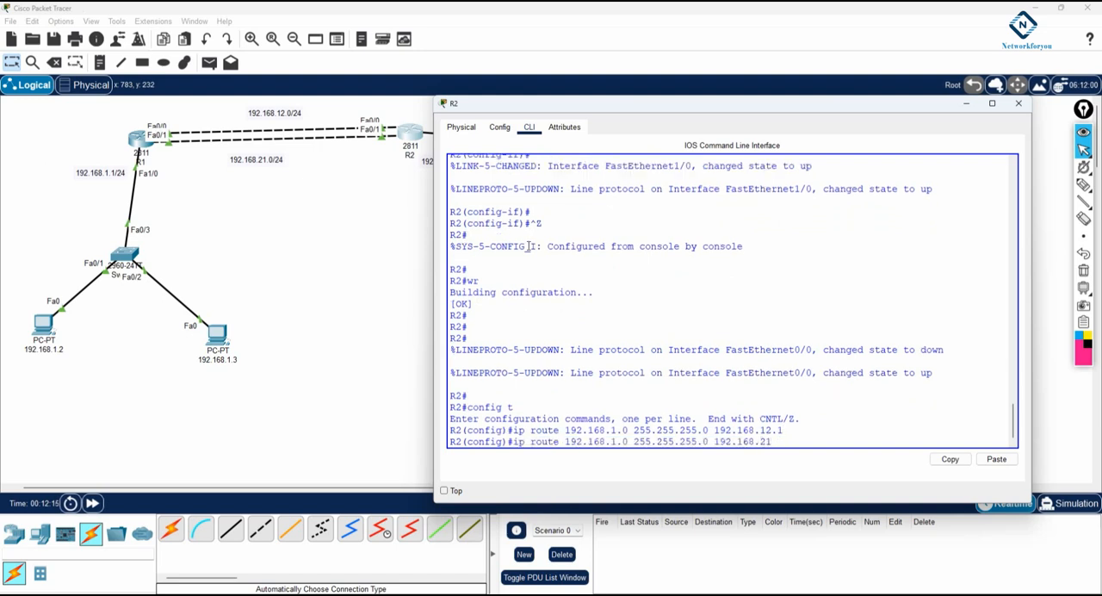
{"action": "key", "text": "Return"}
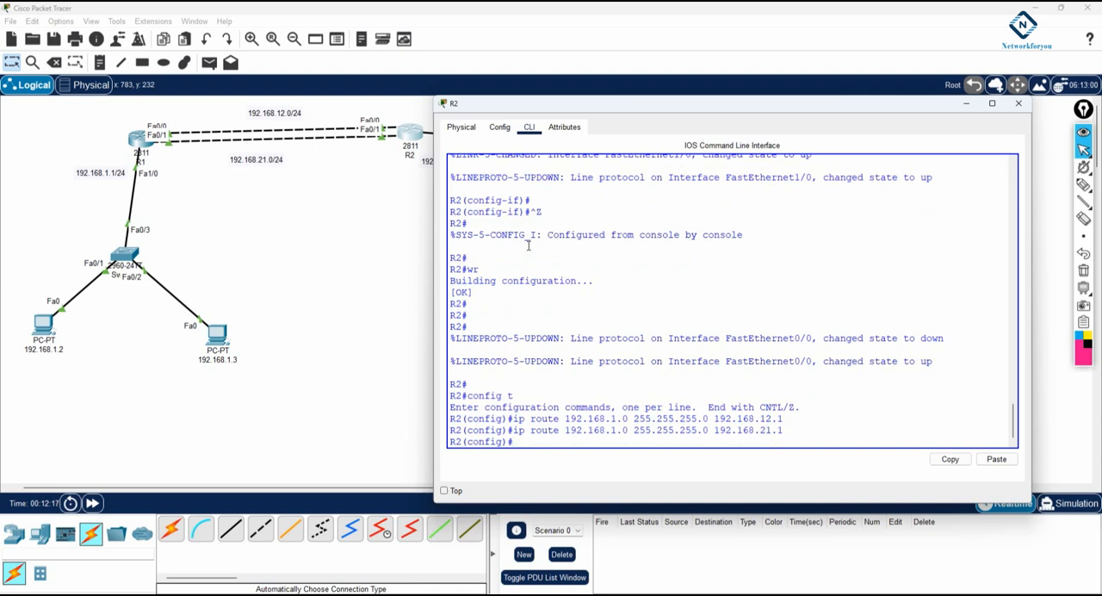
Leave global configuration mode on R2 and return to its privileged prompt
{"action": "key", "text": "ctrl+z"}
{"action": "key", "text": "Return"}
{"action": "key", "text": "Return"}
{"action": "key", "text": "Return"}
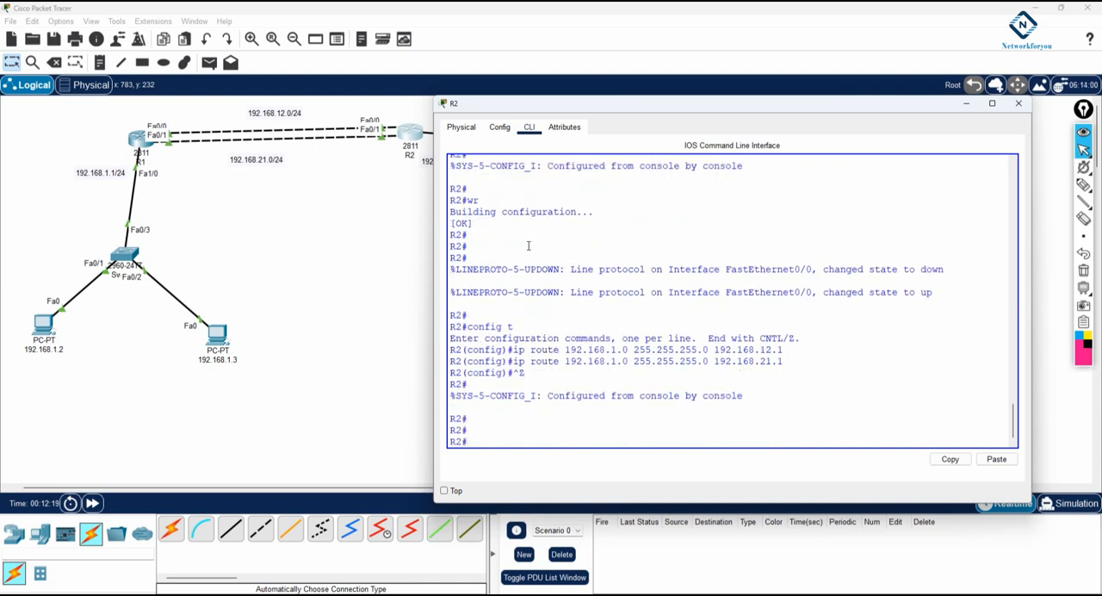
Display R2's routing table with sh ip route and examine the static route entries for 192.168.1.0/24
{"action": "type", "text": "sh ip route"}
{"action": "key", "text": "Return"}
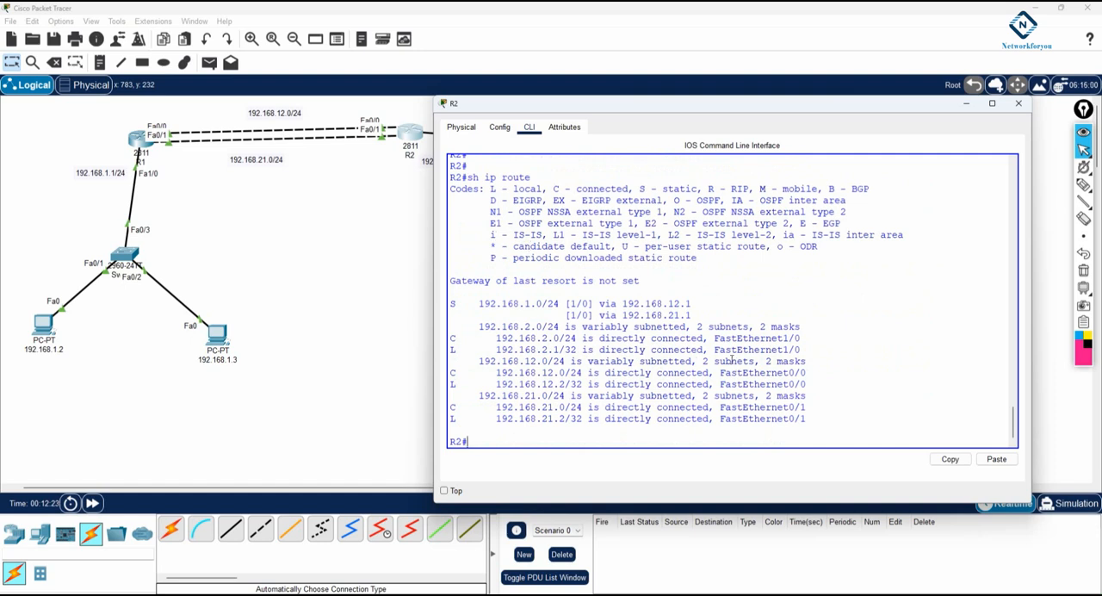
{"action": "left_click_drag", "start_coordinate": [704, 320], "coordinate": [449, 304]}
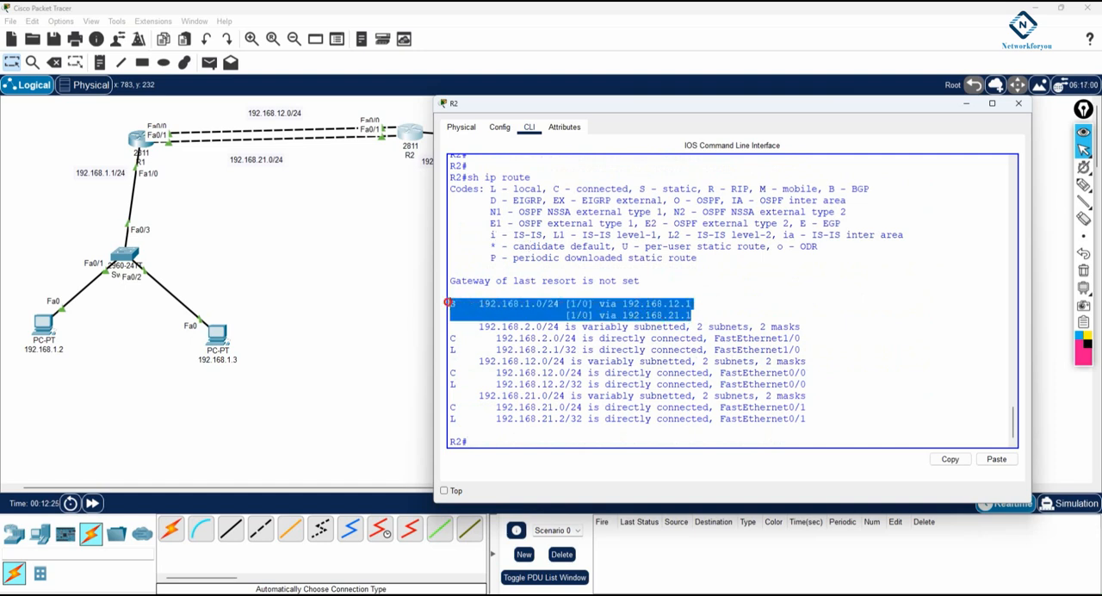
{"action": "left_click", "coordinate": [353, 263]}
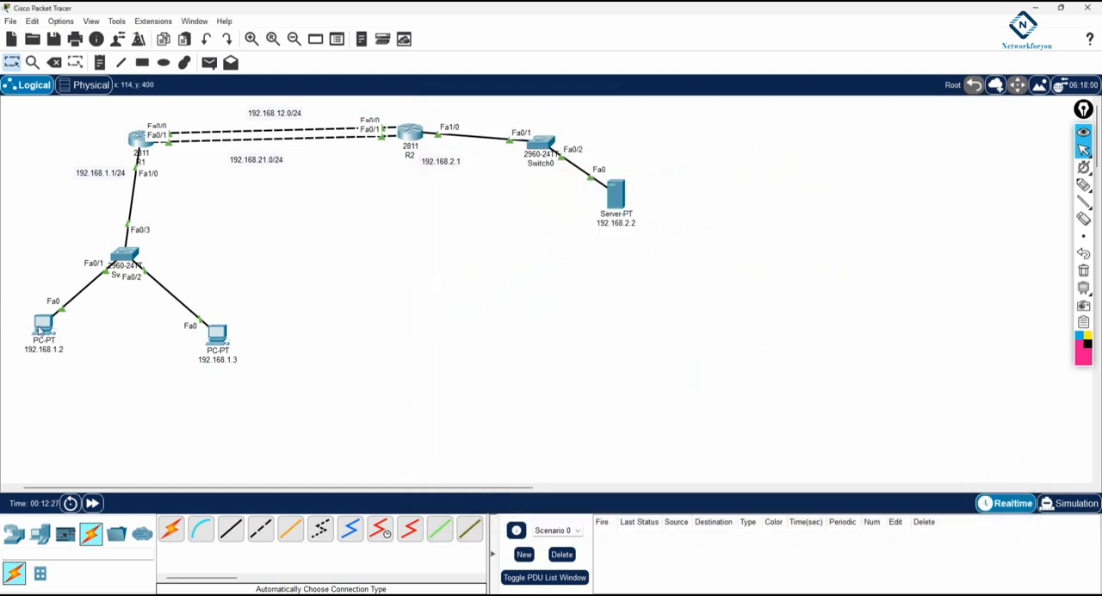
Open the command prompt of PC 192.168.1.2, move its window clear of the topology, and ping the server at 192.168.2.2
{"action": "left_click", "coordinate": [43, 325]}
{"action": "left_click", "coordinate": [648, 206]}
{"action": "left_click_drag", "start_coordinate": [560, 142], "coordinate": [846, 201]}
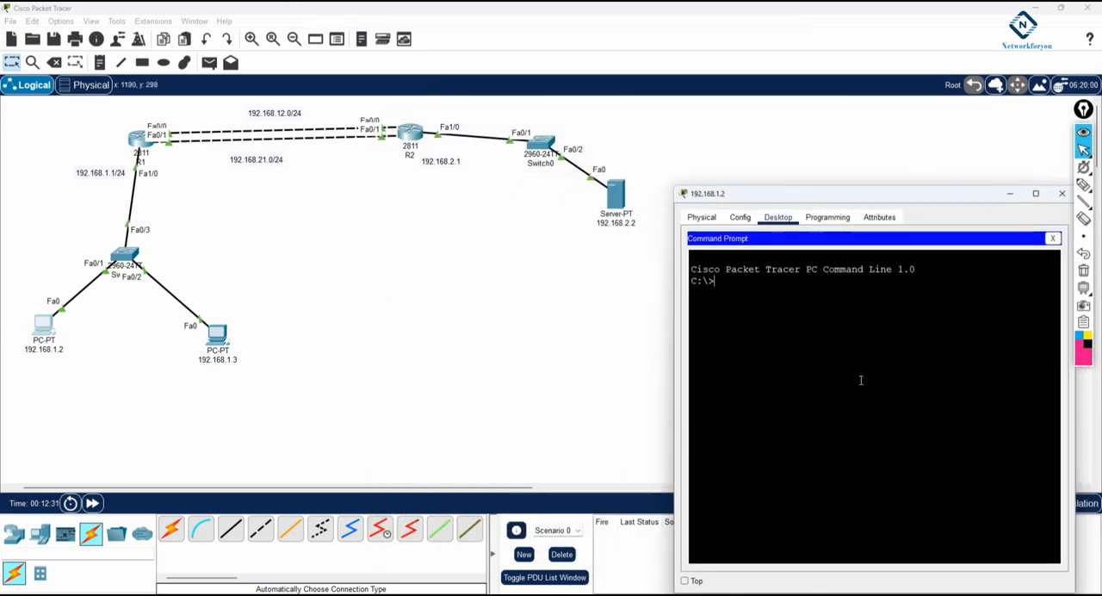
{"action": "type", "text": "ping 192.168."}
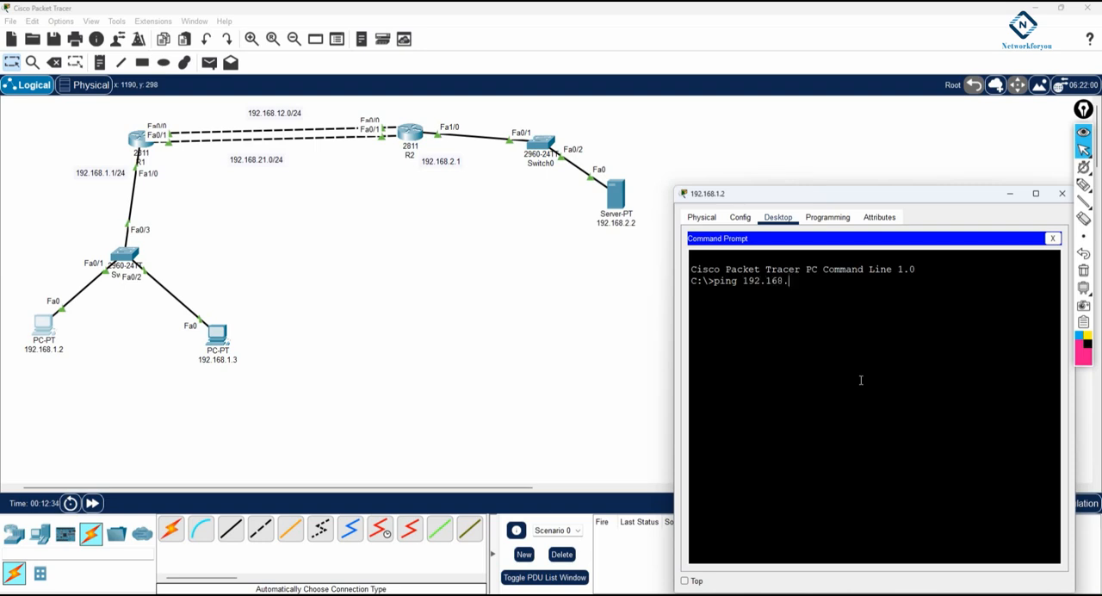
{"action": "type", "text": "2.2"}
{"action": "key", "text": "Return"}
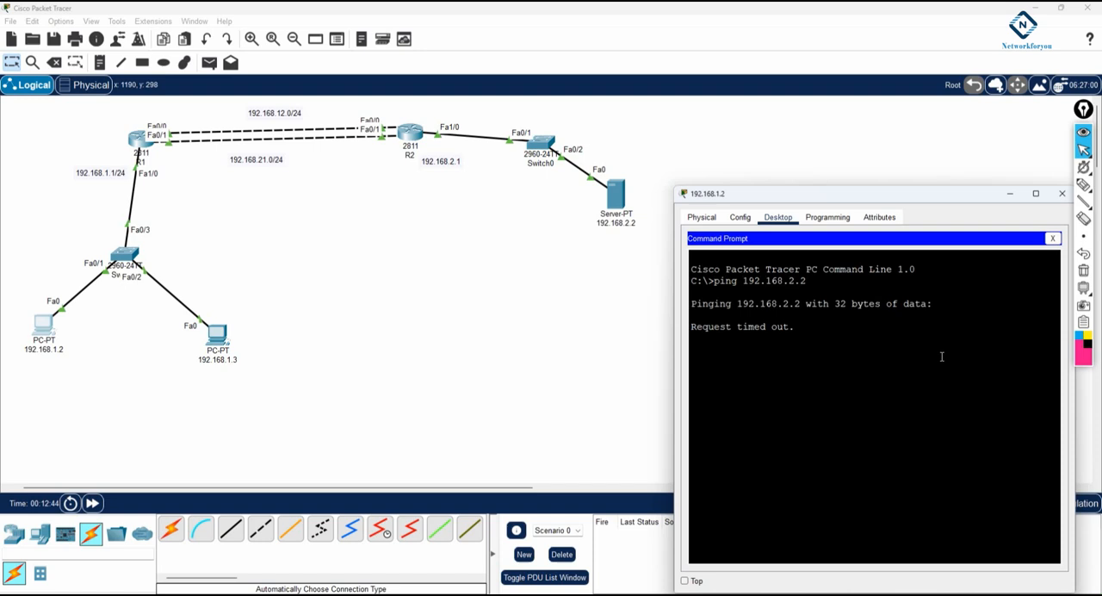
{"action": "left_click", "coordinate": [1082, 188]}
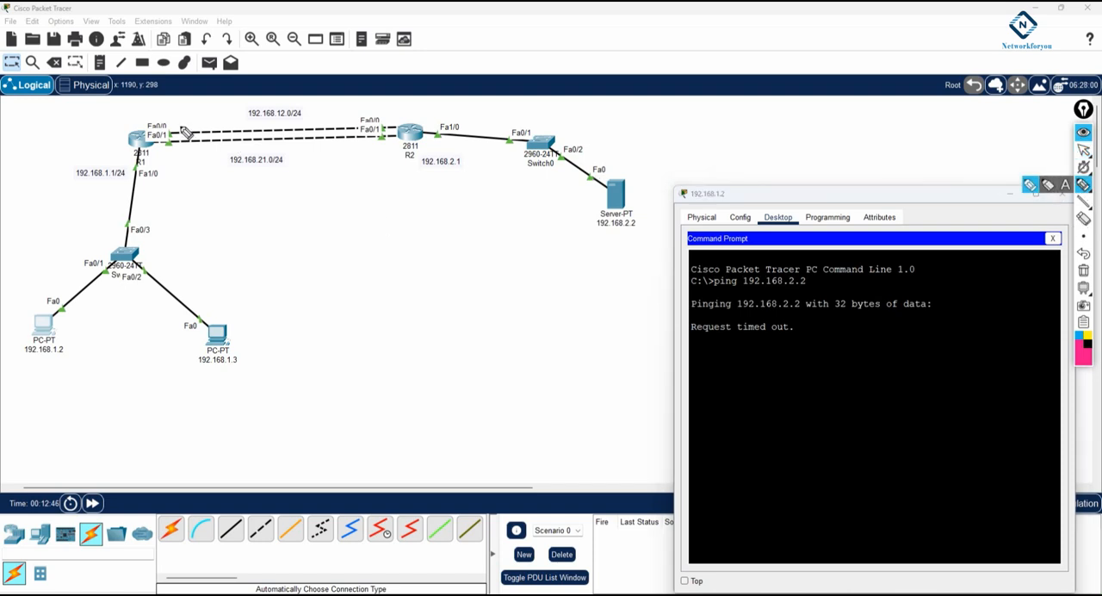
{"action": "mouse_move", "coordinate": [170, 129]}
{"action": "left_mouse_down"}
{"action": "mouse_move", "coordinate": [358, 129]}
{"action": "mouse_move", "coordinate": [371, 144]}
{"action": "left_mouse_up"}
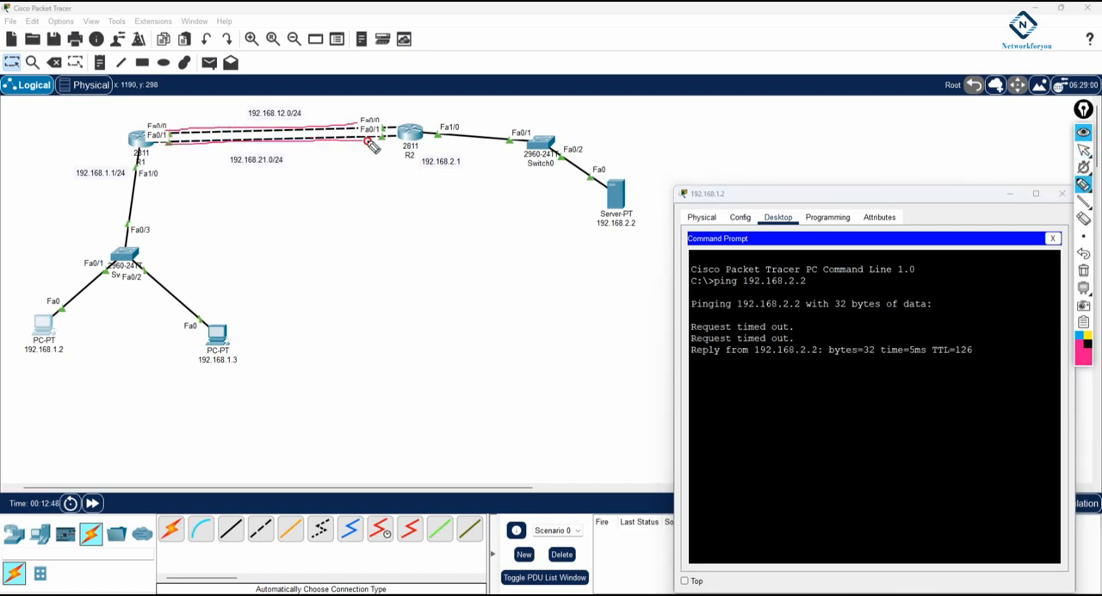
{"action": "left_click_drag", "start_coordinate": [226, 115], "coordinate": [248, 107]}
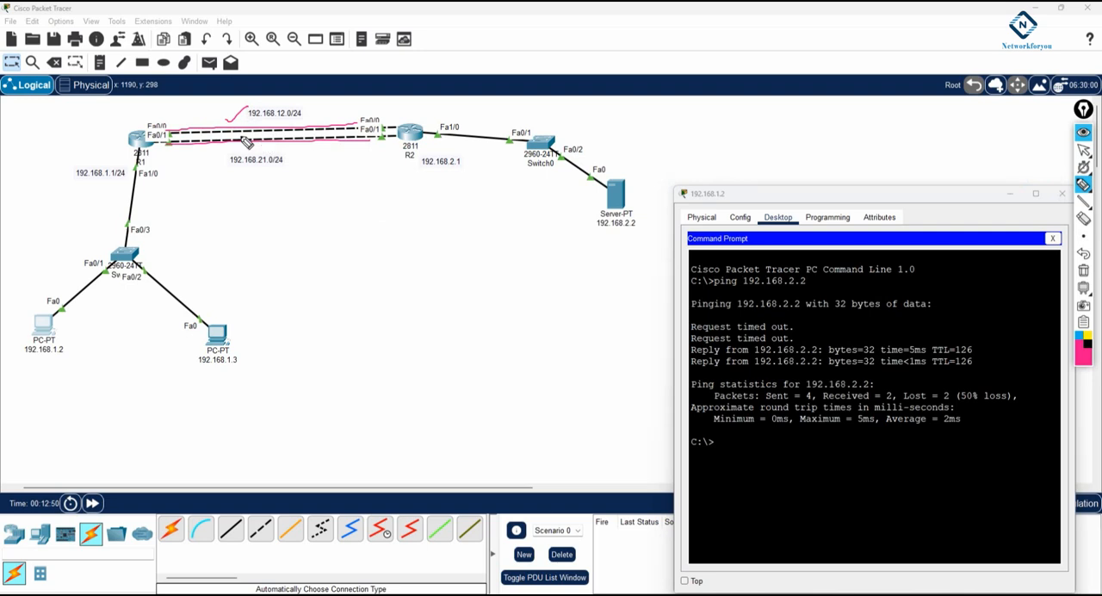
{"action": "mouse_move", "coordinate": [171, 135]}
{"action": "left_mouse_down"}
{"action": "mouse_move", "coordinate": [191, 150]}
{"action": "mouse_move", "coordinate": [173, 157]}
{"action": "left_mouse_up"}
{"action": "mouse_move", "coordinate": [156, 137]}
{"action": "left_mouse_down"}
{"action": "mouse_move", "coordinate": [165, 124]}
{"action": "mouse_move", "coordinate": [344, 88]}
{"action": "mouse_move", "coordinate": [388, 103]}
{"action": "left_mouse_up"}
{"action": "left_click_drag", "start_coordinate": [285, 208], "coordinate": [356, 199]}
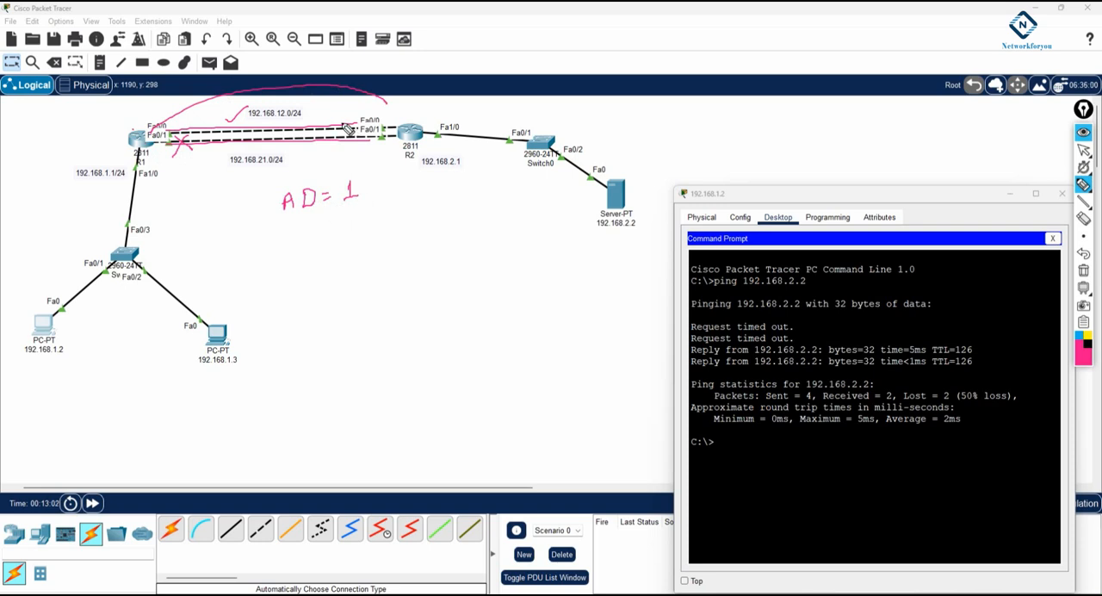
{"action": "mouse_move", "coordinate": [348, 127]}
{"action": "left_mouse_down"}
{"action": "mouse_move", "coordinate": [367, 172]}
{"action": "mouse_move", "coordinate": [358, 184]}
{"action": "mouse_move", "coordinate": [371, 179]}
{"action": "left_mouse_up"}
{"action": "mouse_move", "coordinate": [287, 249]}
{"action": "left_mouse_down"}
{"action": "mouse_move", "coordinate": [345, 248]}
{"action": "mouse_move", "coordinate": [366, 229]}
{"action": "left_mouse_up"}
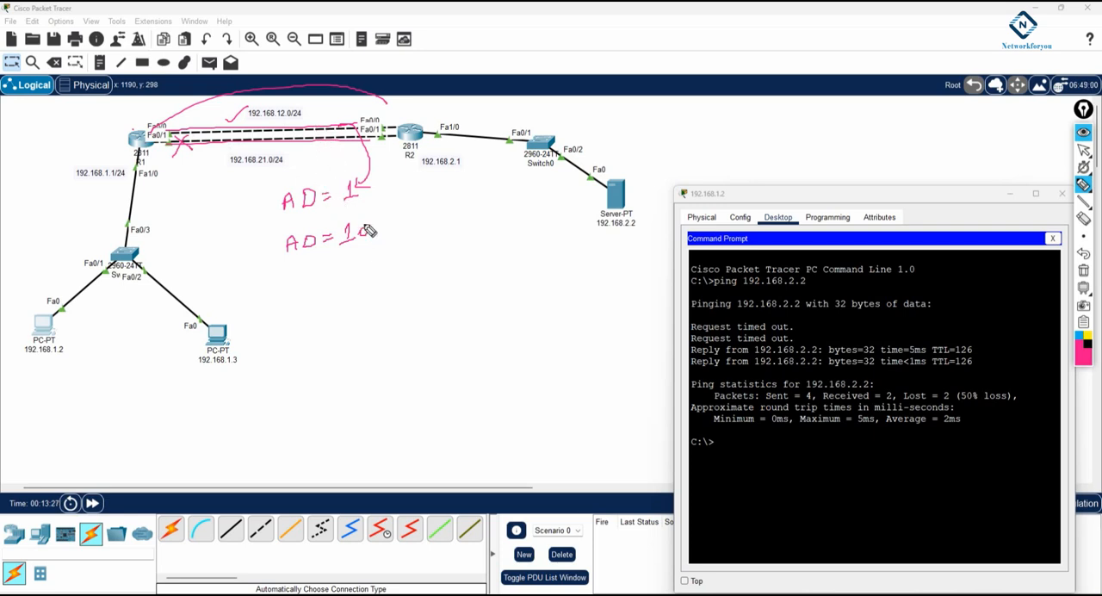
{"action": "mouse_move", "coordinate": [277, 147]}
{"action": "left_mouse_down"}
{"action": "mouse_move", "coordinate": [263, 157]}
{"action": "mouse_move", "coordinate": [275, 293]}
{"action": "mouse_move", "coordinate": [338, 298]}
{"action": "mouse_move", "coordinate": [345, 285]}
{"action": "mouse_move", "coordinate": [394, 277]}
{"action": "mouse_move", "coordinate": [398, 289]}
{"action": "left_mouse_up"}
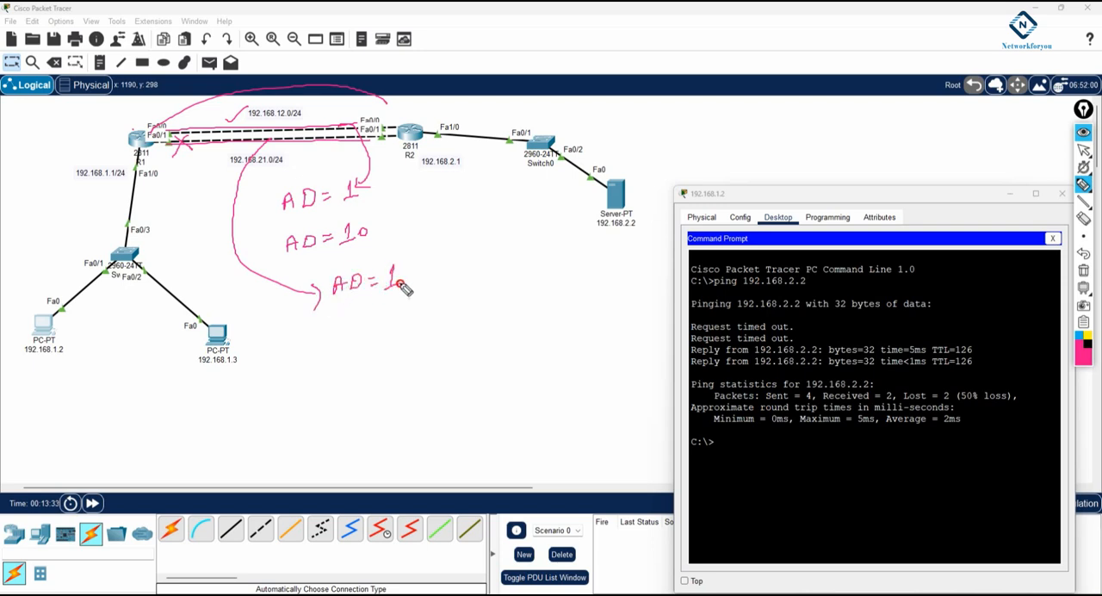
{"action": "mouse_move", "coordinate": [337, 127]}
{"action": "left_mouse_down"}
{"action": "mouse_move", "coordinate": [442, 215]}
{"action": "mouse_move", "coordinate": [520, 191]}
{"action": "left_mouse_up"}
{"action": "mouse_move", "coordinate": [319, 122]}
{"action": "left_mouse_down"}
{"action": "mouse_move", "coordinate": [334, 133]}
{"action": "mouse_move", "coordinate": [319, 134]}
{"action": "left_mouse_up"}
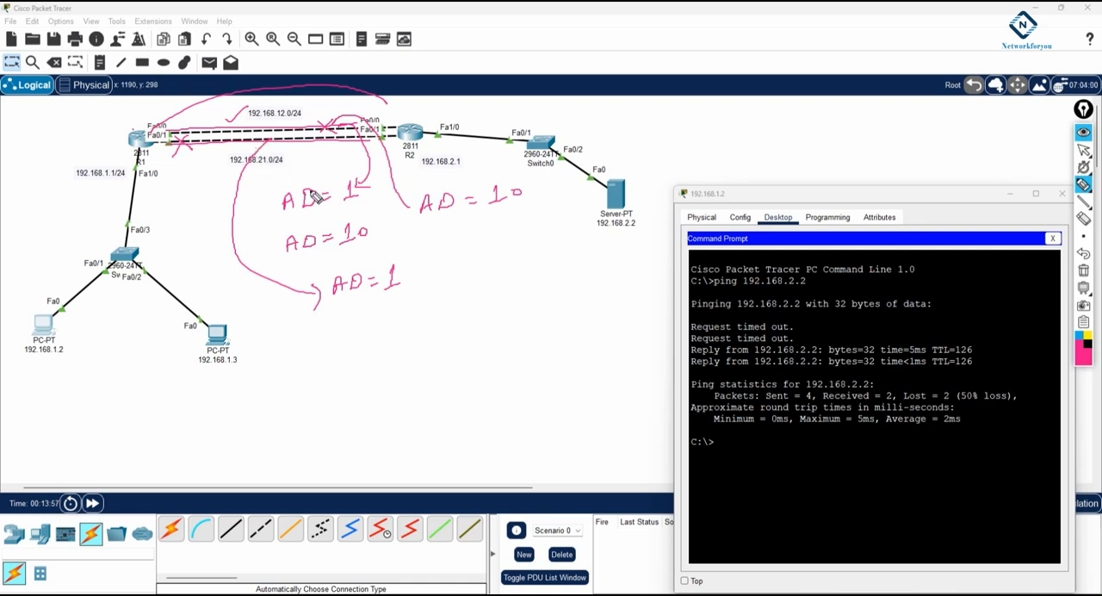
{"action": "left_click_drag", "start_coordinate": [342, 208], "coordinate": [353, 206]}
{"action": "left_click_drag", "start_coordinate": [343, 250], "coordinate": [357, 249]}
{"action": "left_click", "coordinate": [1082, 272]}
{"action": "left_click", "coordinate": [1082, 150]}
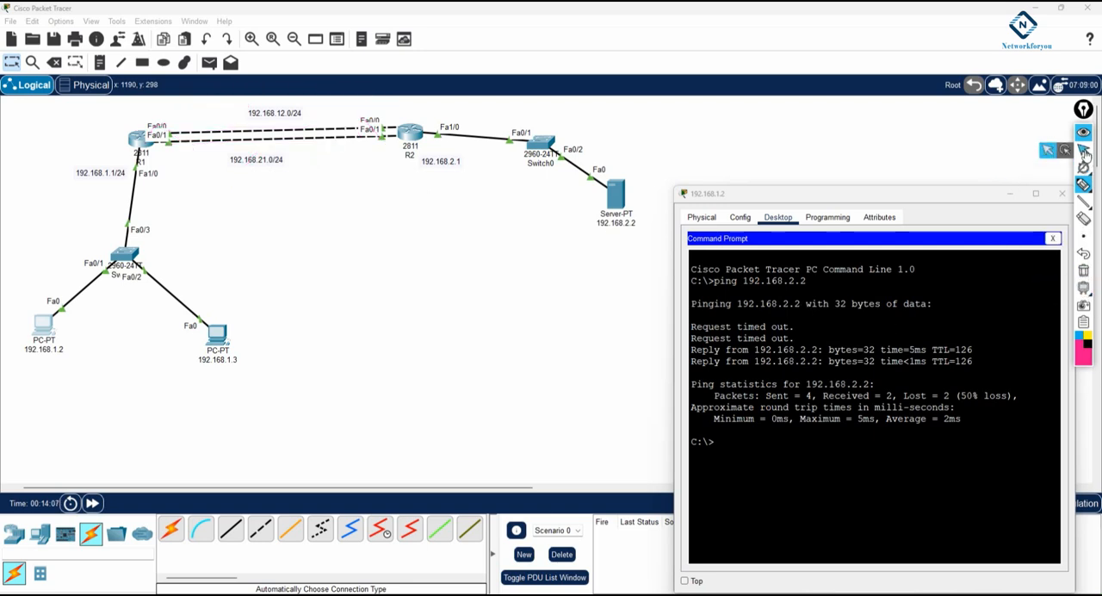